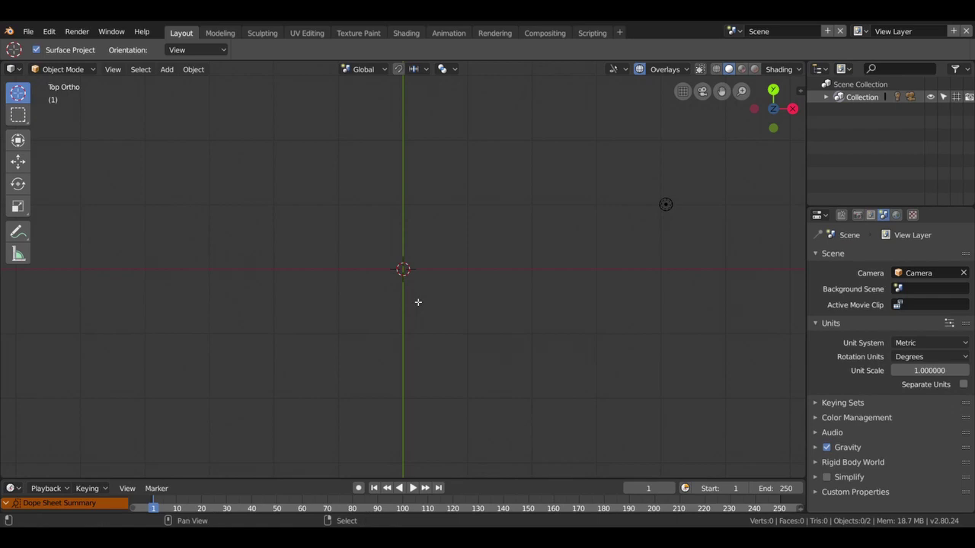
Open the Add menu in the empty viewport to reach the Mesh primitives.
key(shift+a)
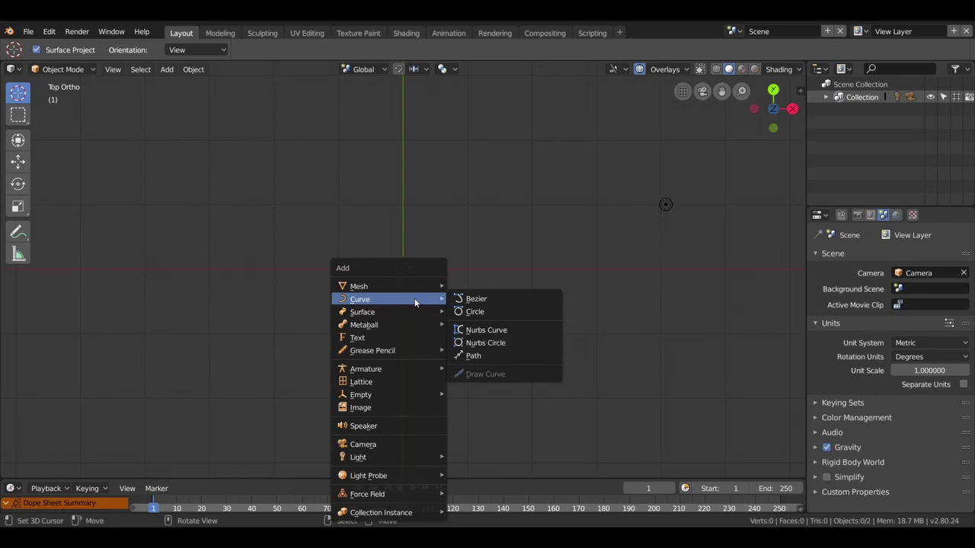
mouse_move(388, 287)
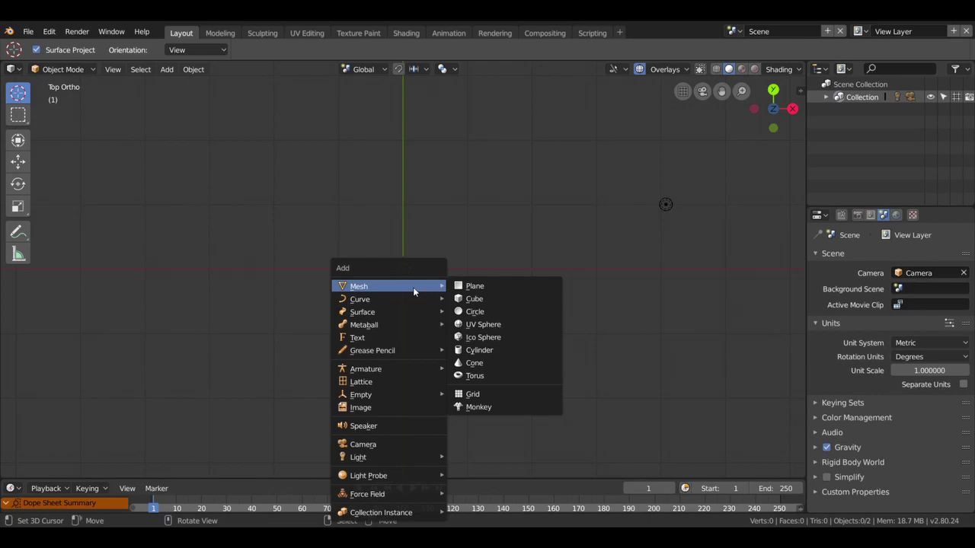
Add a cube and raise it along Z to about 1 m so it sits on the grid.
click(477, 300)
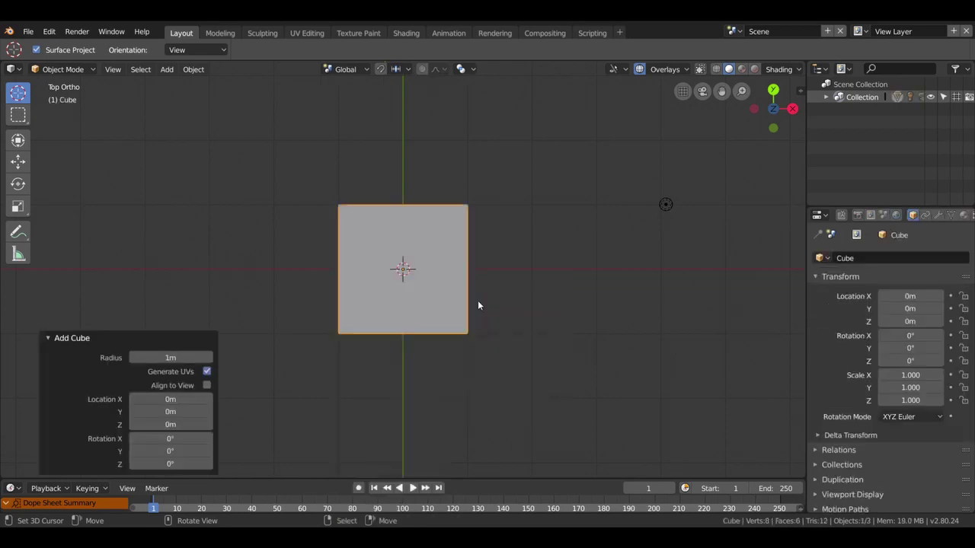
scroll(473, 303, down, 2)
middle_drag(473, 304, 458, 194)
key(KP_3)
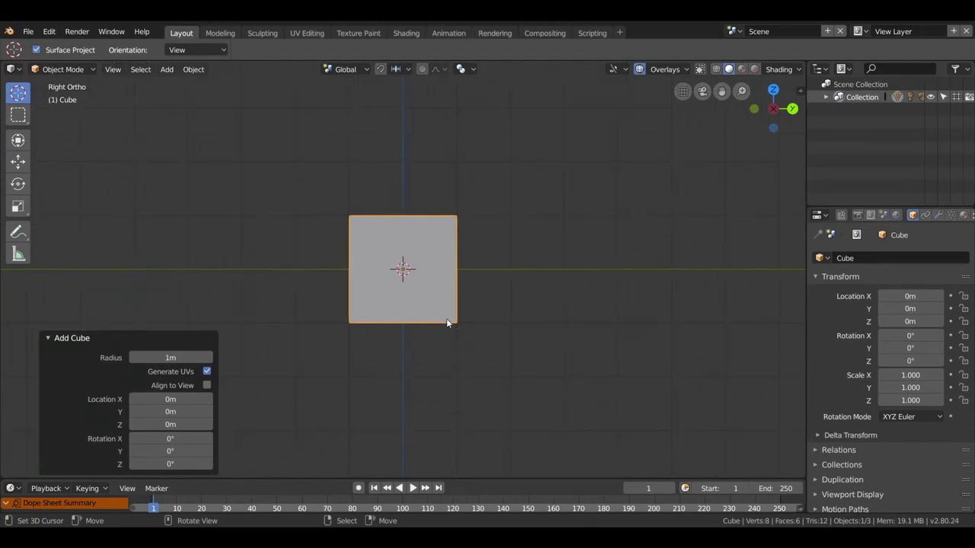
scroll(447, 320, up, 2)
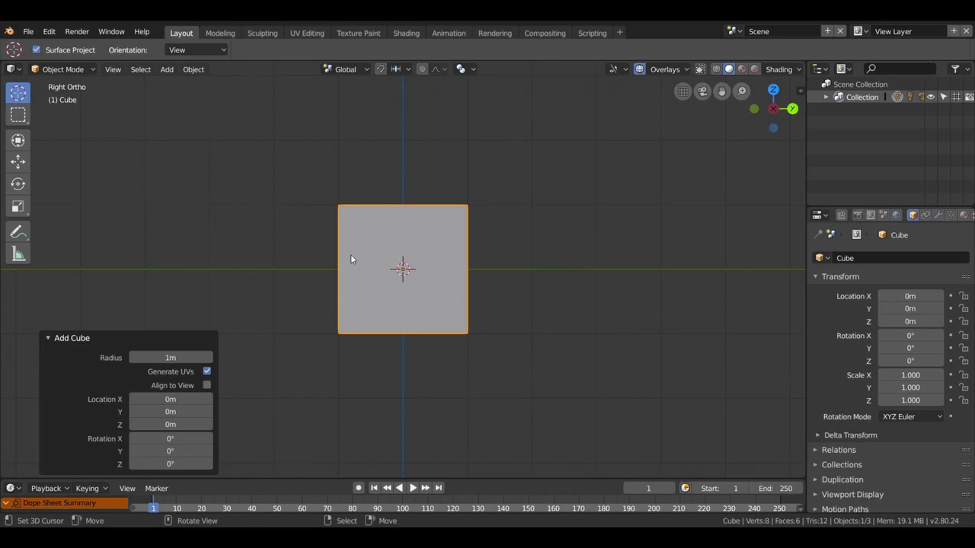
click(19, 161)
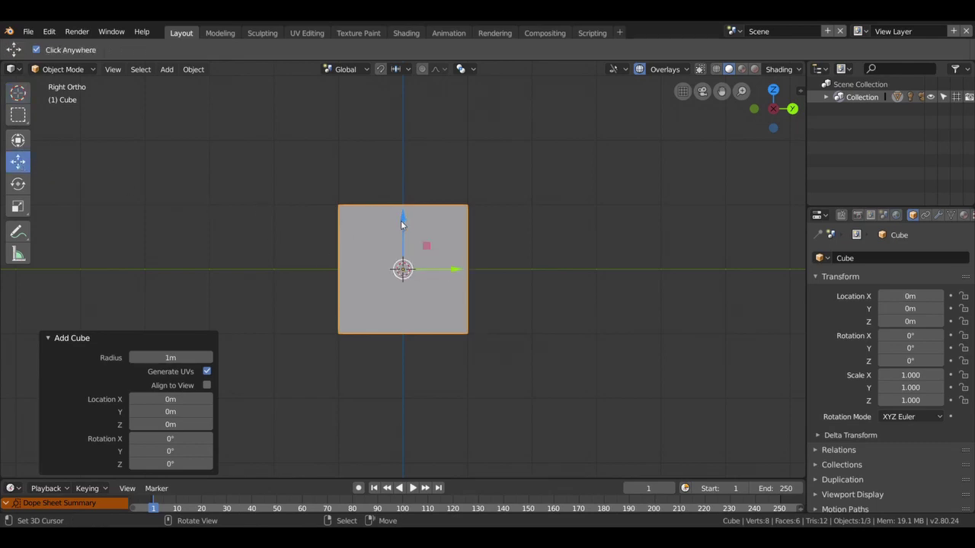
drag(402, 221, 402, 156)
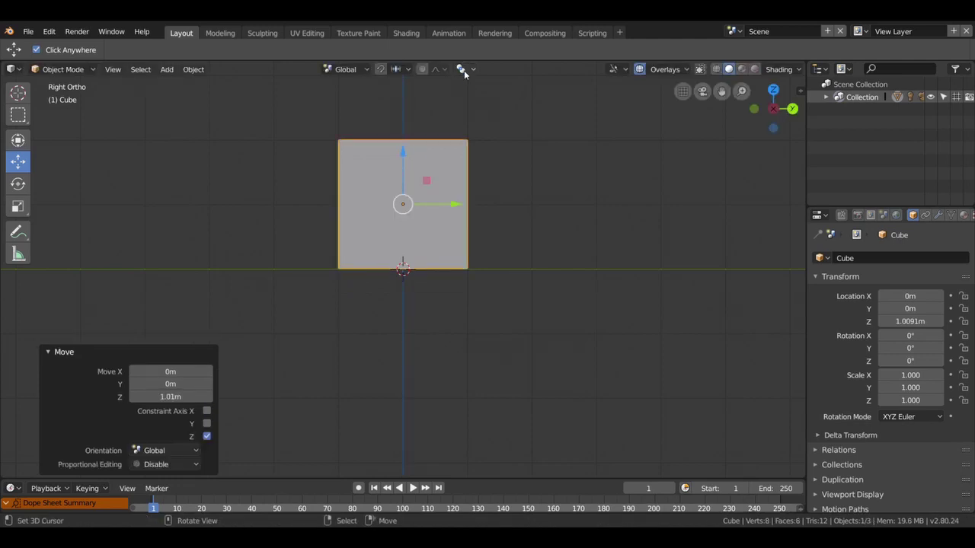
Set the transform pivot point to 3D Cursor, return to Top view and deselect the cube.
click(463, 70)
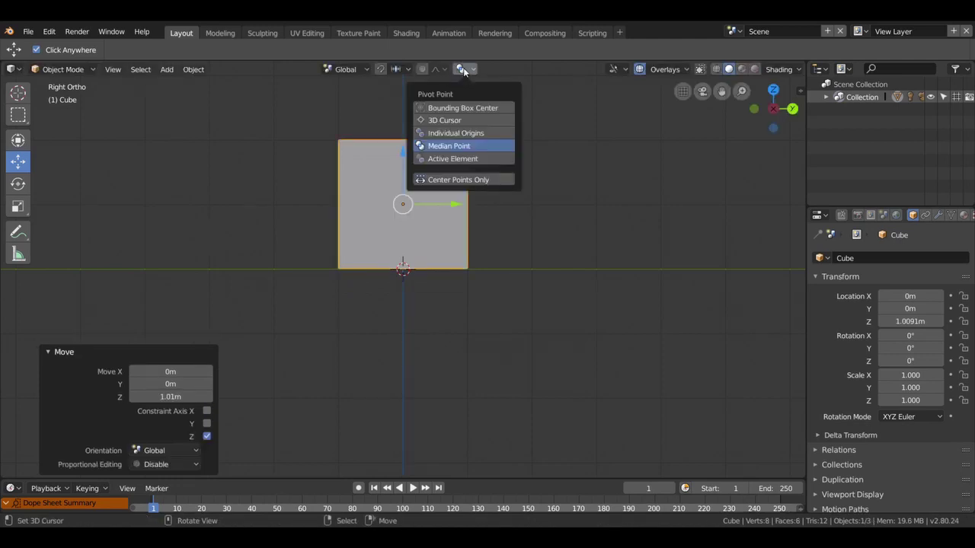
click(447, 121)
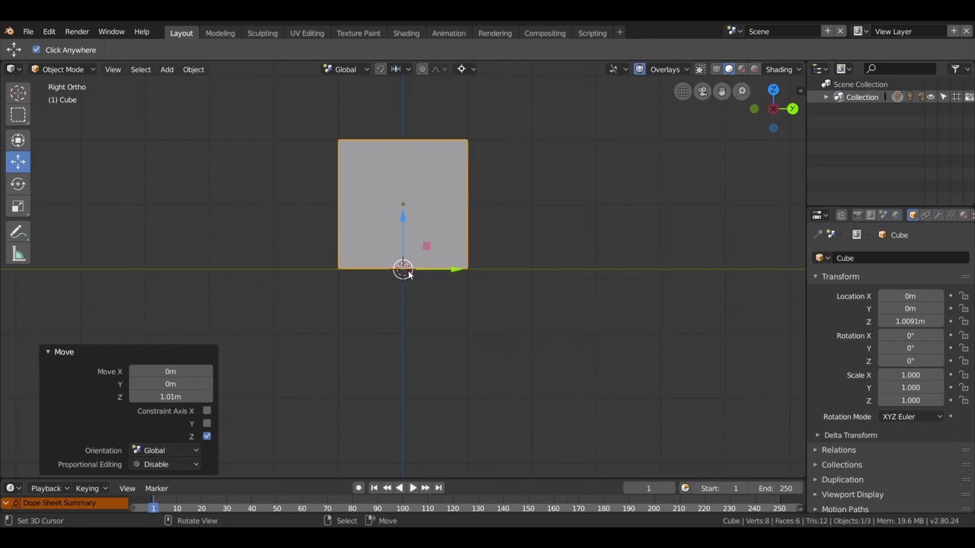
key(KP_7)
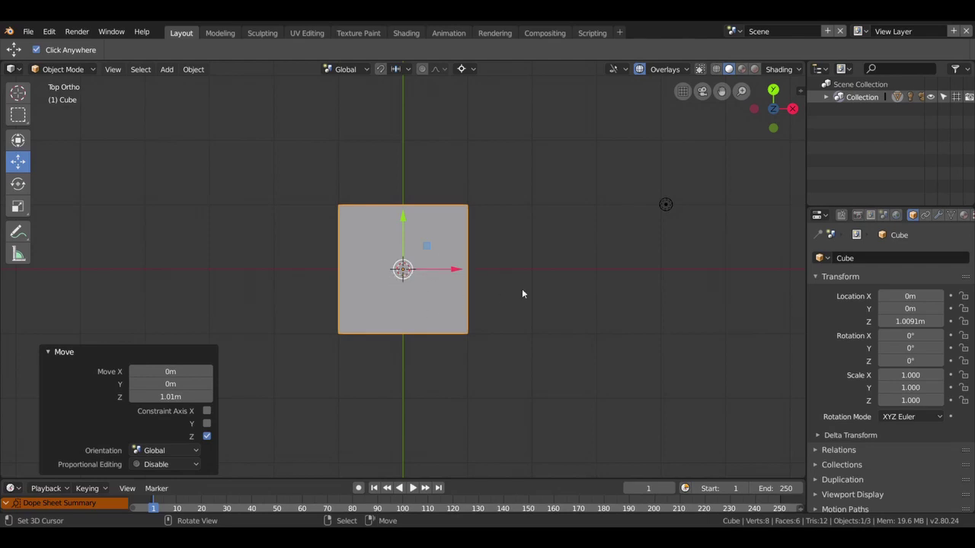
click(595, 231)
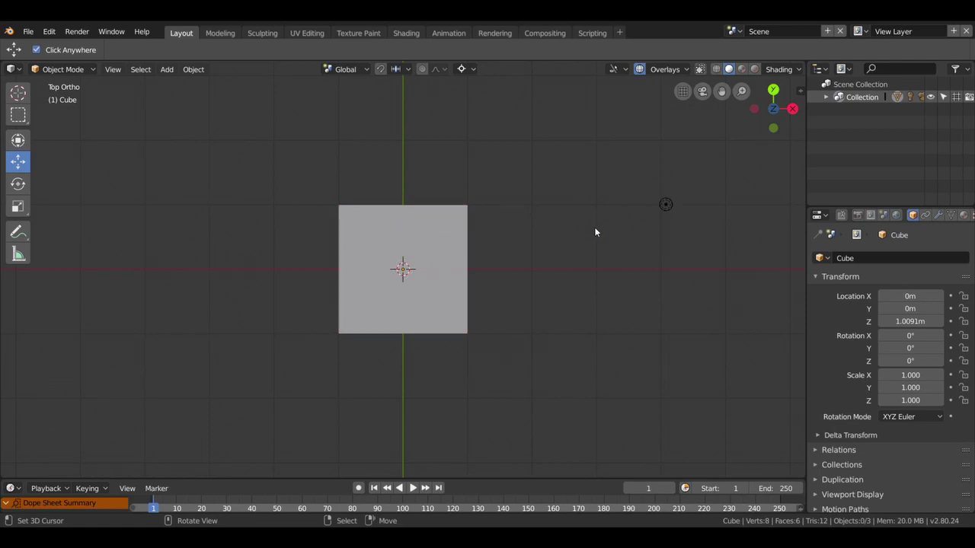
Place the 3D cursor to the right of the cube and bring up the Add Mesh menu.
shift+right_click(594, 227)
shift+right_click(559, 324)
shift+right_click(166, 372)
shift+right_click(571, 161)
shift+right_click(616, 383)
shift+right_click(355, 394)
shift+right_click(198, 127)
shift+right_click(633, 175)
shift+right_click(640, 297)
key(shift+a)
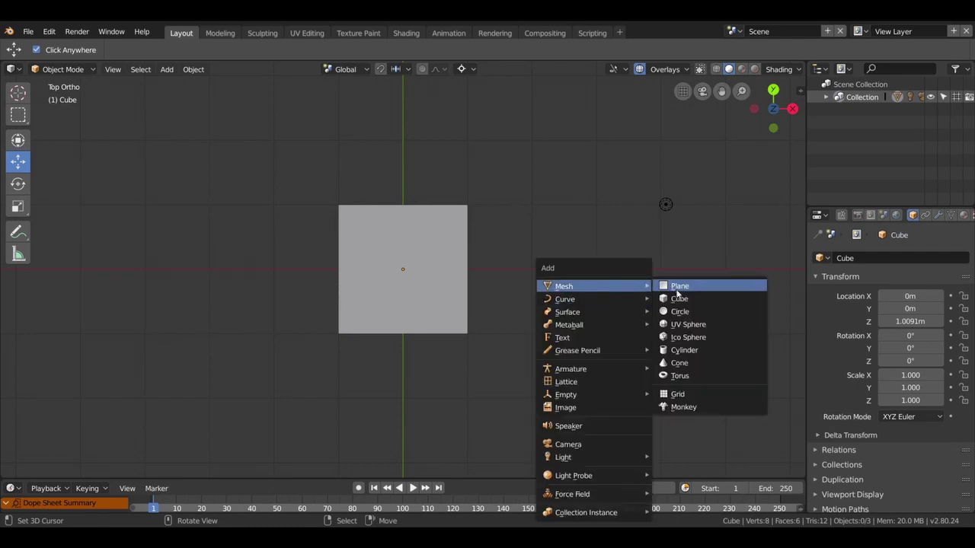
Add a second cube at the 3D cursor, then delete it.
click(678, 298)
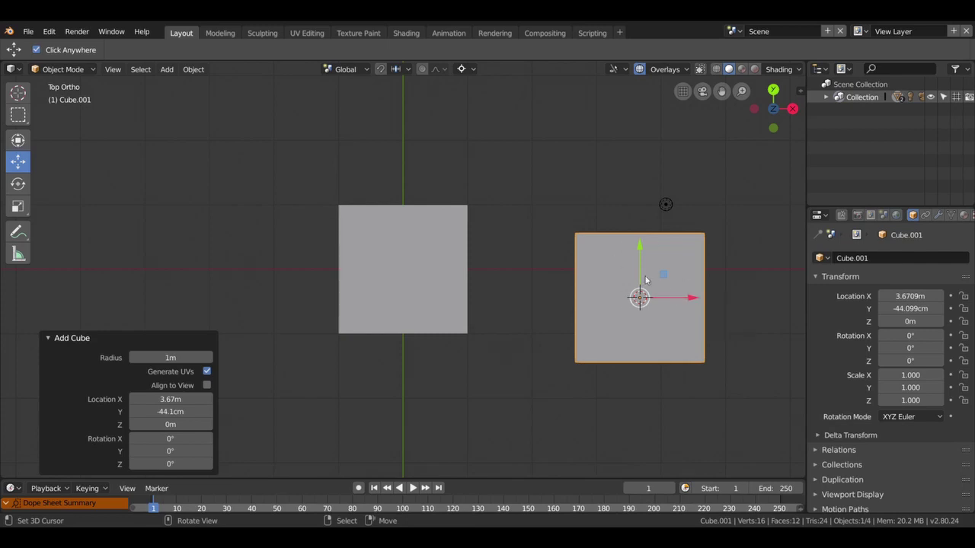
mouse_move(588, 312)
middle_down()
mouse_move(568, 225)
mouse_move(583, 231)
middle_up()
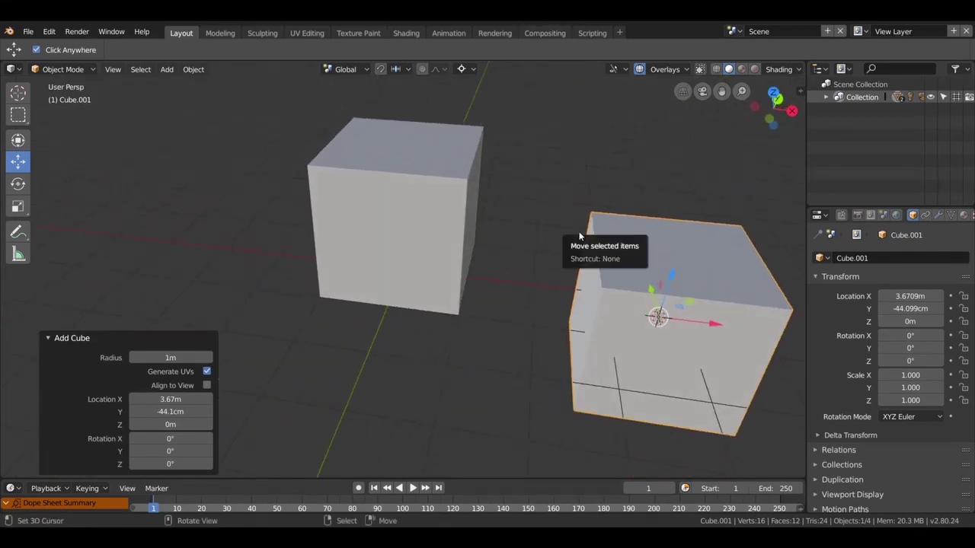
key(x)
click(542, 232)
Move the 3D cursor onto the cube's front face, and add a plane then undo it.
shift+right_click(415, 193)
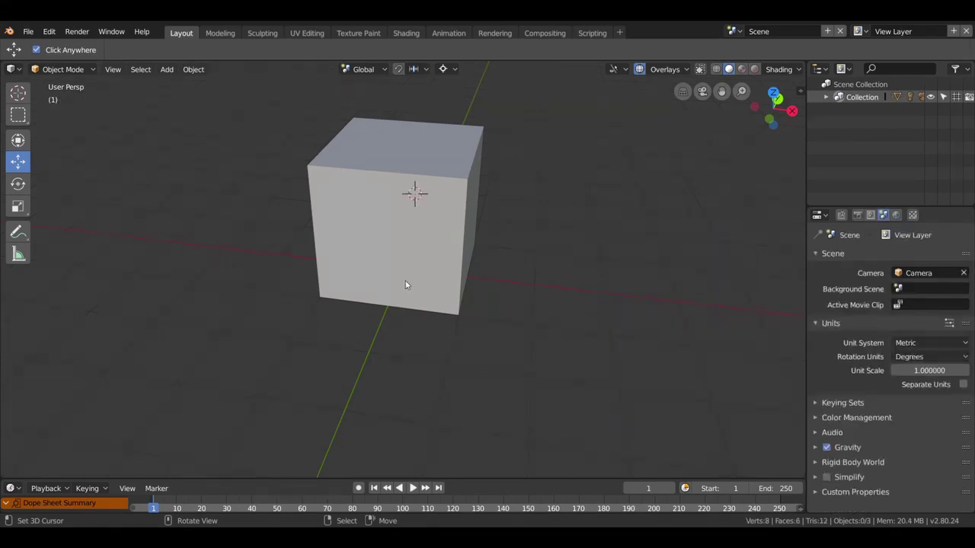
key(shift+a)
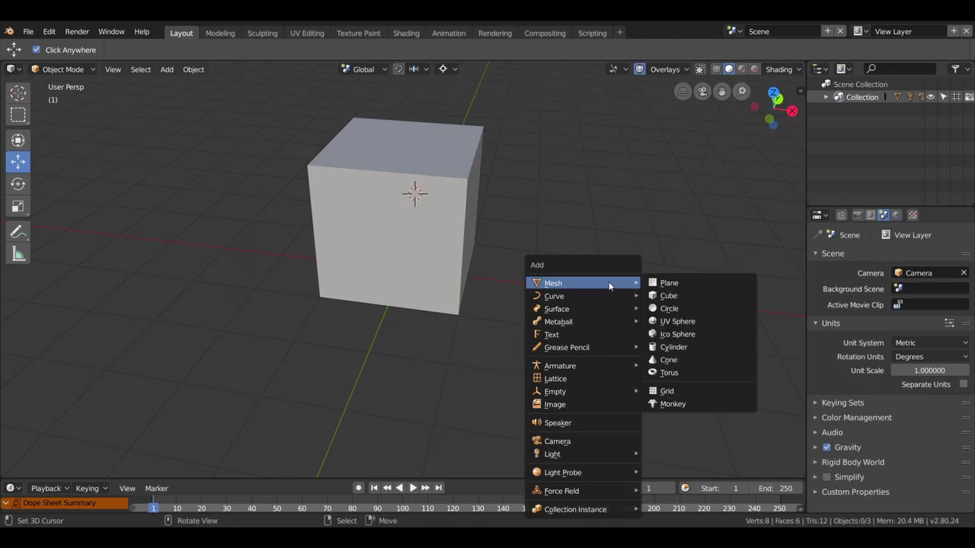
click(653, 283)
key(ctrl+z)
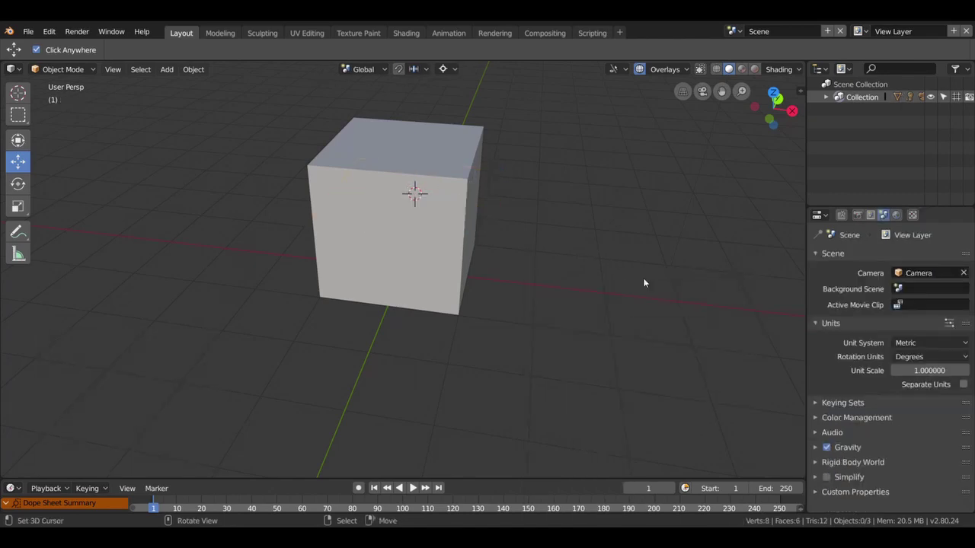
Return to Top view, zoom in on the cube and bring up the viewport shading options.
scroll(558, 286, down, 2)
scroll(498, 339, down, 2)
mouse_move(498, 339)
middle_down()
mouse_move(568, 361)
mouse_move(494, 370)
middle_up()
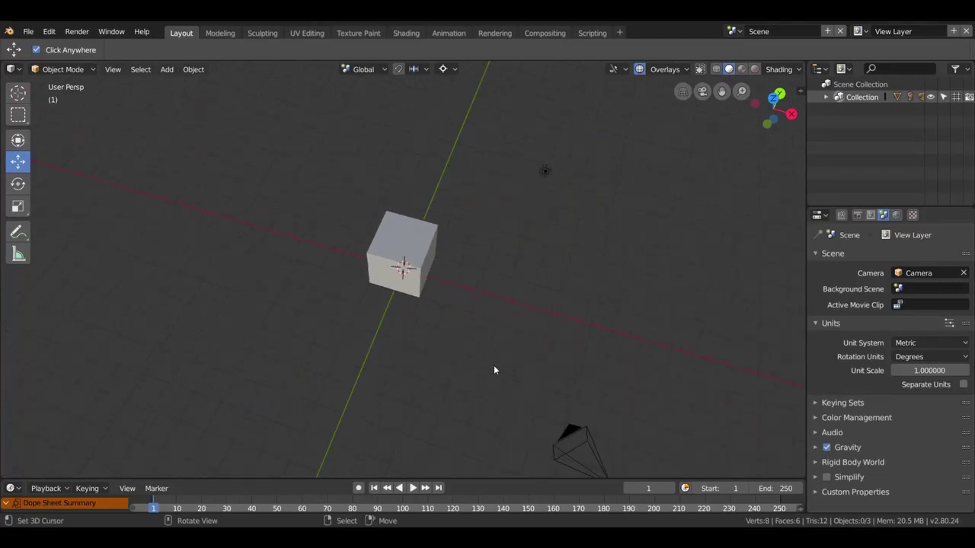
key(KP_7)
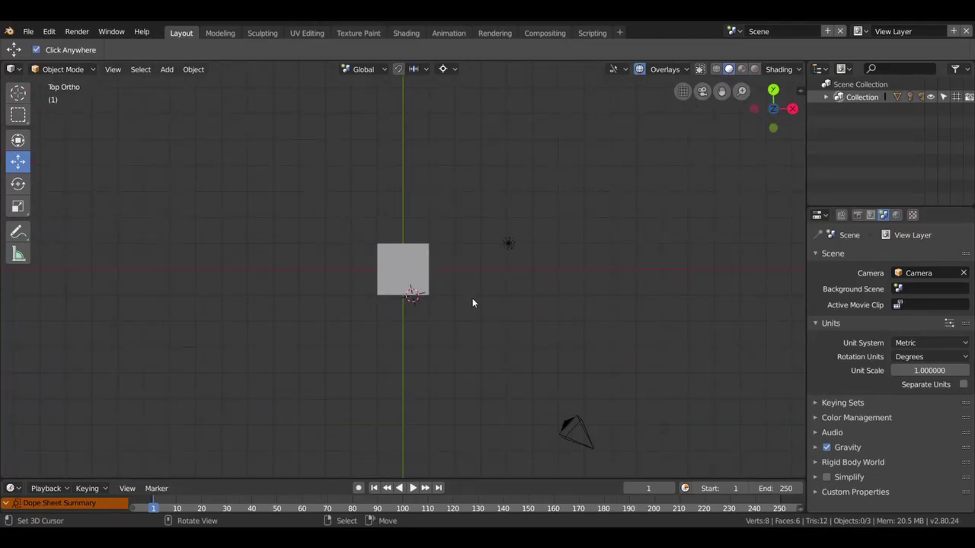
mouse_move(459, 296)
shift+middle_down()
mouse_move(571, 304)
mouse_move(436, 251)
mouse_move(450, 292)
shift+middle_up()
scroll(562, 305, up, 2)
scroll(447, 272, up, 2)
scroll(450, 292, up, 2)
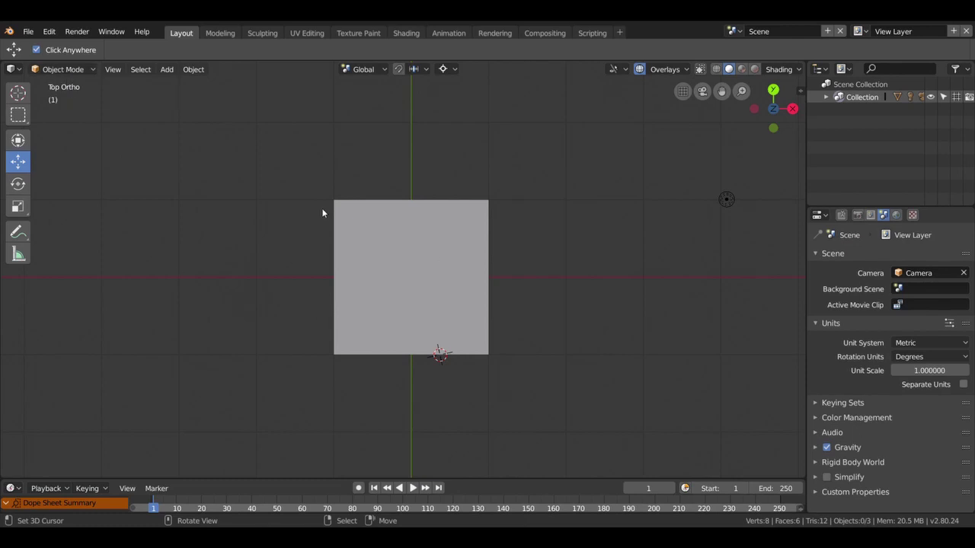
click(784, 69)
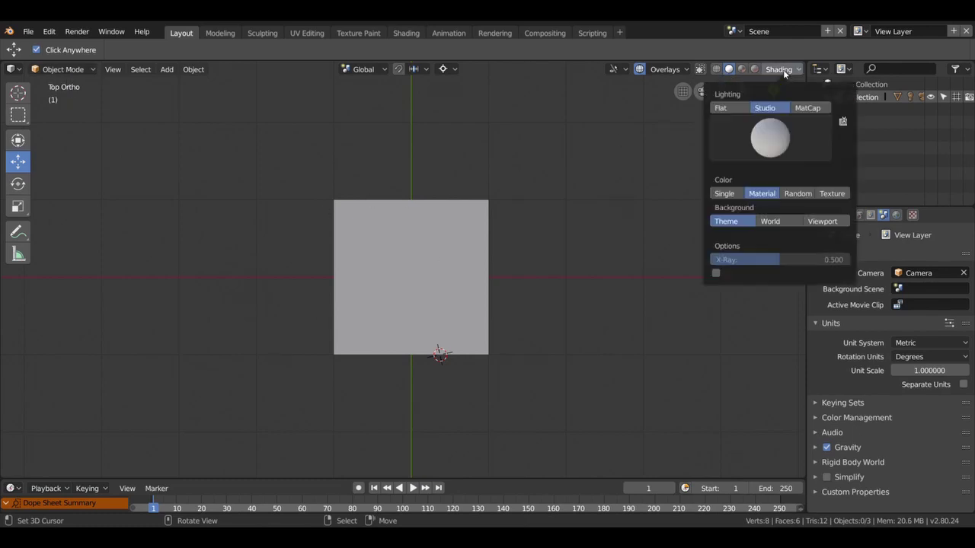
Switch viewport lighting to MatCap with a shinier sphere, then orbit around the cube.
click(808, 107)
click(770, 137)
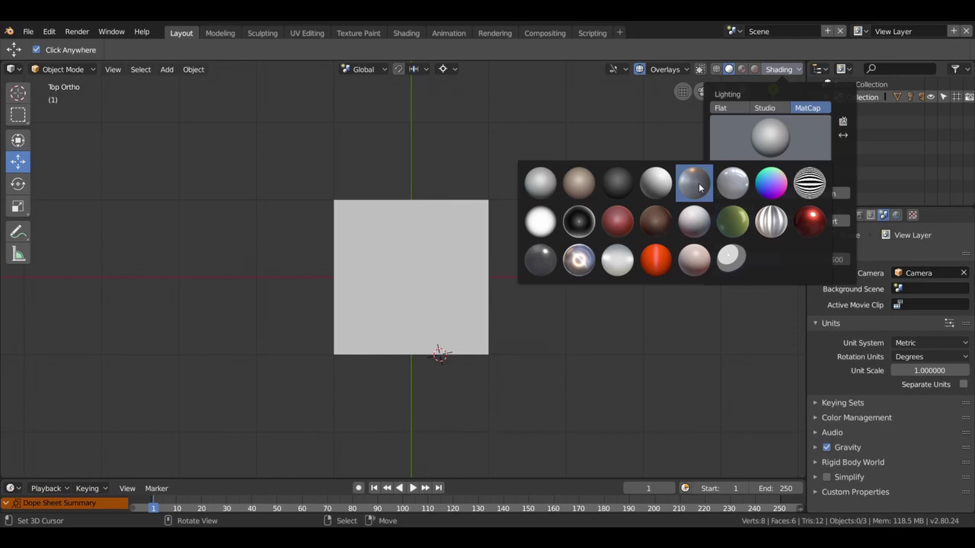
click(732, 182)
mouse_move(467, 303)
middle_down()
mouse_move(428, 221)
mouse_move(344, 232)
mouse_move(383, 272)
mouse_move(359, 228)
mouse_move(356, 240)
mouse_move(372, 224)
mouse_move(446, 254)
mouse_move(514, 252)
mouse_move(539, 237)
mouse_move(483, 204)
mouse_move(119, 234)
mouse_move(358, 228)
mouse_move(576, 242)
mouse_move(573, 254)
middle_up()
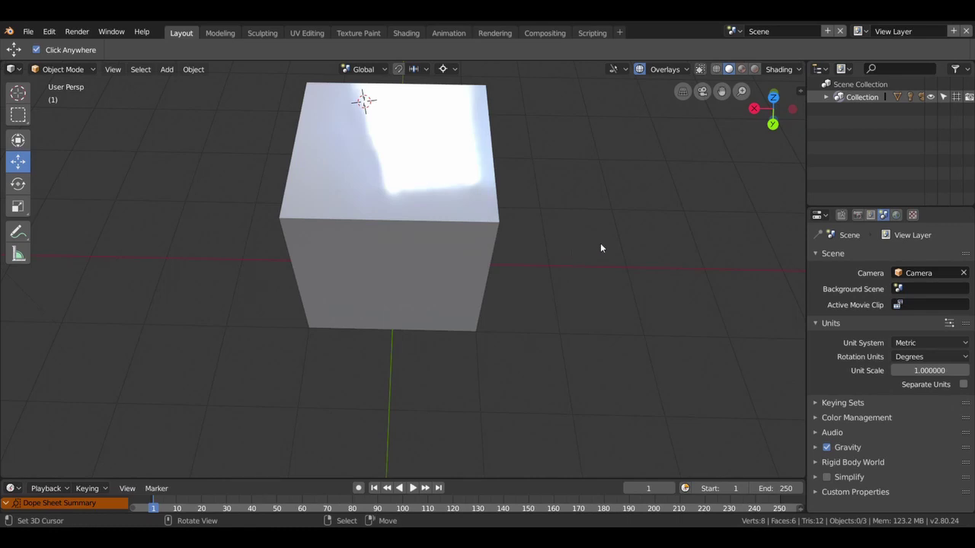
mouse_move(601, 244)
middle_down()
mouse_move(688, 284)
mouse_move(32, 220)
mouse_move(767, 163)
mouse_move(527, 172)
mouse_move(401, 219)
mouse_move(366, 272)
mouse_move(557, 318)
mouse_move(714, 290)
mouse_move(769, 251)
mouse_move(790, 213)
mouse_move(749, 235)
mouse_move(534, 242)
mouse_move(472, 230)
middle_up()
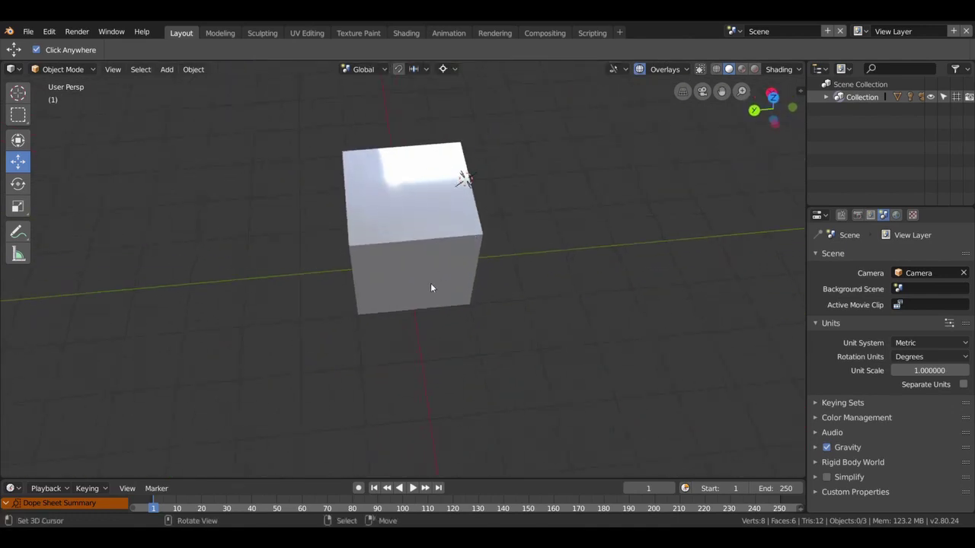
Zoom in and out on the cube to inspect it at different distances.
scroll(431, 285, up, 1)
scroll(431, 285, up, 4)
scroll(431, 285, down, 2)
scroll(432, 285, down, 5)
scroll(430, 288, up, 1)
scroll(430, 288, up, 3)
scroll(431, 288, up, 4)
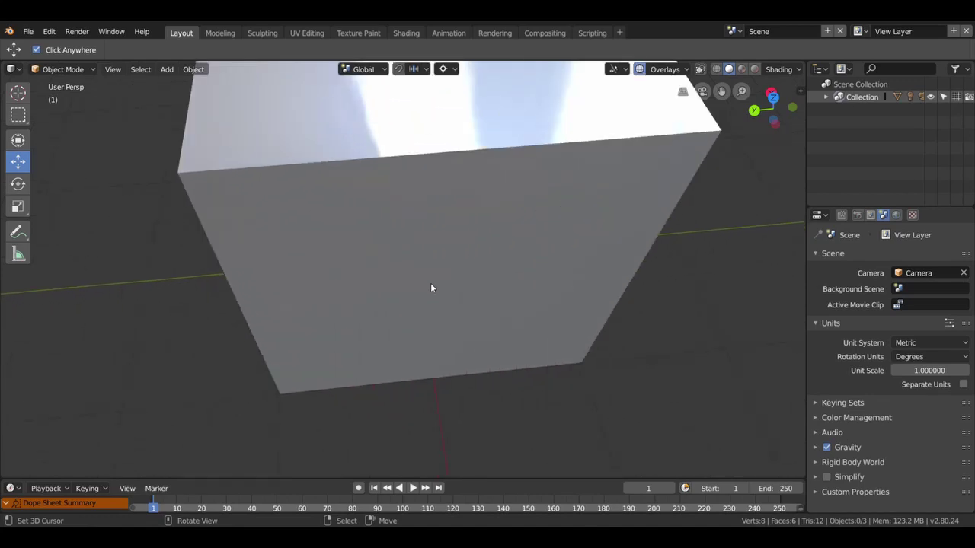
scroll(430, 288, down, 8)
scroll(430, 288, down, 2)
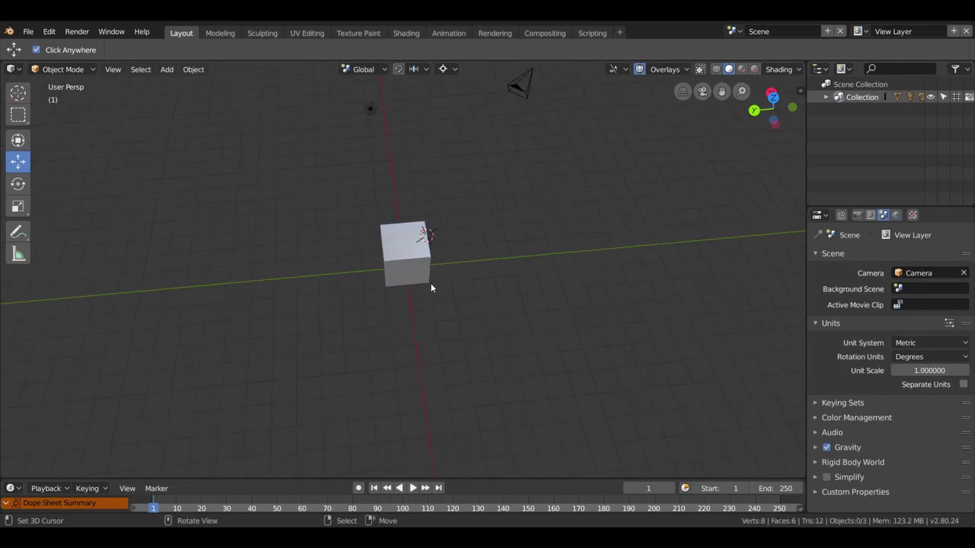
scroll(430, 288, up, 3)
scroll(431, 288, up, 6)
scroll(430, 288, down, 4)
scroll(431, 288, down, 1)
scroll(431, 288, up, 4)
key(shift)
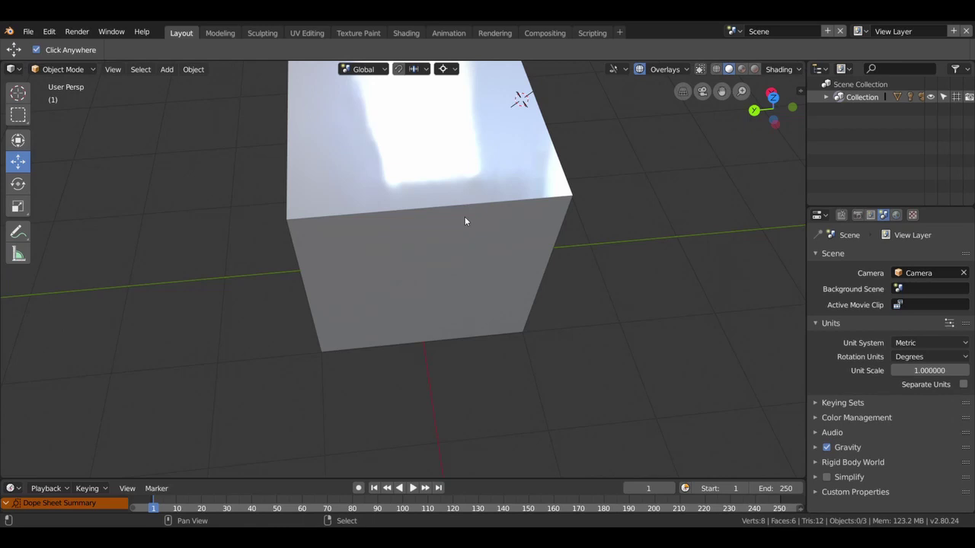
Orbit to view the cube's top from above, then select the cube.
mouse_move(464, 220)
middle_down()
mouse_move(444, 310)
mouse_move(407, 213)
mouse_move(631, 195)
mouse_move(620, 263)
mouse_move(339, 253)
mouse_move(500, 213)
mouse_move(481, 358)
mouse_move(350, 281)
mouse_move(480, 253)
mouse_move(463, 300)
mouse_move(440, 304)
middle_up()
scroll(440, 304, down, 4)
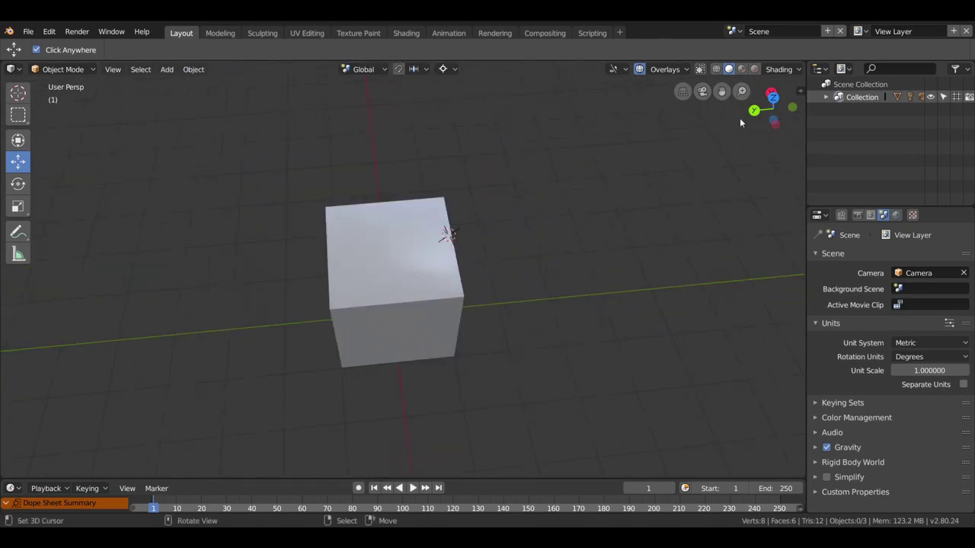
mouse_move(399, 246)
middle_down()
mouse_move(430, 210)
mouse_move(392, 233)
mouse_move(422, 239)
mouse_move(440, 210)
mouse_move(405, 233)
mouse_move(360, 220)
mouse_move(277, 228)
mouse_move(311, 275)
mouse_move(493, 271)
mouse_move(513, 241)
mouse_move(396, 240)
middle_up()
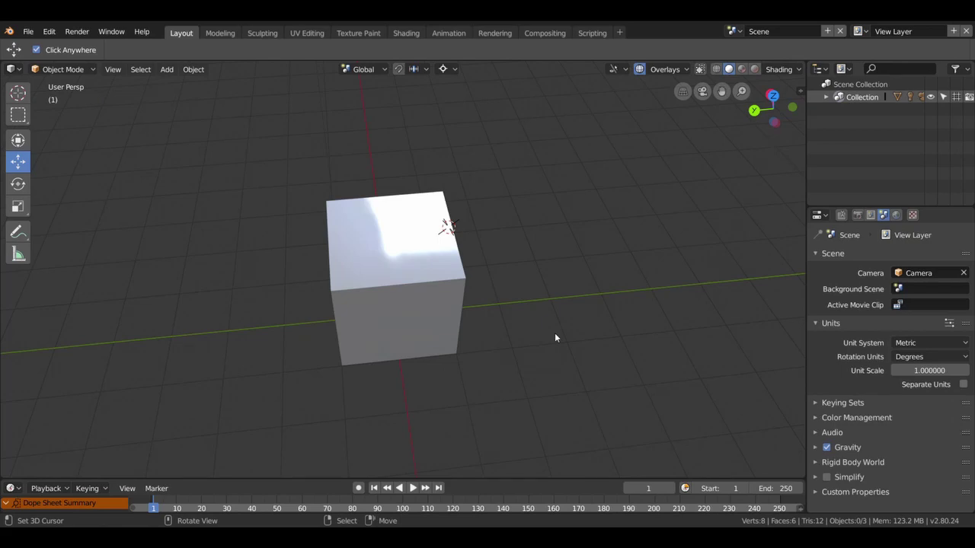
key(a)
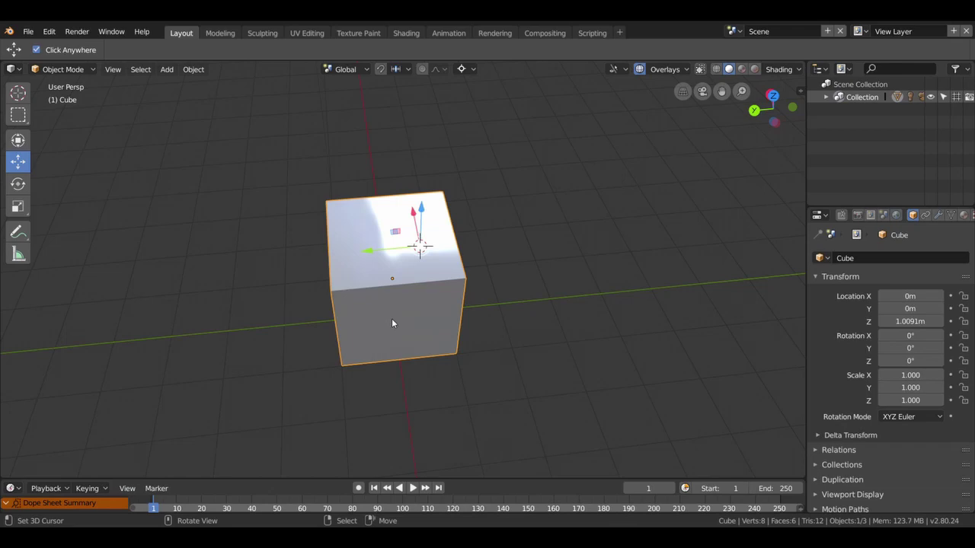
Put the cube into Edit Mode, toggling through the mode menu, and pan the view up-right.
key(Tab)
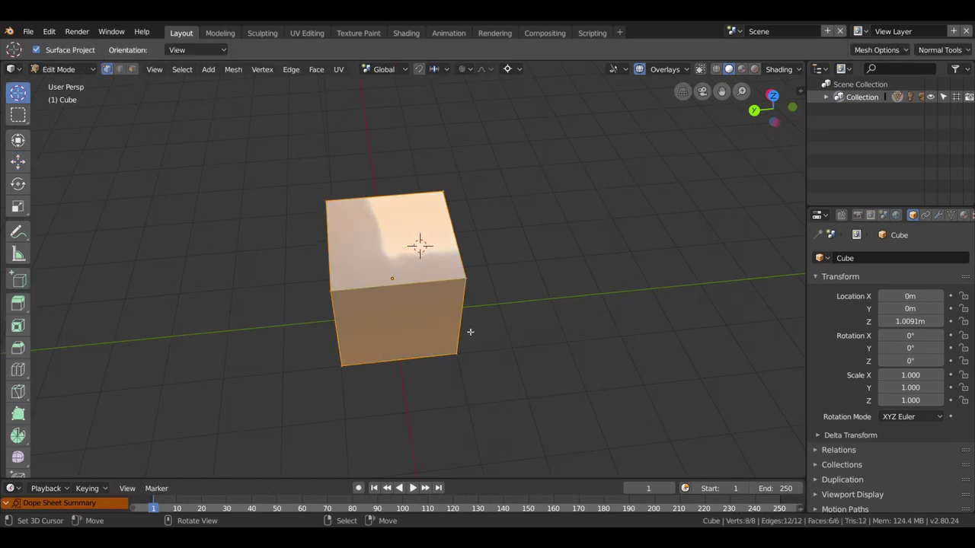
click(82, 70)
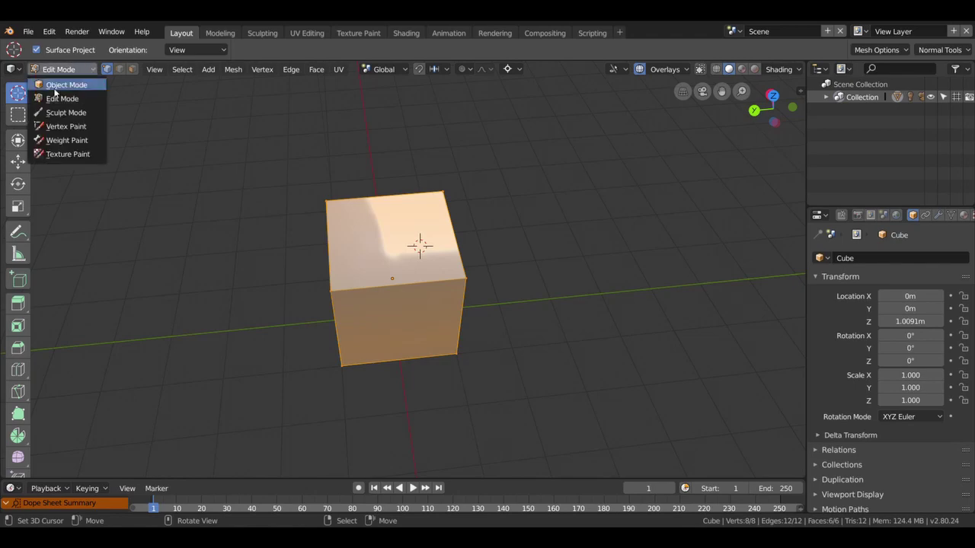
click(62, 98)
click(72, 70)
click(67, 85)
click(69, 69)
click(69, 99)
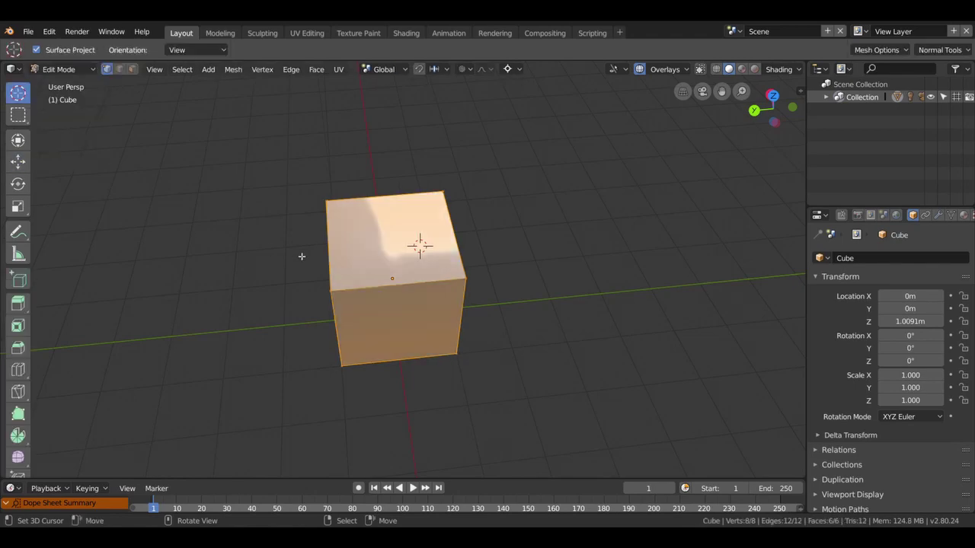
shift+middle_drag(301, 254, 368, 233)
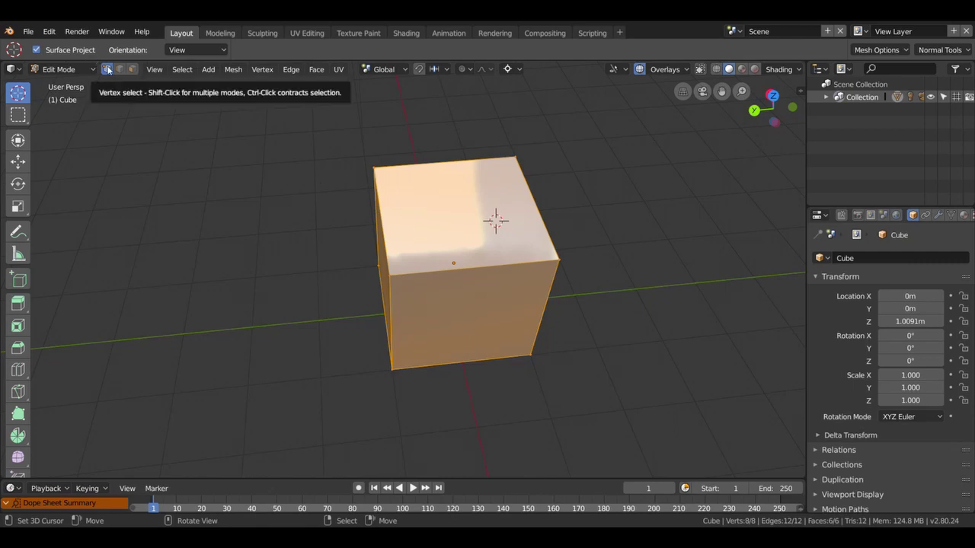
Try the edge and vertex select modes, picking individual cube edges.
click(120, 69)
click(131, 69)
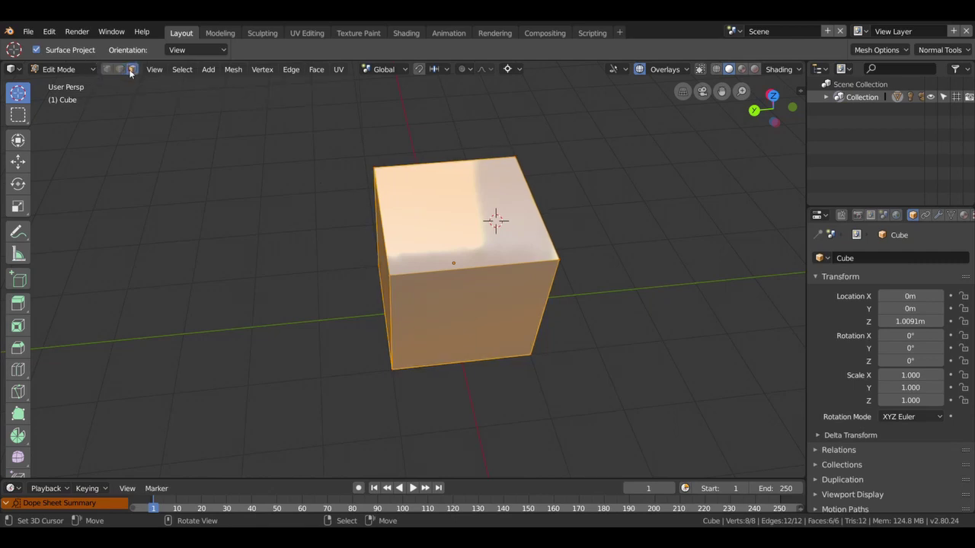
click(215, 268)
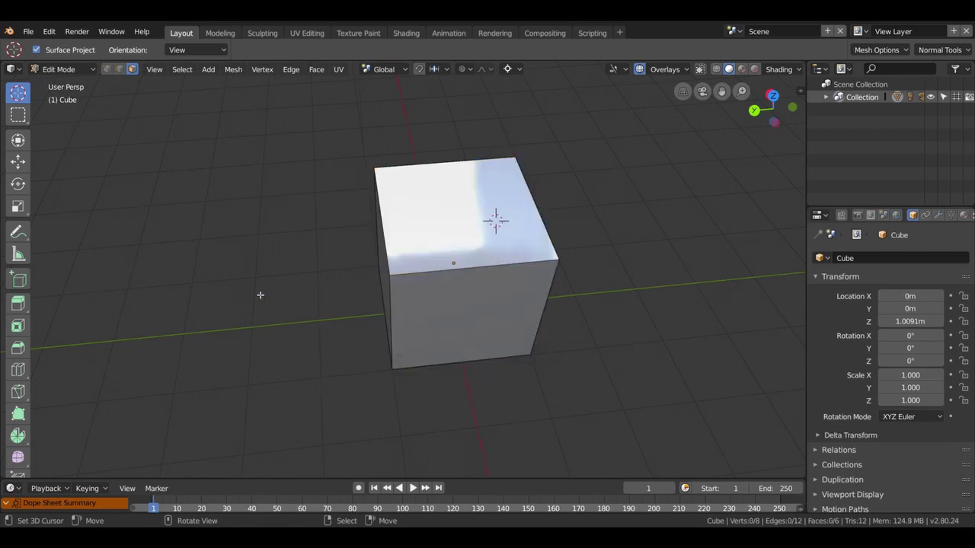
click(110, 69)
click(120, 69)
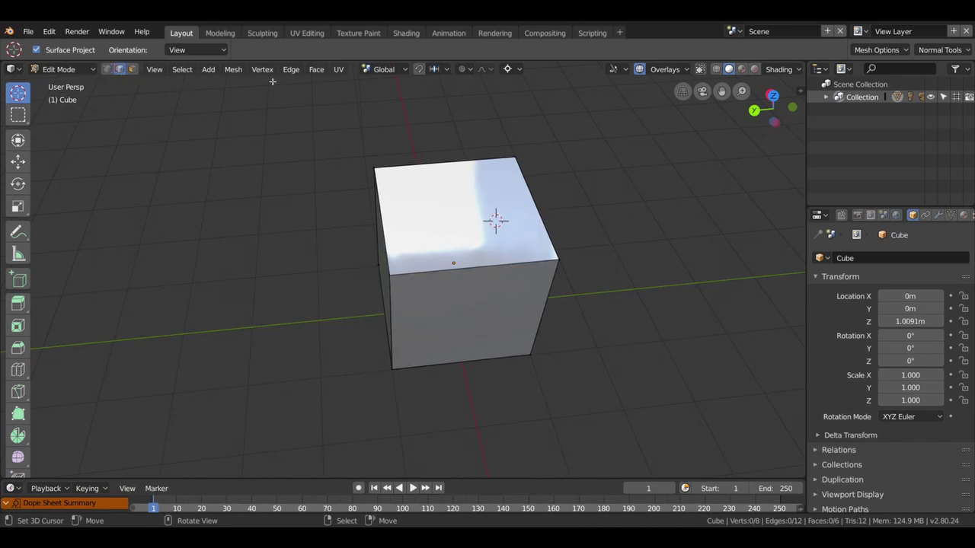
click(380, 195)
click(505, 266)
In face select mode, test-select single faces, then select all six faces of the cube.
click(134, 69)
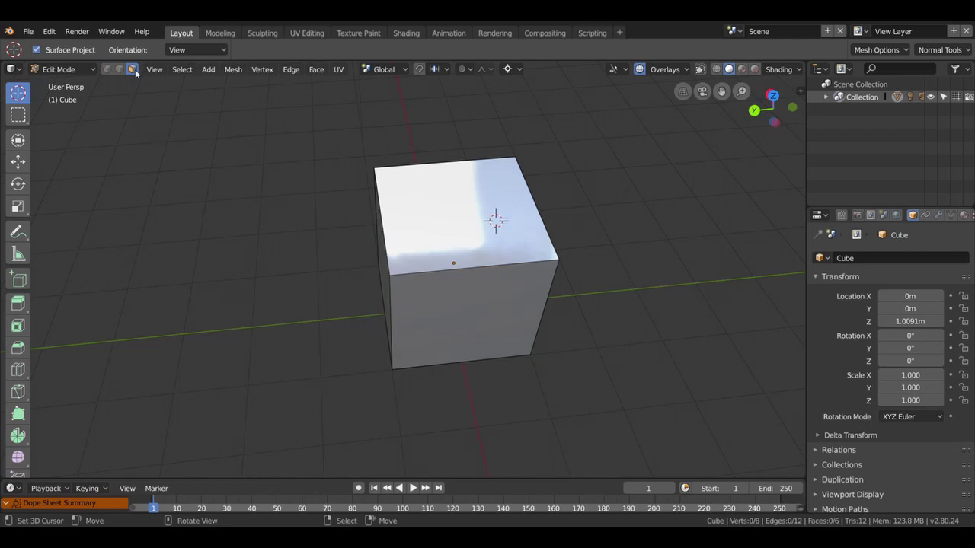
click(472, 269)
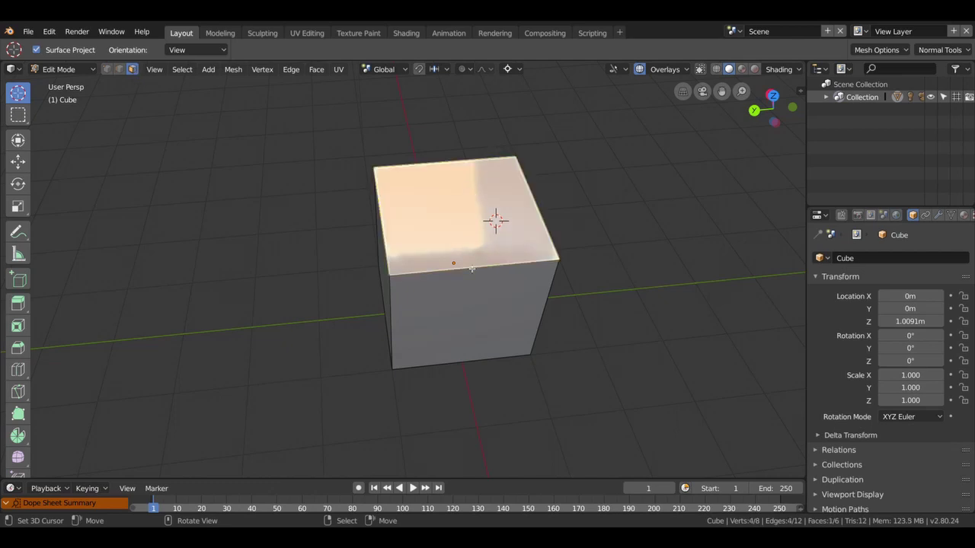
click(480, 301)
click(386, 266)
mouse_move(499, 324)
middle_down()
mouse_move(377, 294)
mouse_move(245, 294)
middle_up()
click(305, 250)
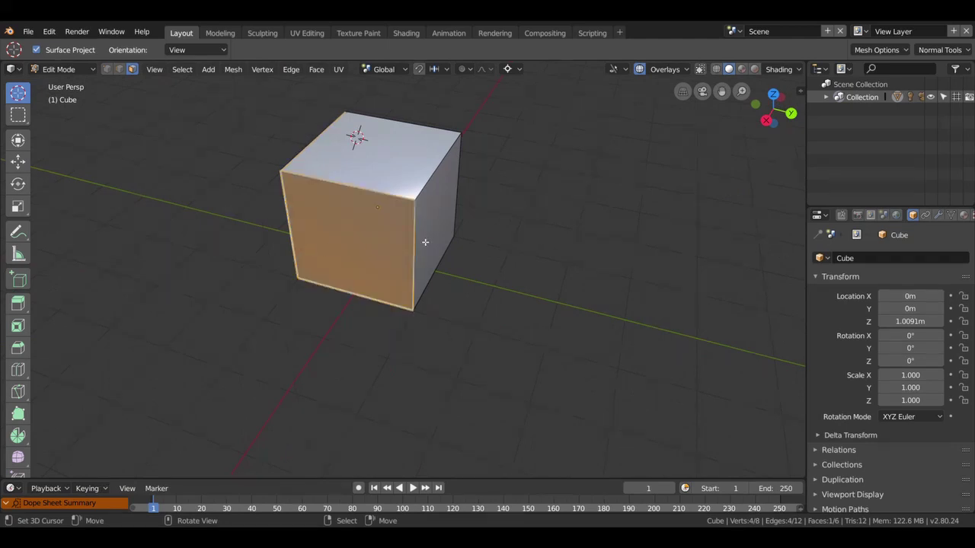
key(alt+a)
middle_drag(427, 244, 553, 261)
key(a)
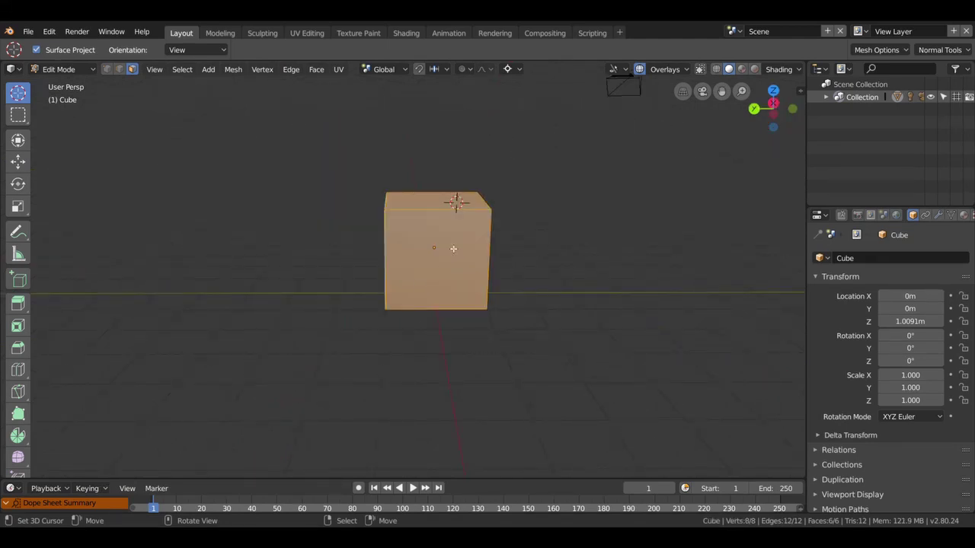
Subdivide the cube, trying 3 and 4 cuts before settling on 1 cut.
right_click(453, 248)
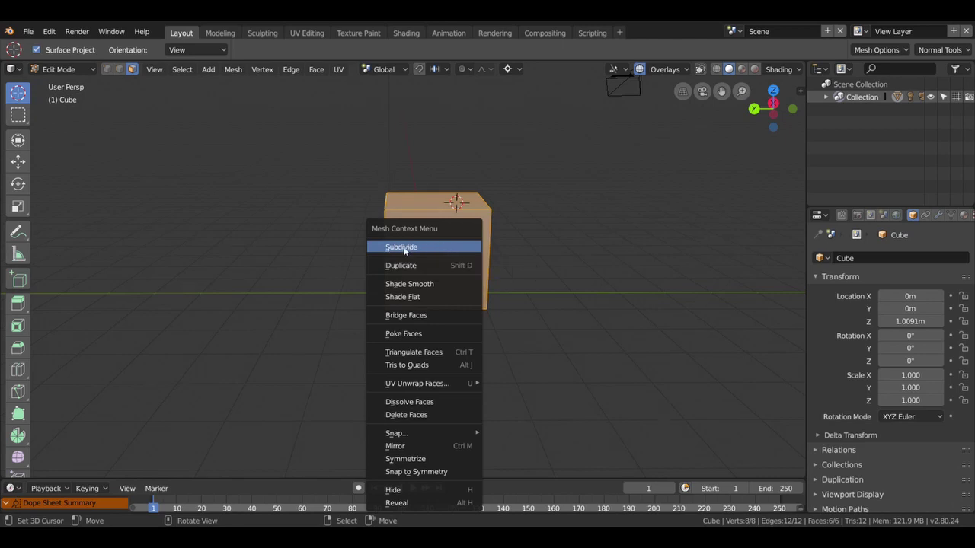
click(405, 252)
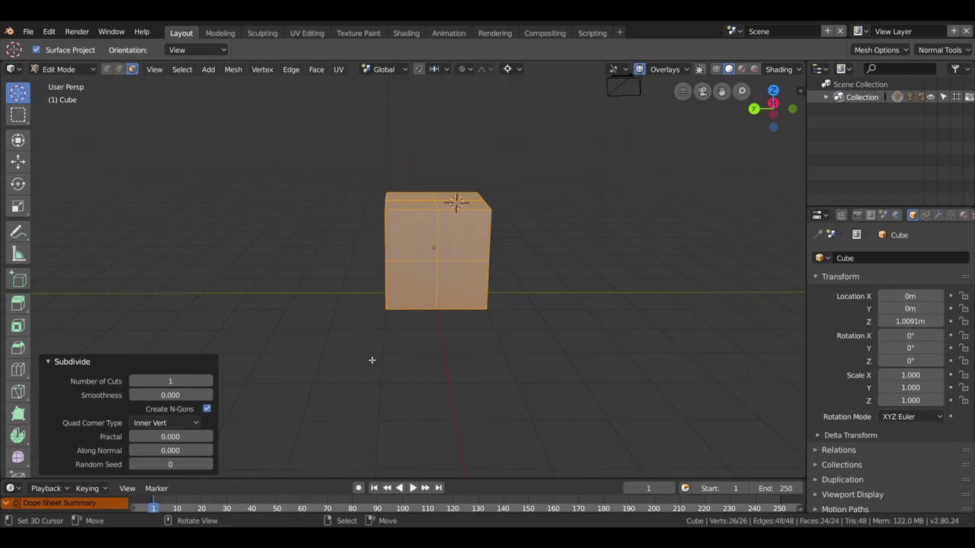
middle_drag(455, 281, 211, 360)
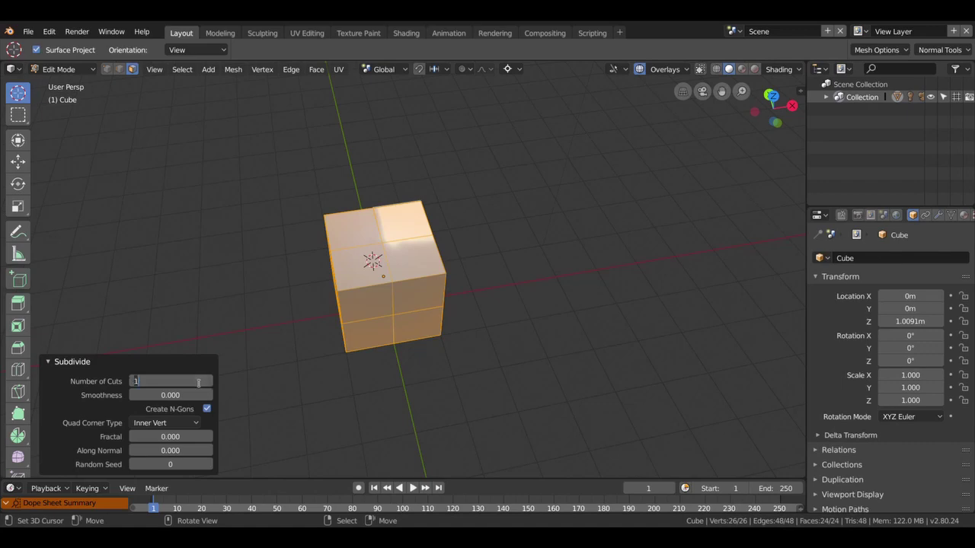
click(208, 381)
click(208, 381)
click(208, 382)
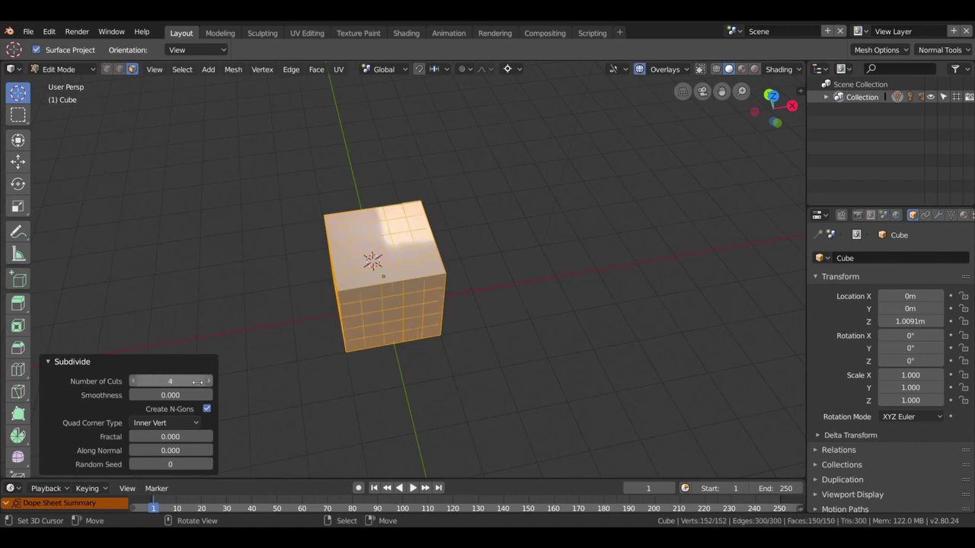
click(134, 382)
click(134, 382)
click(134, 382)
click(134, 381)
Place the 3D cursor left of the cube, orbit front-on and select a top face.
click(198, 274)
middle_drag(444, 323, 434, 305)
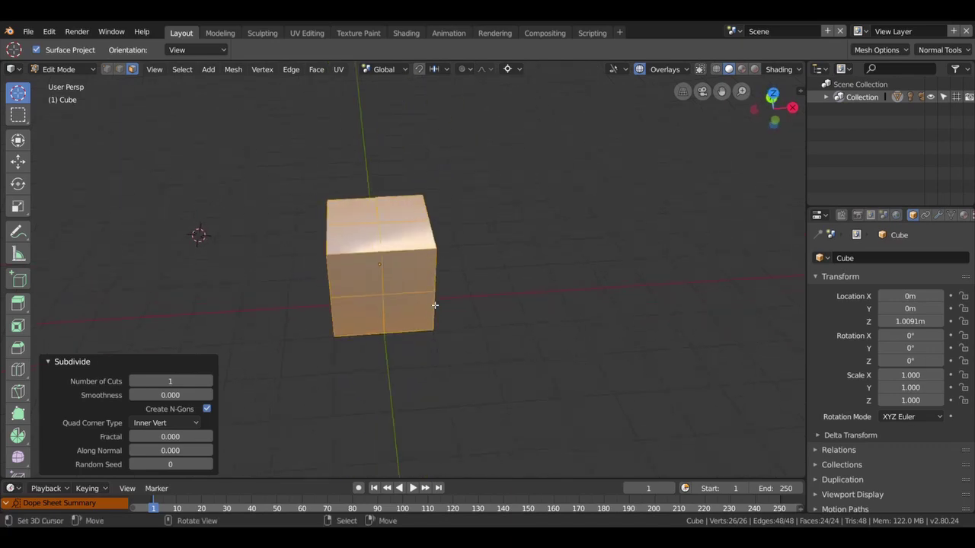
click(385, 233)
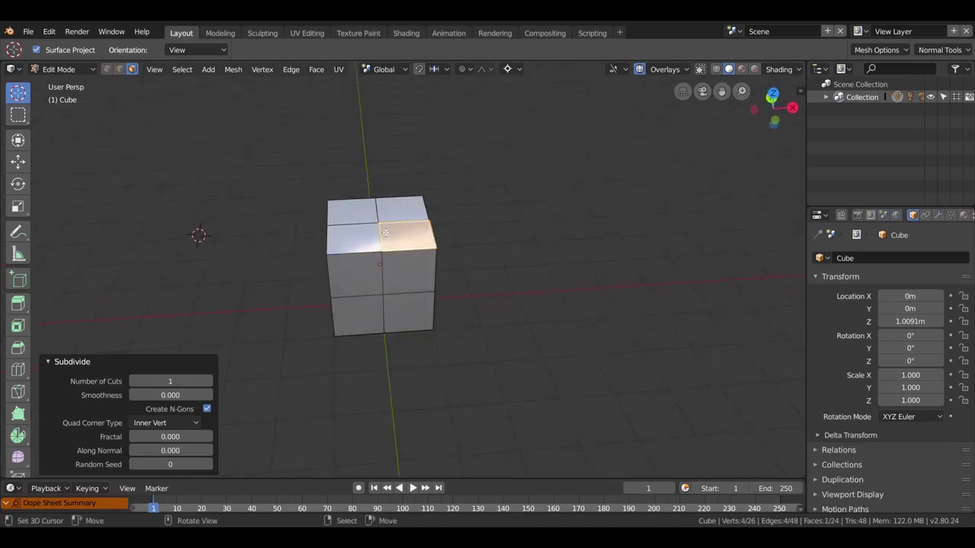
In edge select mode, select the vertical edge loop and dissolve it.
click(118, 70)
alt+click(376, 220)
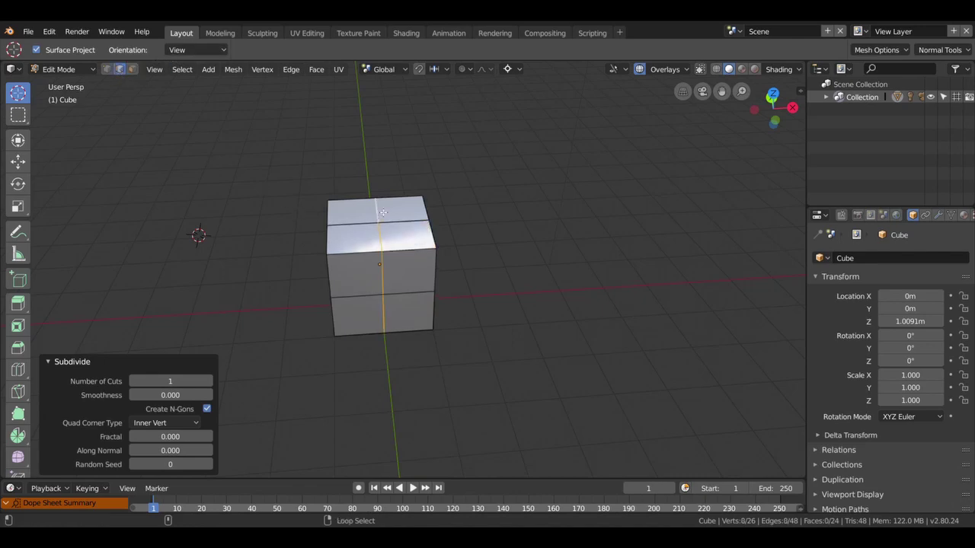
alt+shift+click(364, 226)
alt+shift+click(381, 222)
alt+shift+click(382, 222)
alt+click(382, 222)
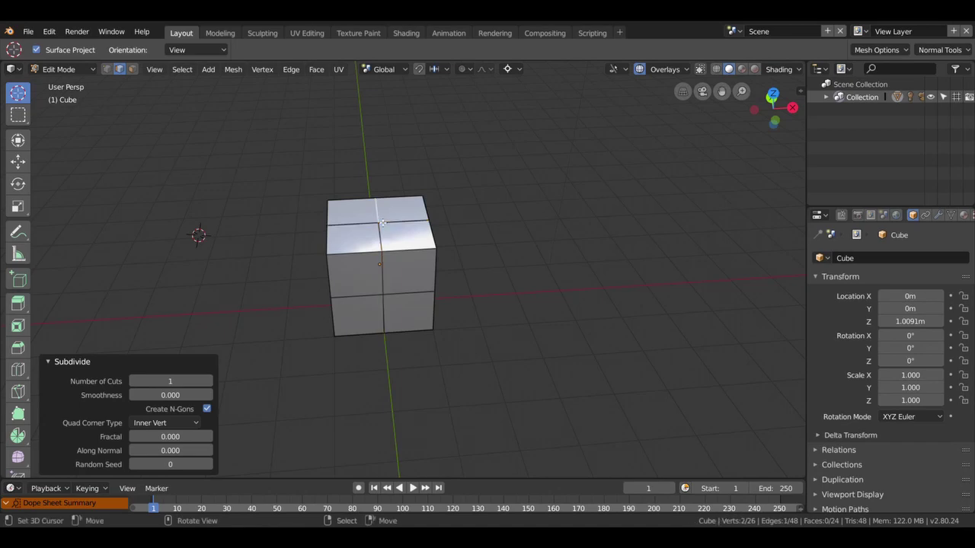
key(x)
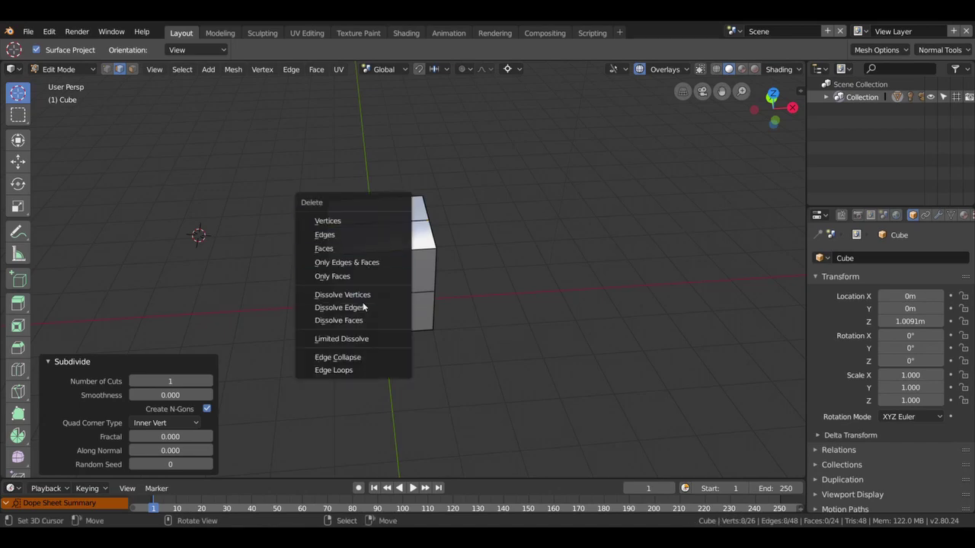
click(363, 307)
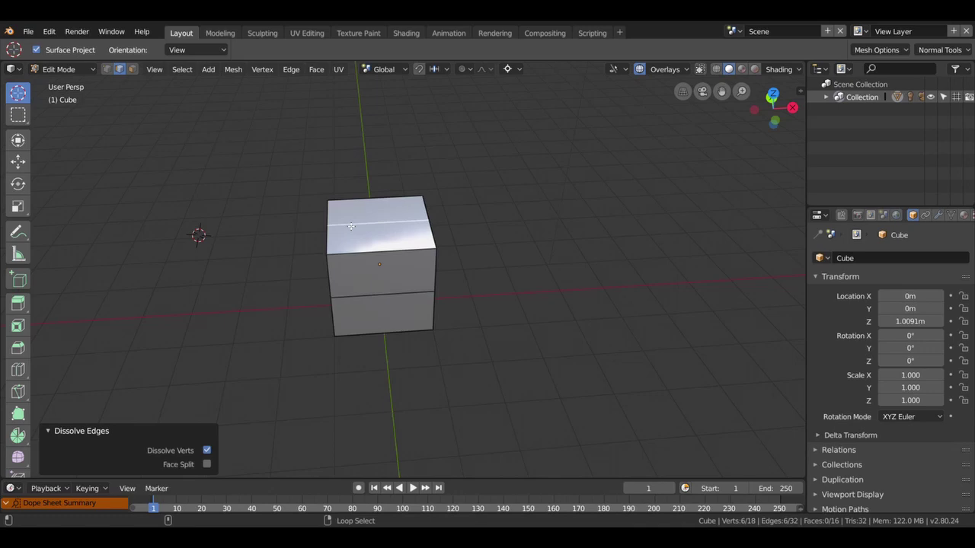
Dissolve the top and middle edge loops, leaving an 8-vertex, 6-face cube.
key(x)
click(351, 224)
alt+click(366, 292)
key(x)
click(366, 292)
mouse_move(366, 292)
middle_down()
mouse_move(424, 285)
mouse_move(383, 295)
middle_up()
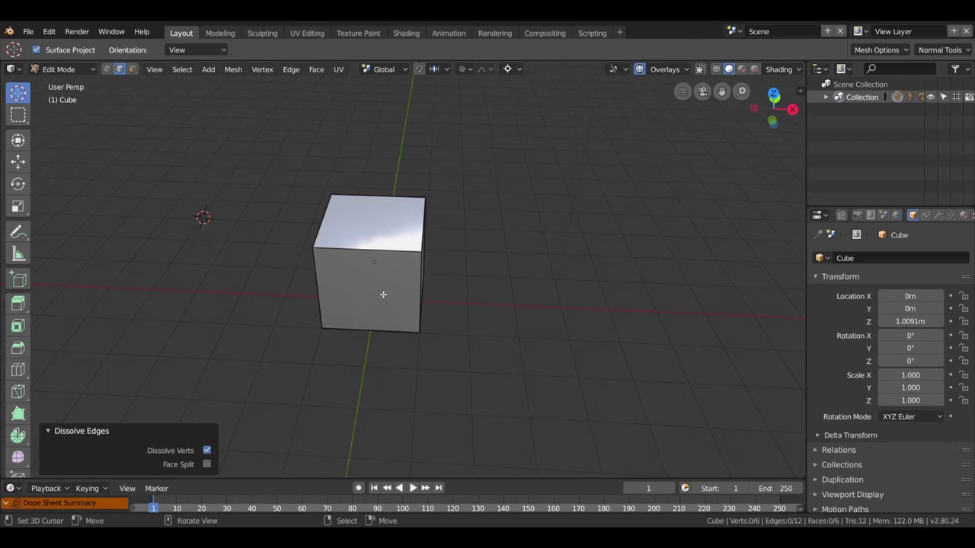
Add a loop cut across the cube and slide it close to the left edge.
key(ctrl+r)
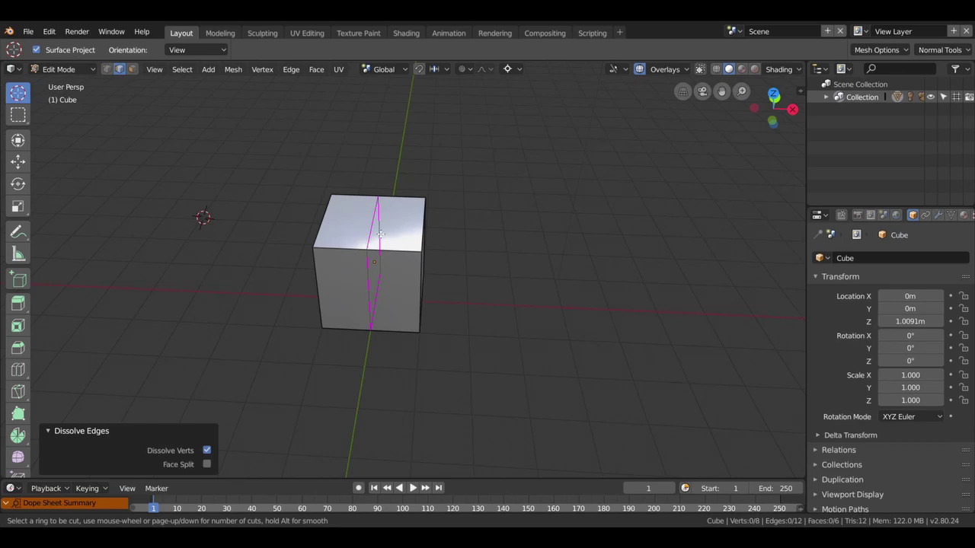
click(380, 234)
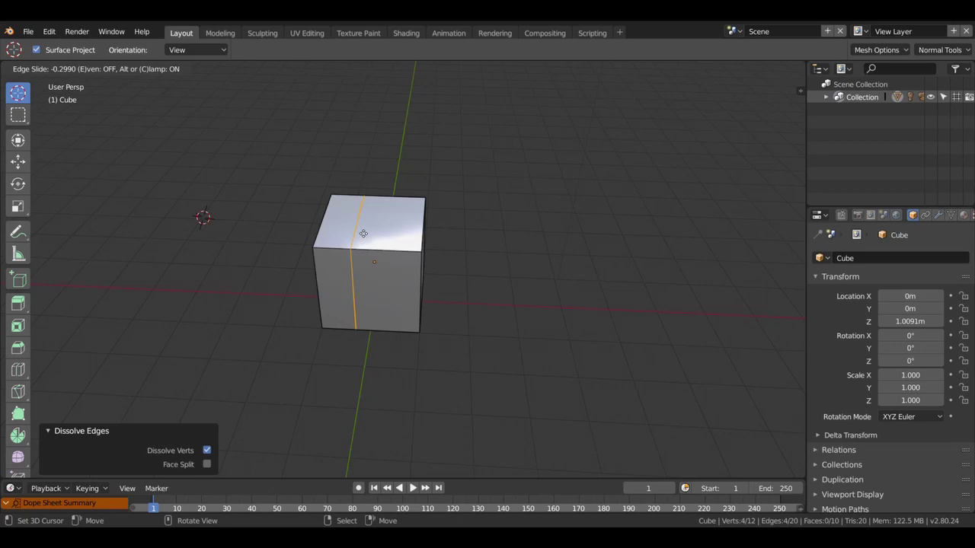
click(328, 242)
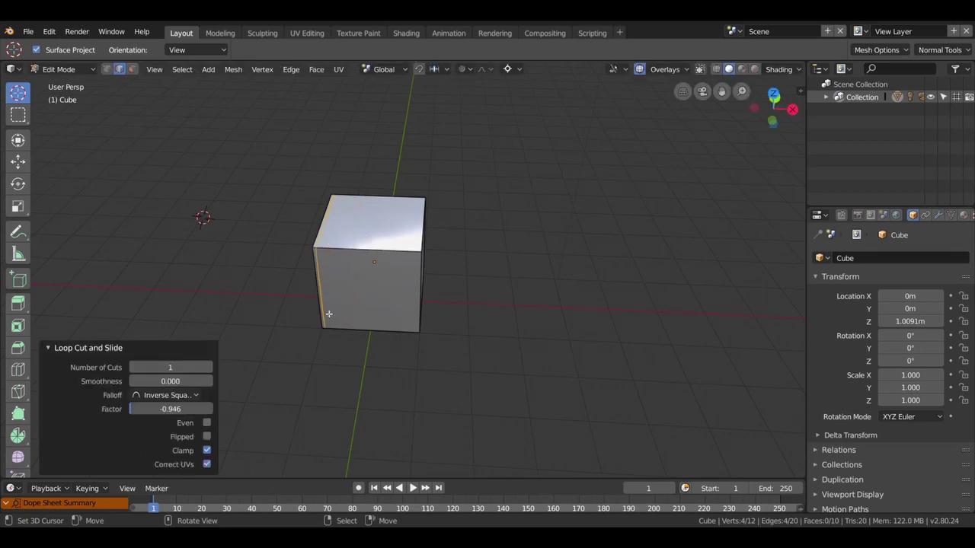
mouse_move(318, 255)
middle_down()
mouse_move(393, 239)
mouse_move(361, 276)
middle_up()
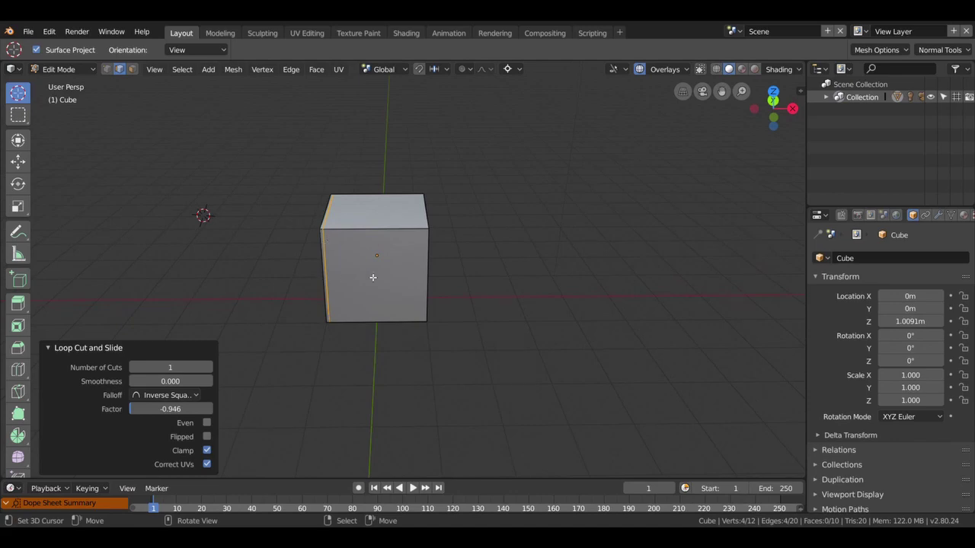
middle_drag(374, 282, 381, 226)
Add two more slid loop cuts, then undo the loop cuts with Ctrl+Z.
key(ctrl+r)
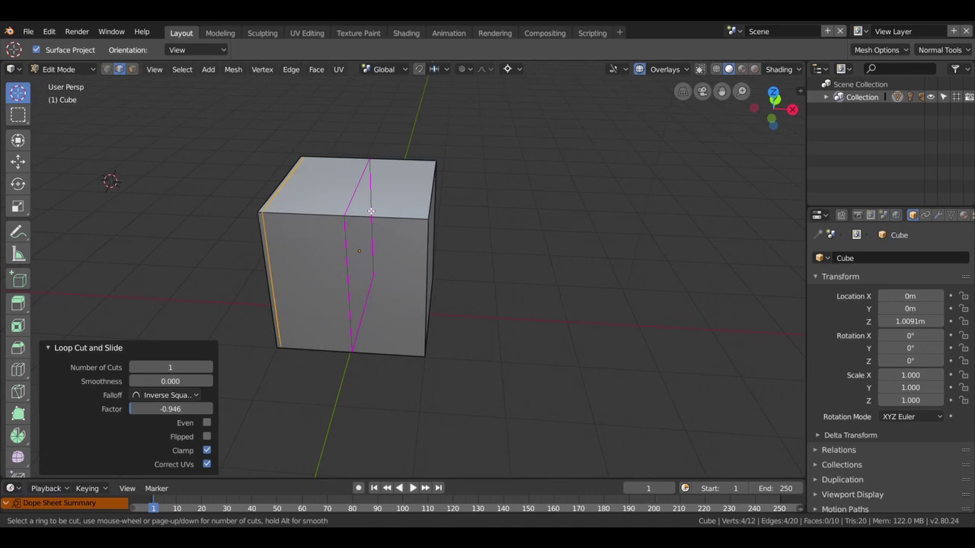
scroll(371, 211, up, 1)
scroll(371, 211, up, 2)
scroll(371, 211, down, 3)
scroll(371, 211, up, 1)
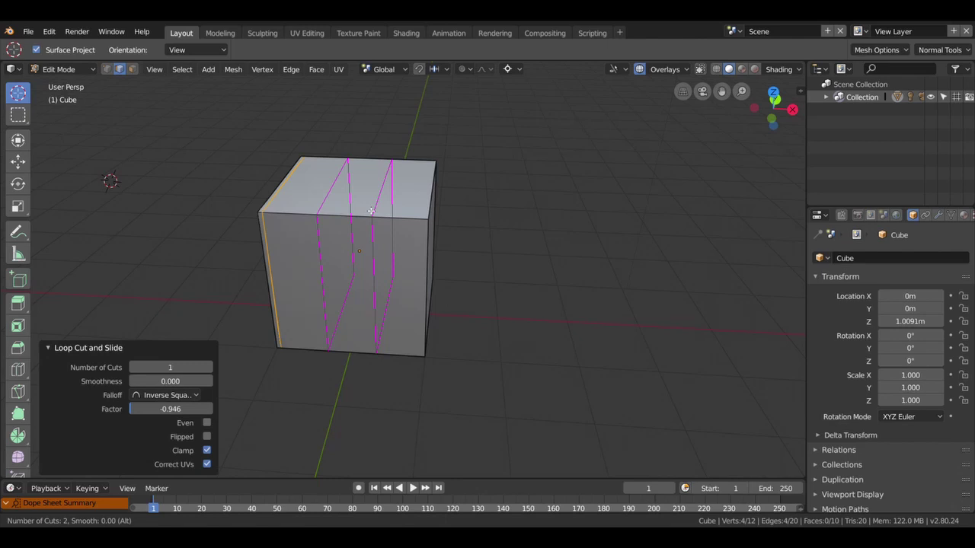
click(371, 211)
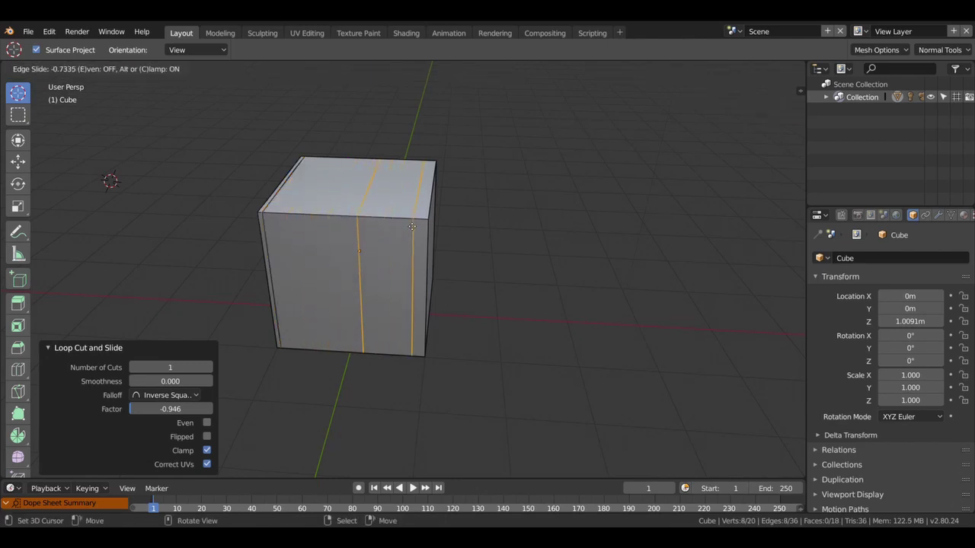
click(418, 230)
mouse_move(404, 354)
middle_down()
mouse_move(643, 269)
mouse_move(495, 305)
middle_up()
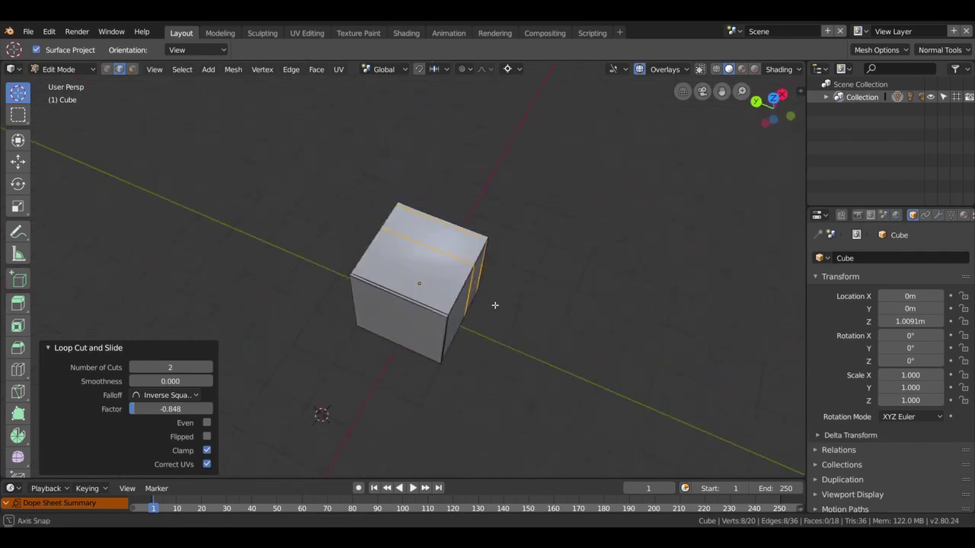
key(ctrl+z)
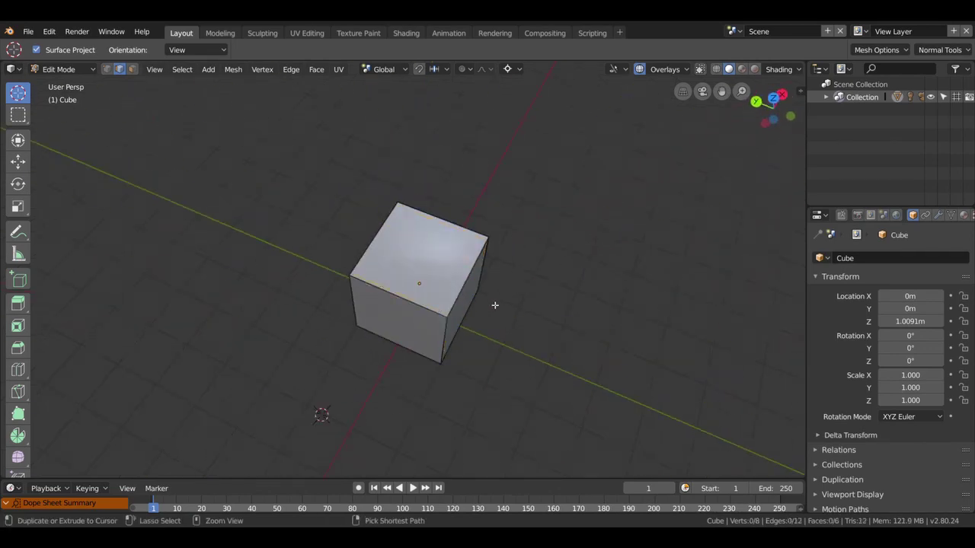
mouse_move(495, 305)
middle_down()
mouse_move(447, 262)
mouse_move(472, 228)
middle_up()
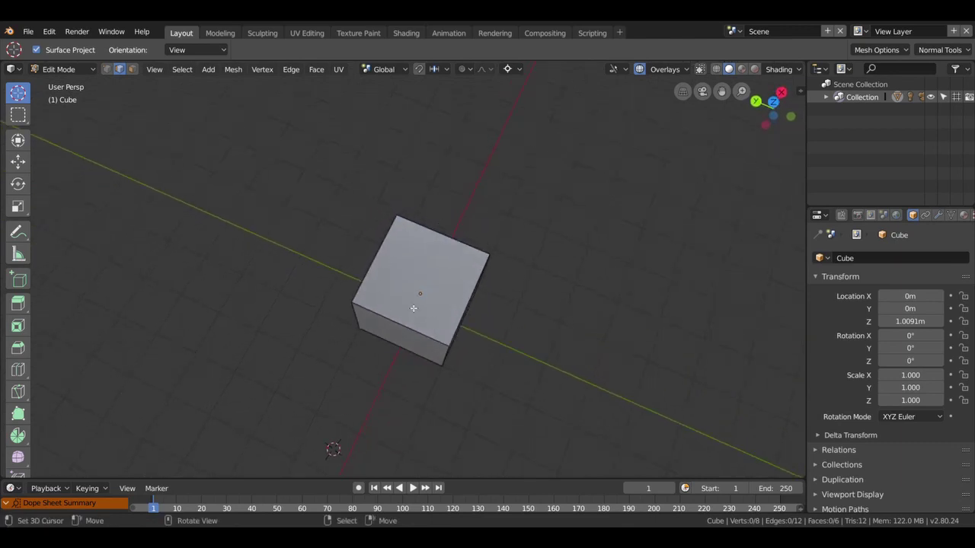
key(ctrl+r)
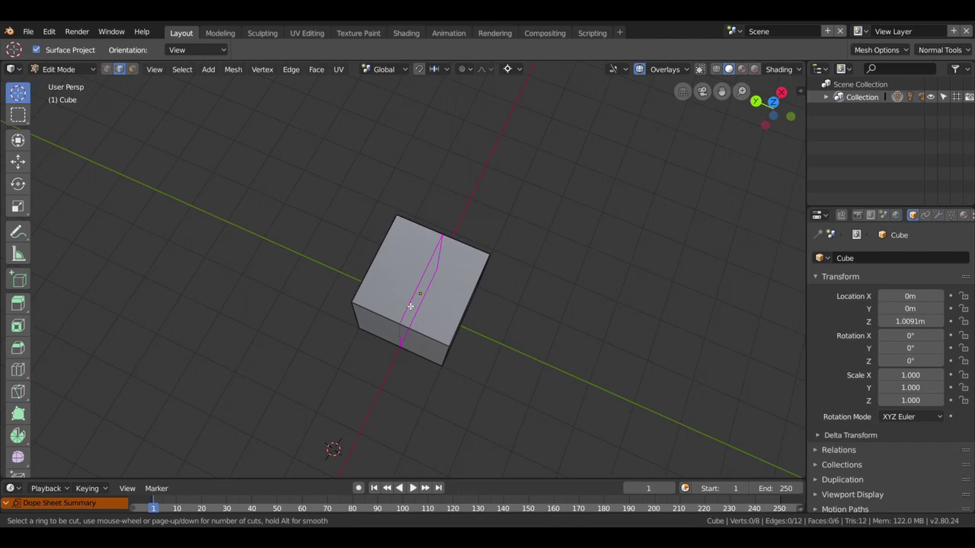
click(410, 306)
right_click(410, 306)
middle_drag(410, 306, 402, 291)
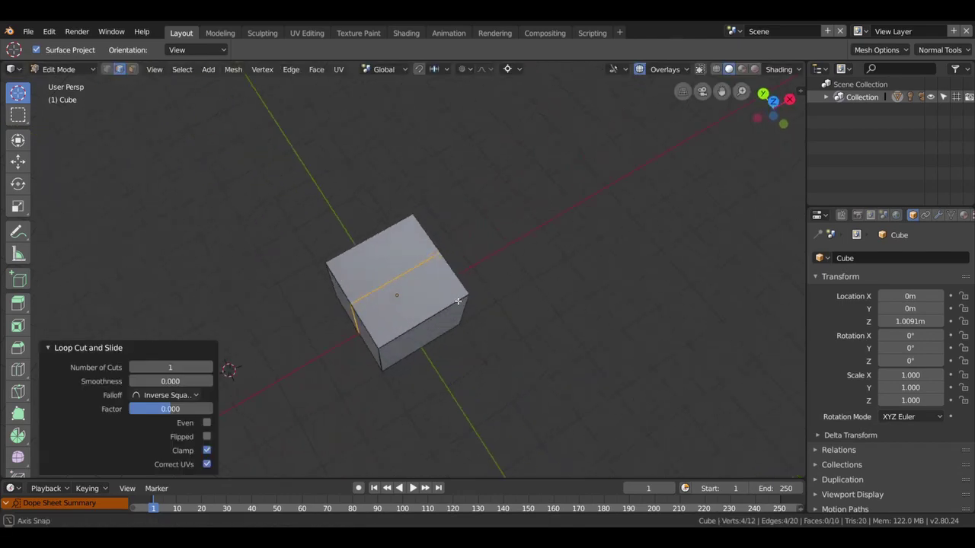
key(ctrl+r)
click(374, 294)
right_click(374, 296)
mouse_move(391, 338)
middle_down()
mouse_move(476, 267)
mouse_move(501, 269)
middle_up()
key(ctrl+r)
click(460, 265)
right_click(459, 265)
mouse_move(459, 265)
middle_down()
mouse_move(239, 290)
mouse_move(386, 299)
middle_up()
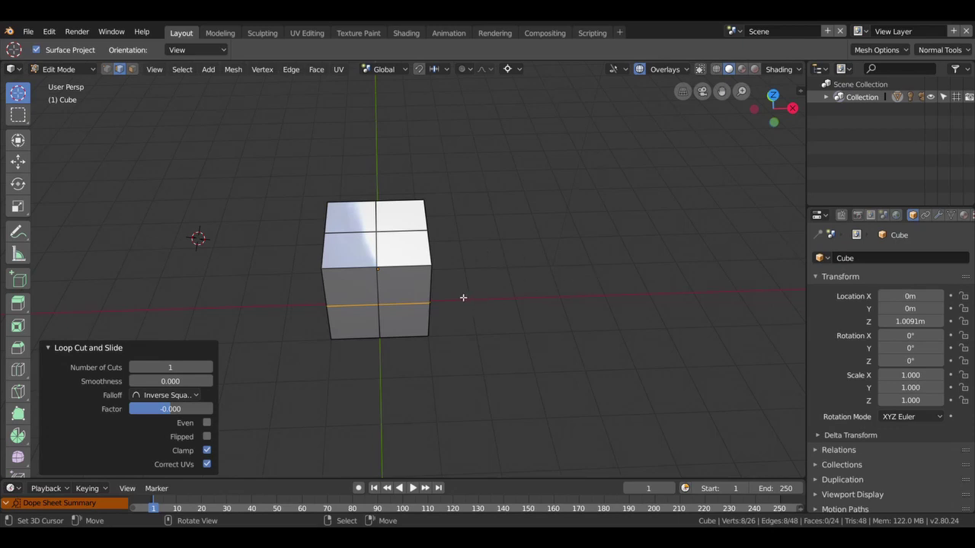
key(ctrl+z)
key(ctrl+z)
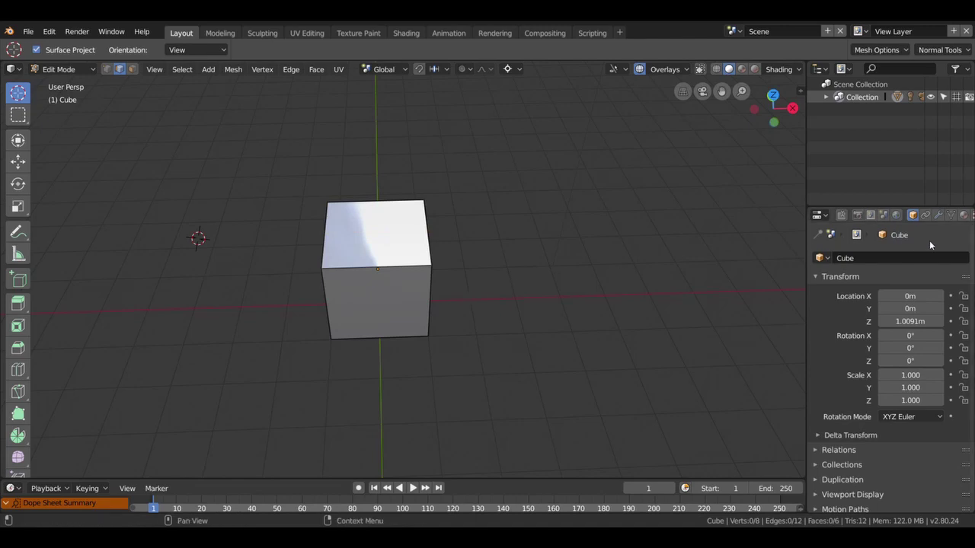
Add a Subdivision Surface modifier (Catmull-Clark, View 1, Render 2) and return to Object Mode.
click(937, 215)
click(838, 258)
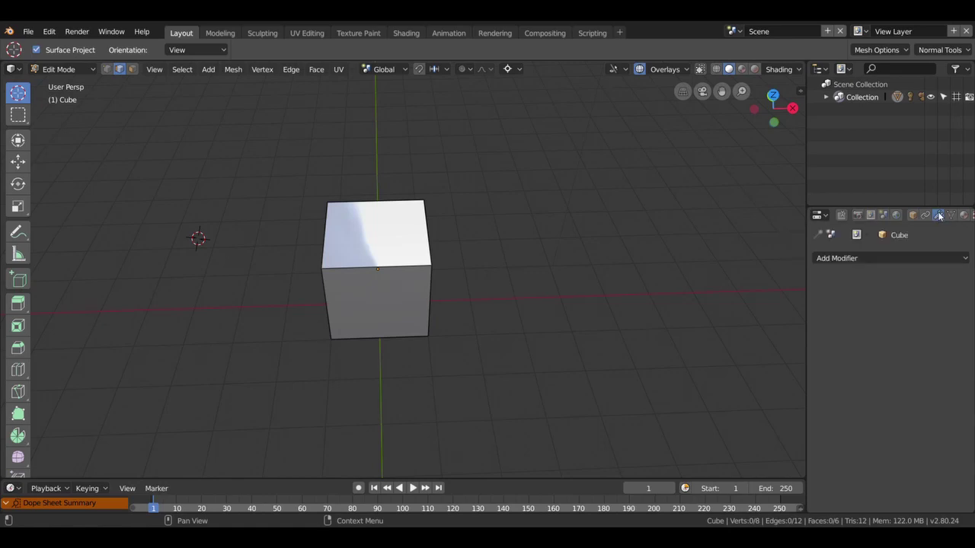
click(837, 259)
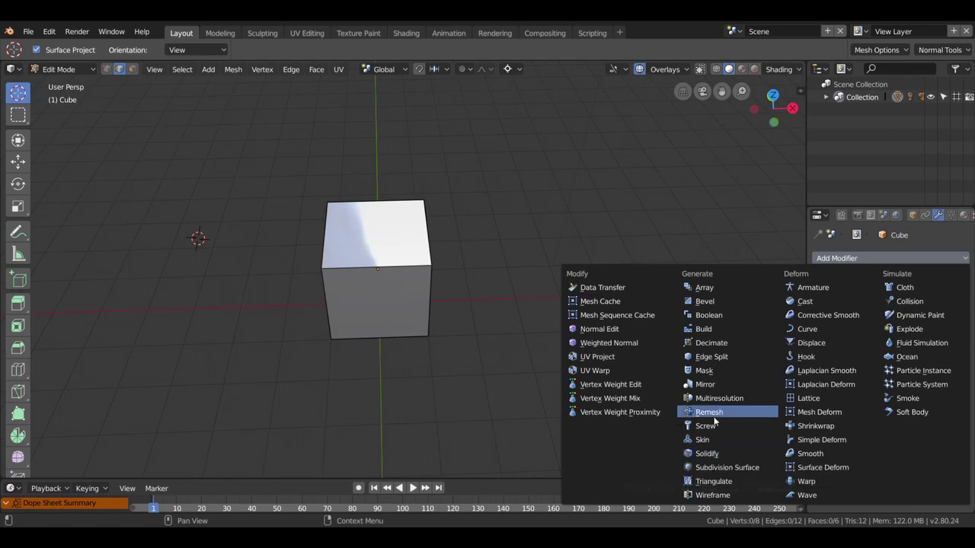
click(716, 468)
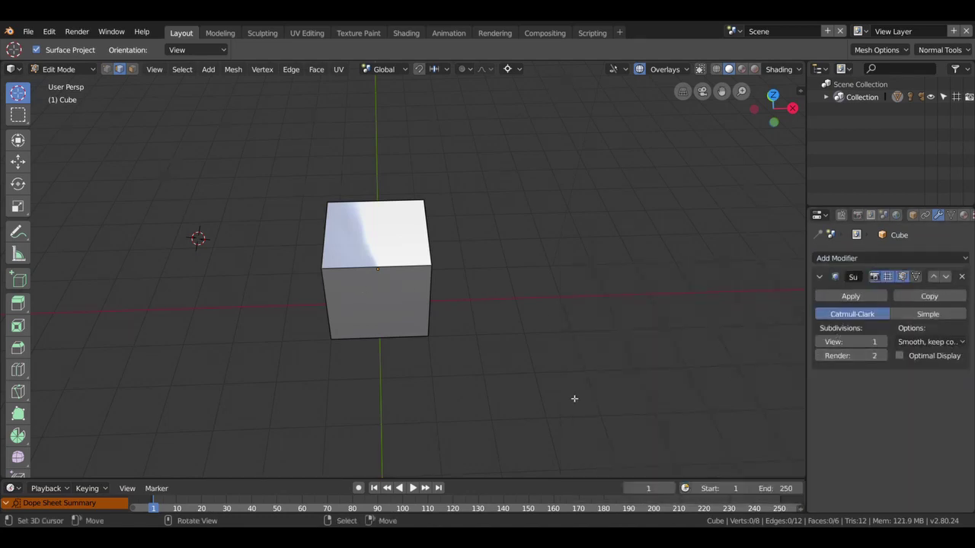
key(Tab)
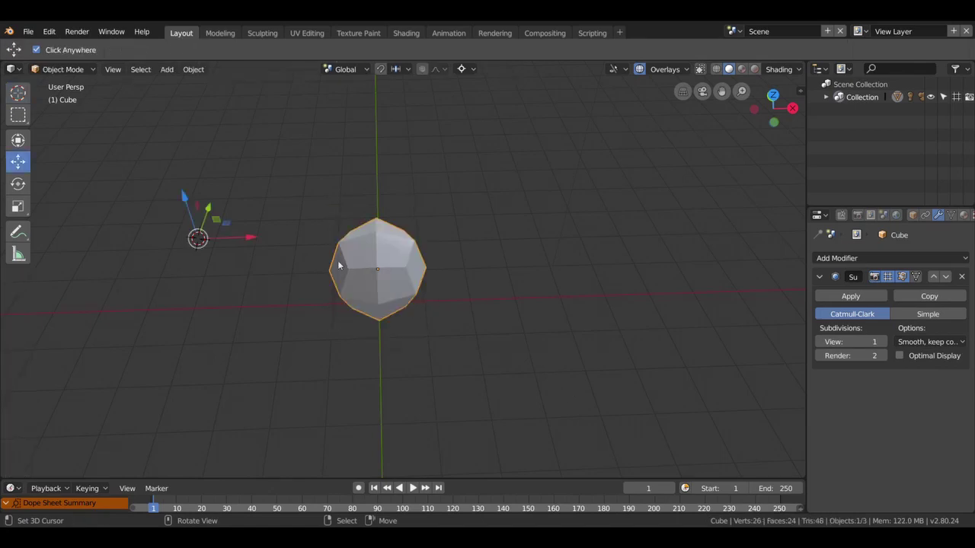
Try viewport subdivision levels 2 and 3, settle on 2, then open the object's context menu.
mouse_move(463, 263)
middle_down()
mouse_move(439, 226)
mouse_move(468, 260)
middle_up()
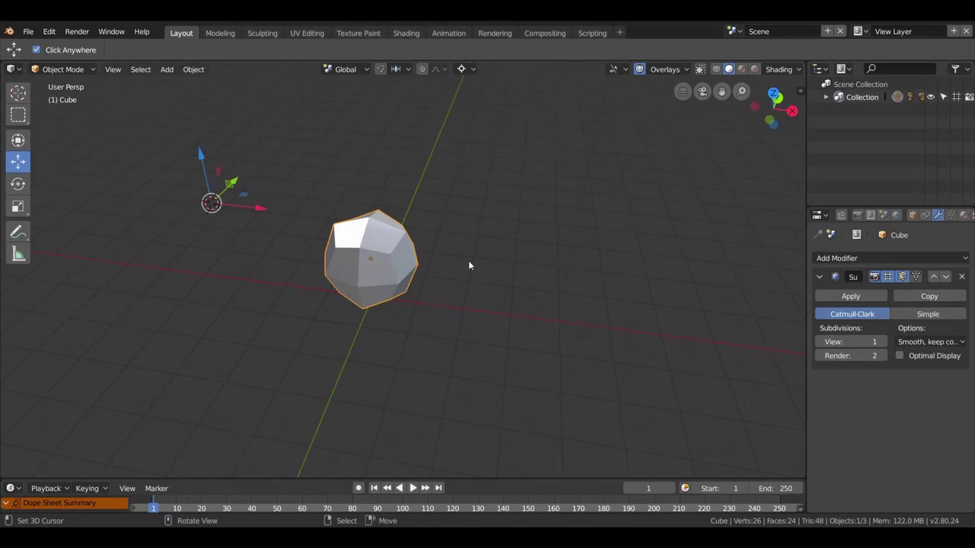
click(883, 342)
mouse_move(457, 306)
middle_down()
mouse_move(454, 333)
mouse_move(589, 355)
mouse_move(637, 261)
mouse_move(528, 223)
mouse_move(438, 286)
mouse_move(526, 305)
middle_up()
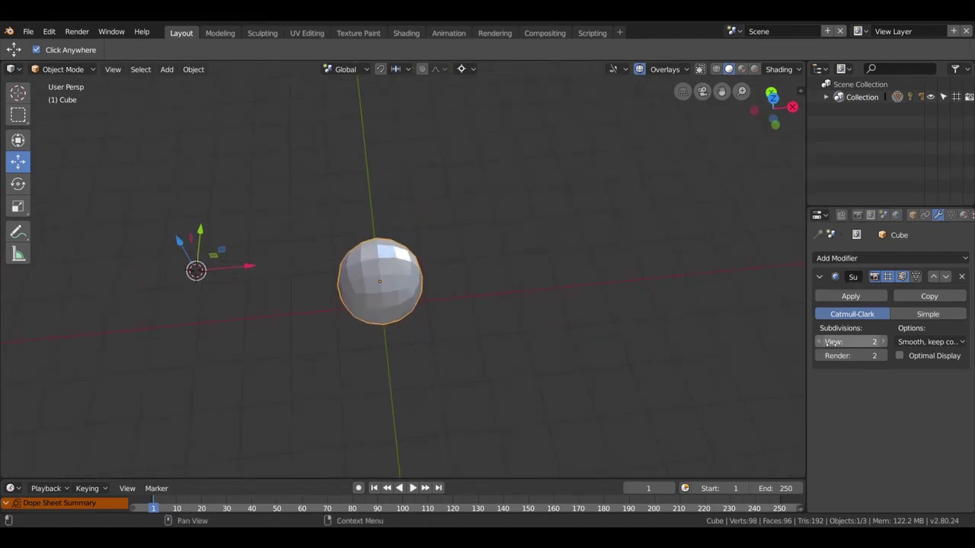
click(882, 342)
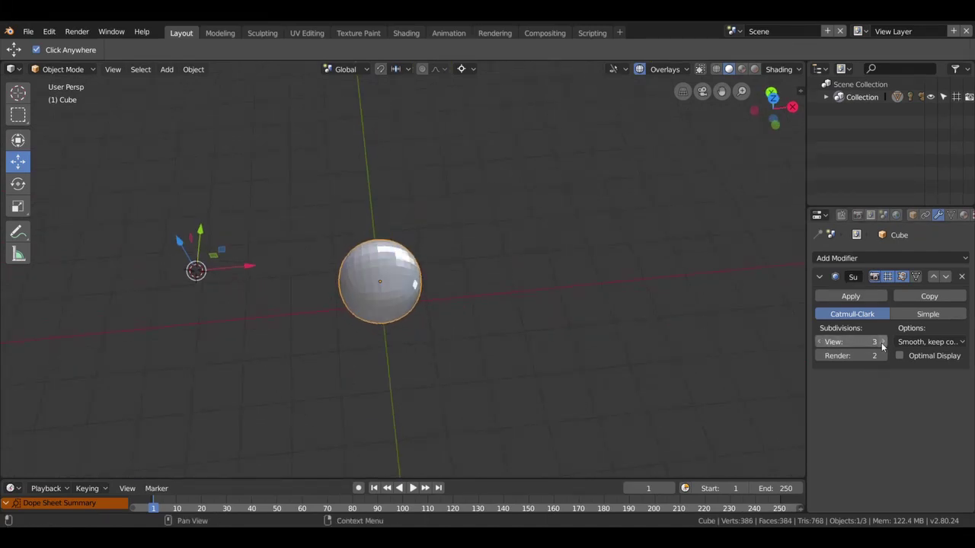
scroll(402, 279, up, 1)
scroll(399, 281, up, 2)
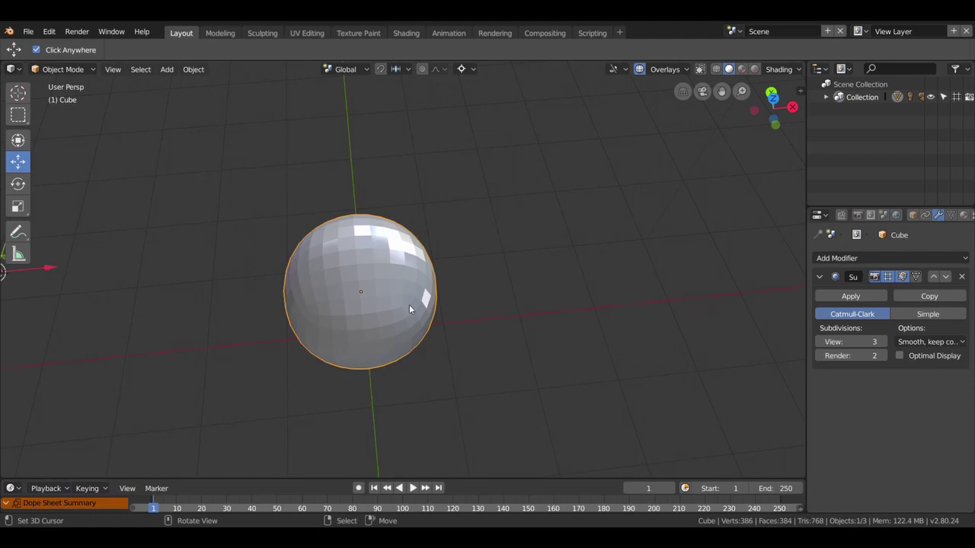
click(820, 342)
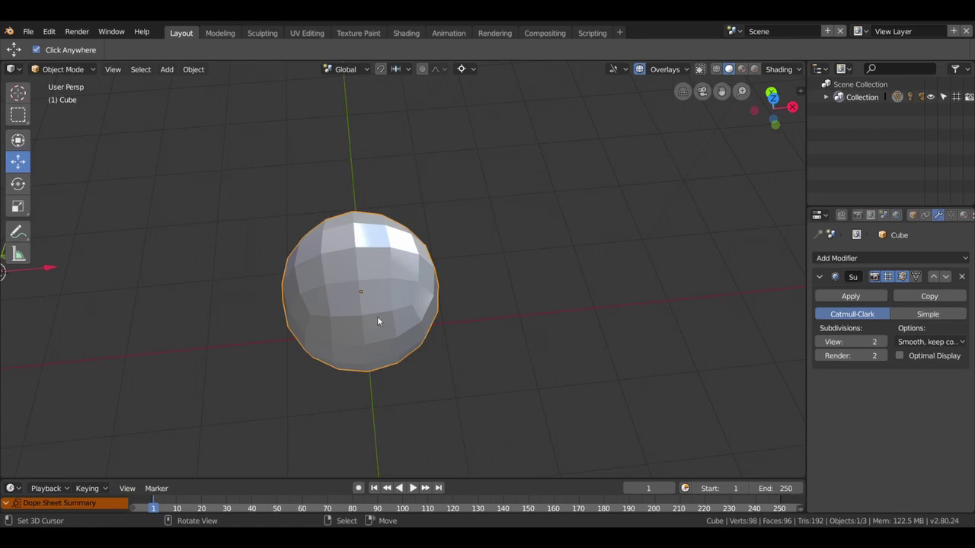
right_click(332, 305)
right_click(362, 286)
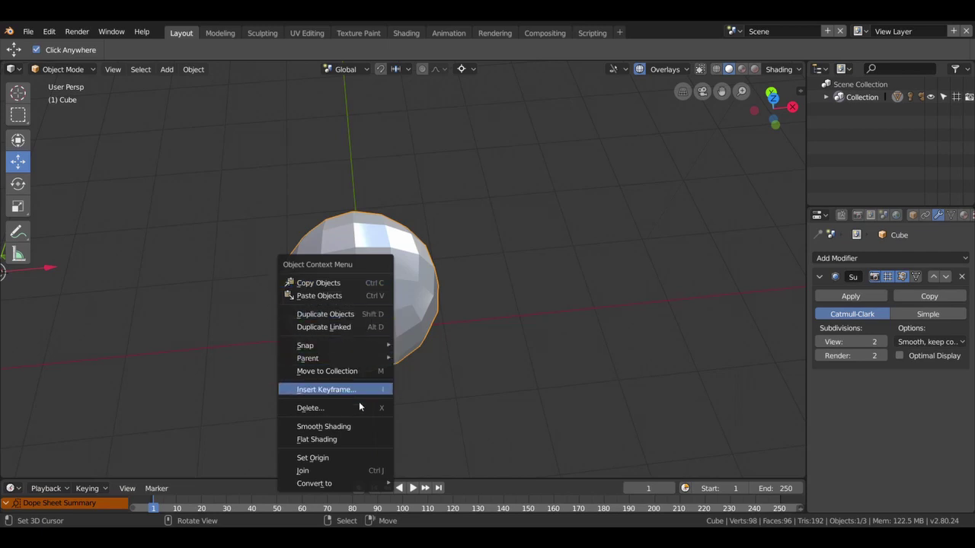
Apply Smooth Shading to the subdivided cube, keeping viewport subdivisions at 2.
click(329, 426)
mouse_move(289, 336)
middle_down()
mouse_move(496, 291)
mouse_move(592, 249)
mouse_move(584, 236)
mouse_move(458, 237)
middle_up()
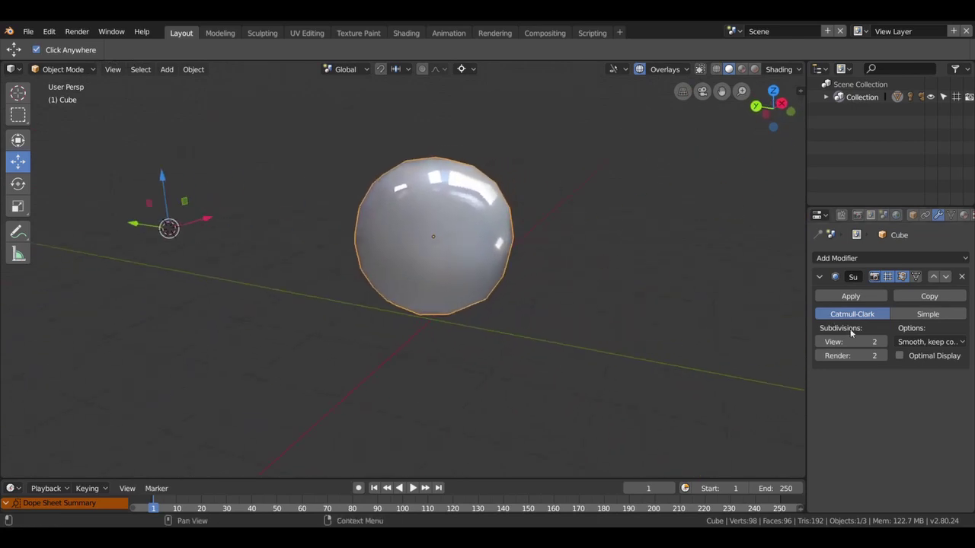
click(883, 342)
mouse_move(751, 315)
middle_down()
mouse_move(624, 302)
mouse_move(566, 368)
mouse_move(418, 253)
mouse_move(462, 207)
mouse_move(544, 279)
mouse_move(544, 308)
middle_up()
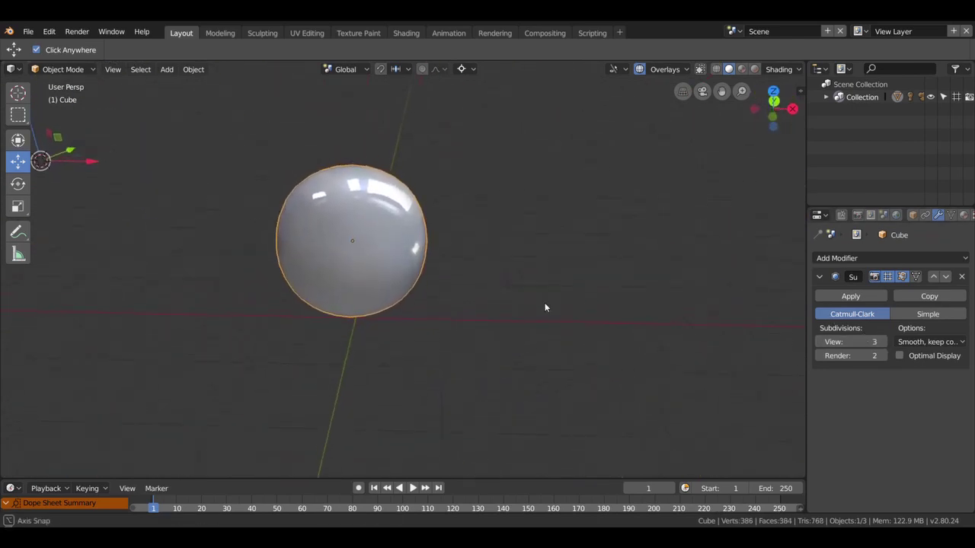
click(821, 342)
scroll(557, 297, up, 1)
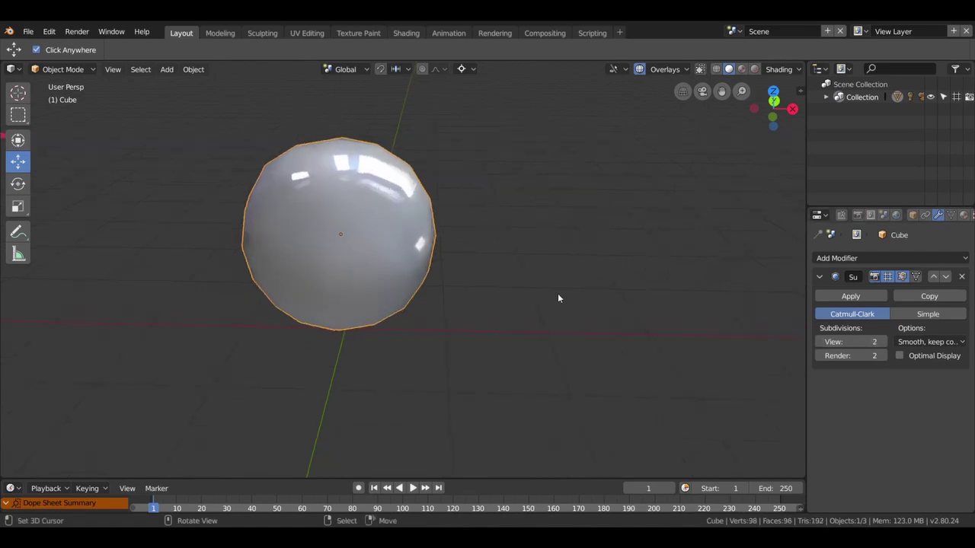
scroll(387, 214, up, 3)
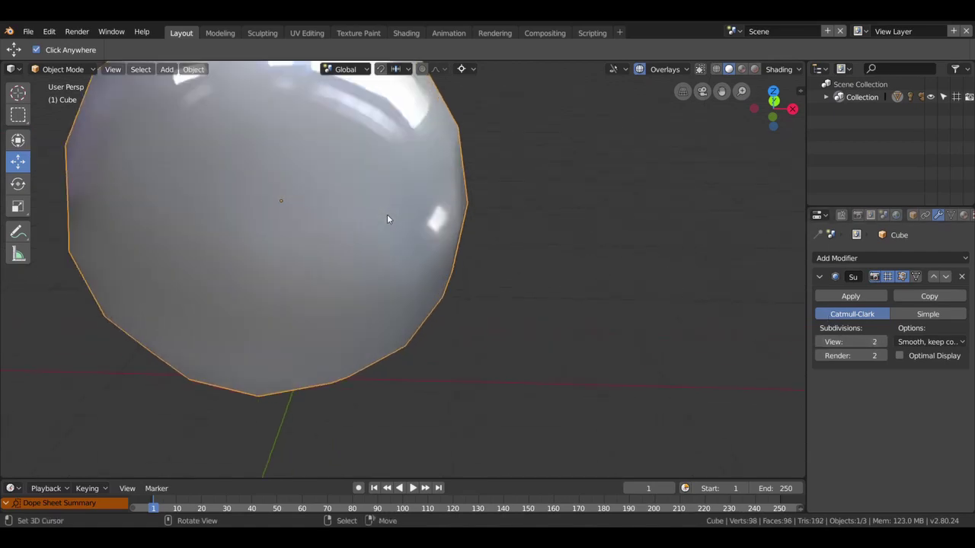
scroll(387, 214, down, 3)
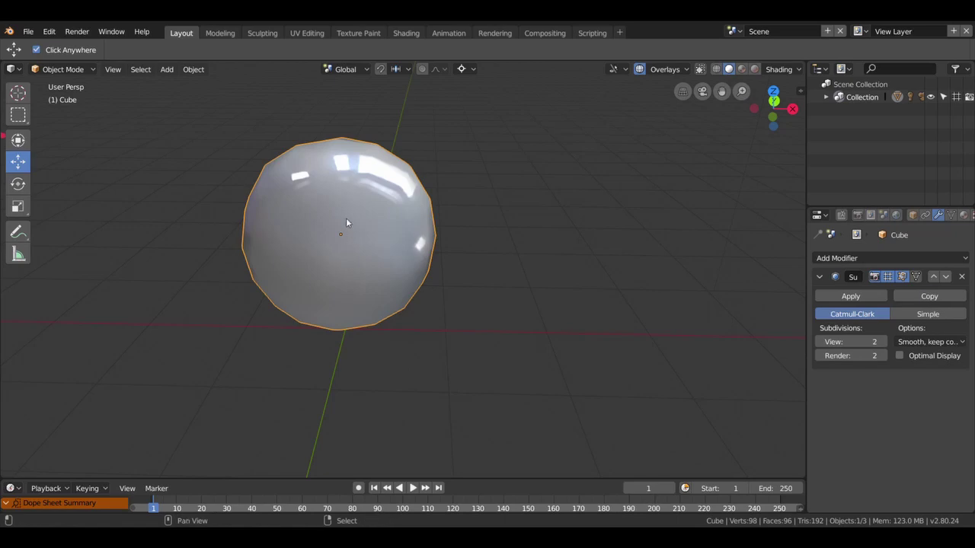
shift+middle_drag(346, 218, 408, 228)
scroll(408, 228, up, 2)
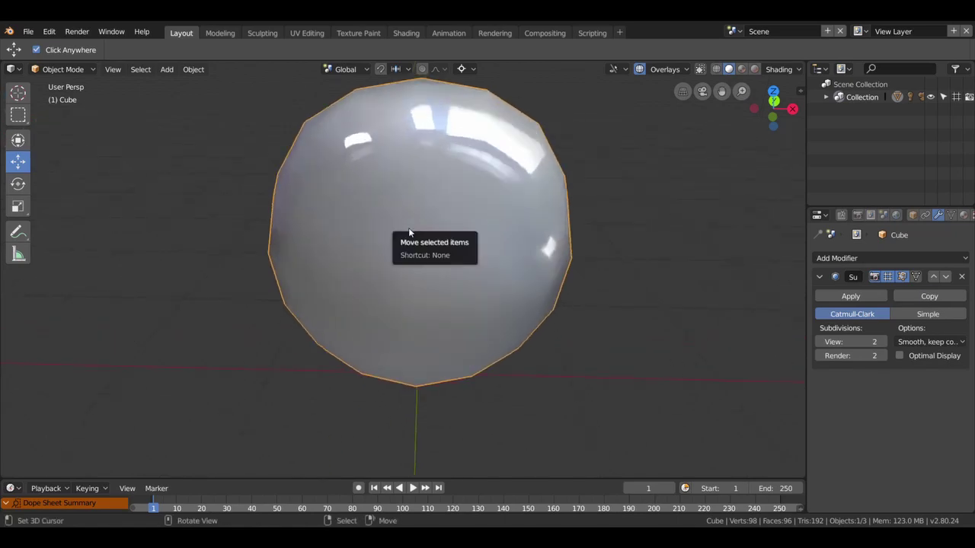
scroll(409, 228, down, 2)
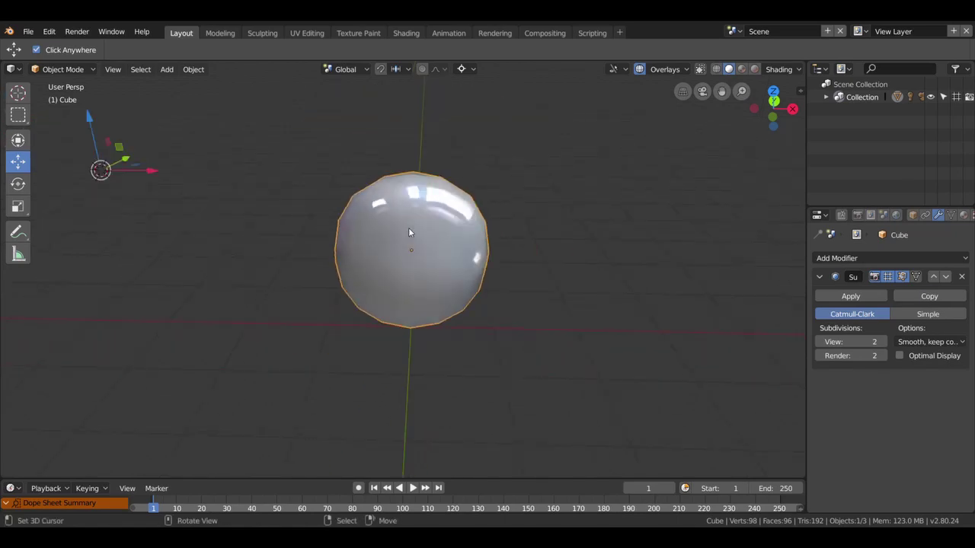
Switch to Edit Mode to show the cube's plain 8-vertex cage.
key(Tab)
scroll(415, 239, down, 2)
mouse_move(415, 240)
middle_down()
mouse_move(362, 180)
mouse_move(415, 268)
mouse_move(406, 236)
middle_up()
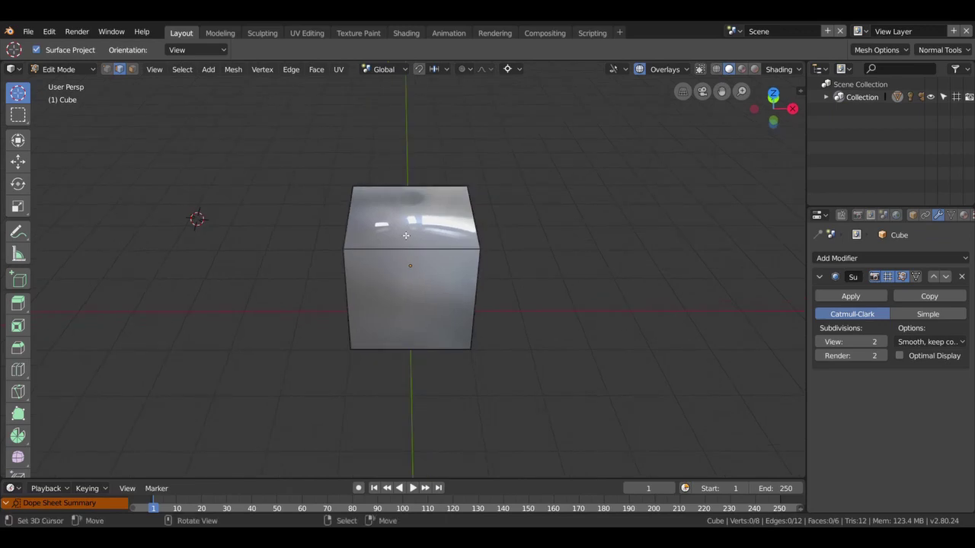
Toggle between Object and Edit Mode to compare the smoothed cube with its cage.
key(Tab)
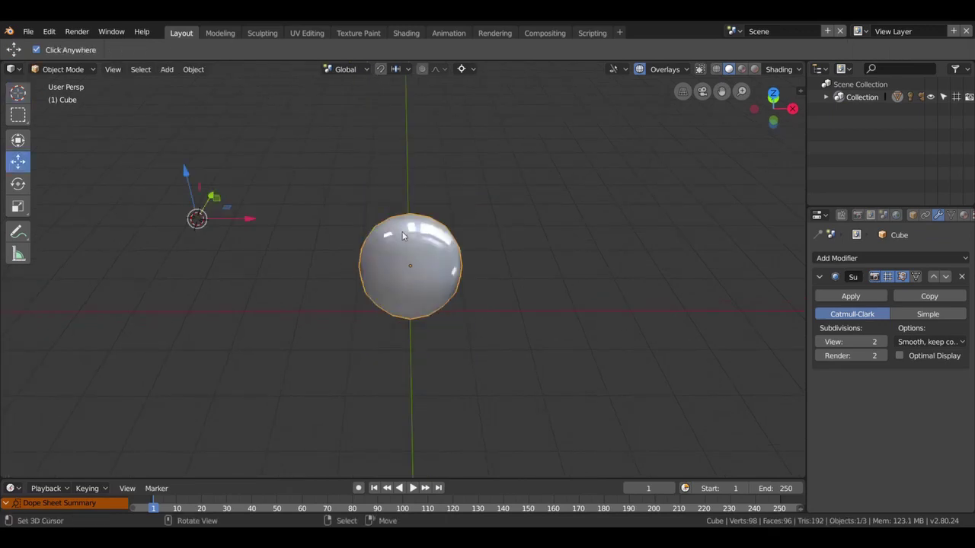
key(Tab)
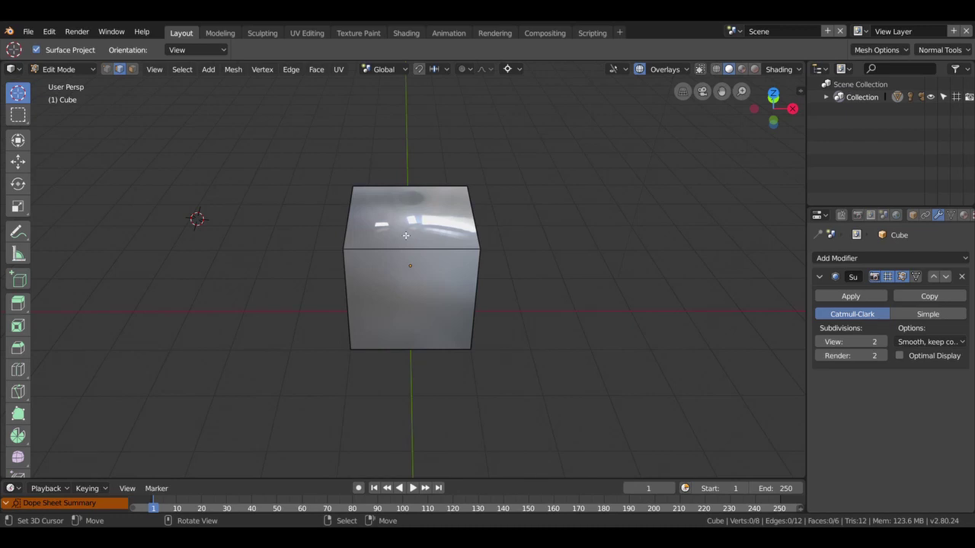
key(Tab)
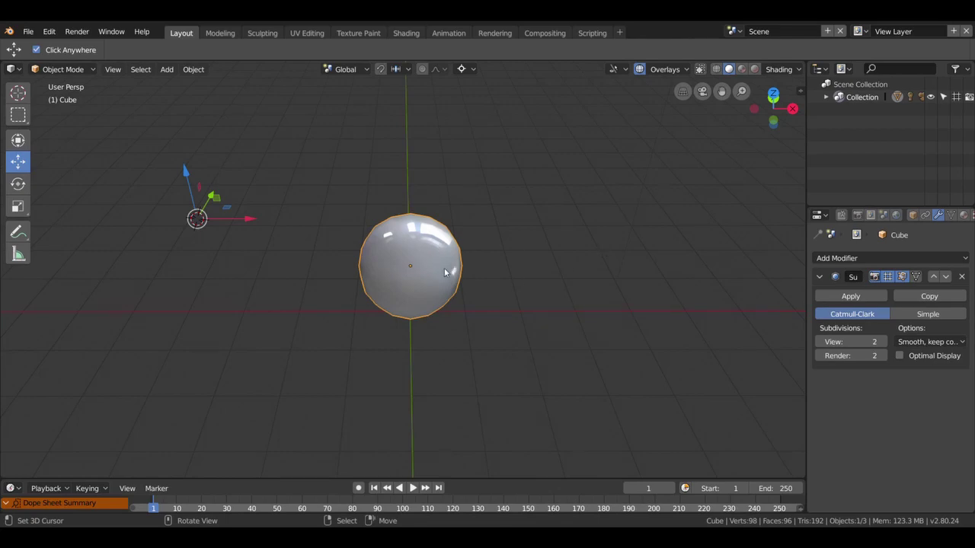
key(Tab)
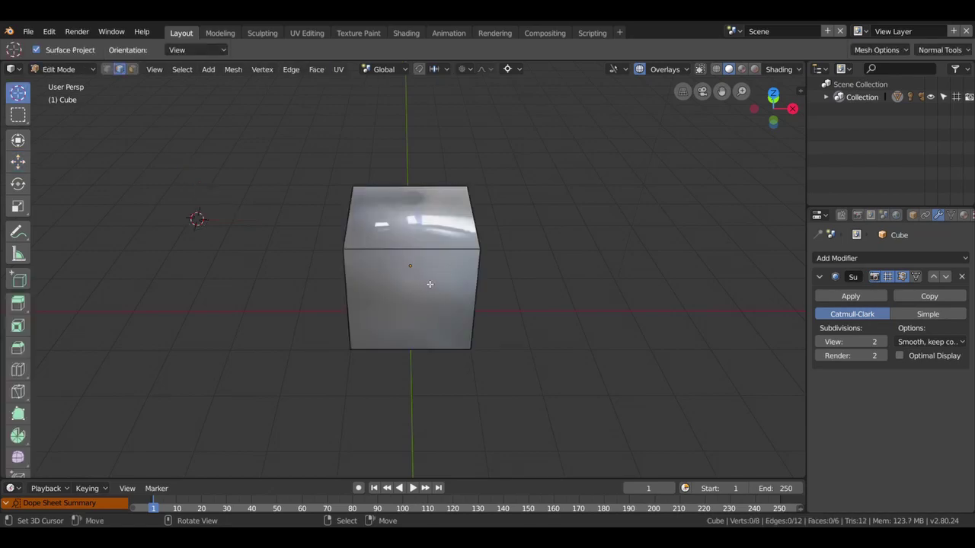
Select the whole cage and subdivide it once, giving a 386-vertex rounded shape.
key(a)
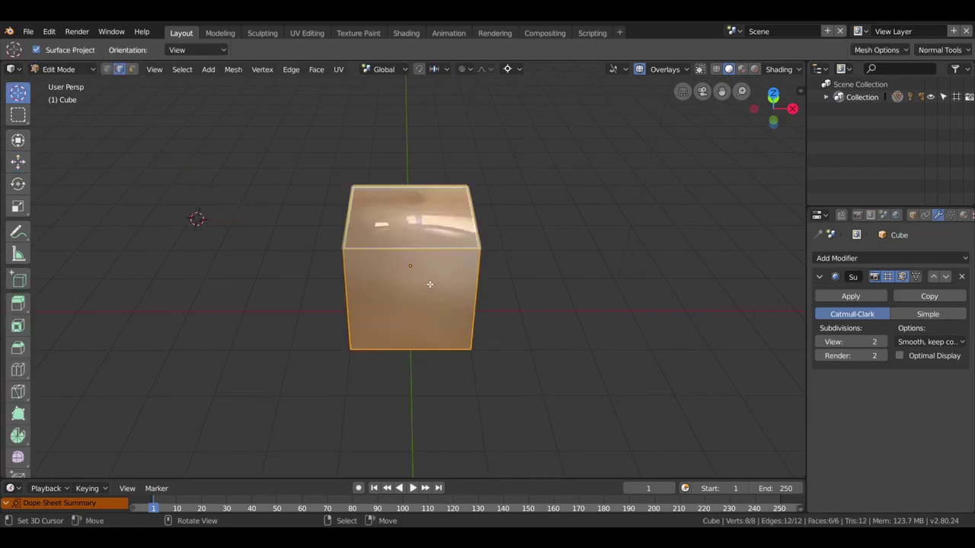
key(w)
click(423, 282)
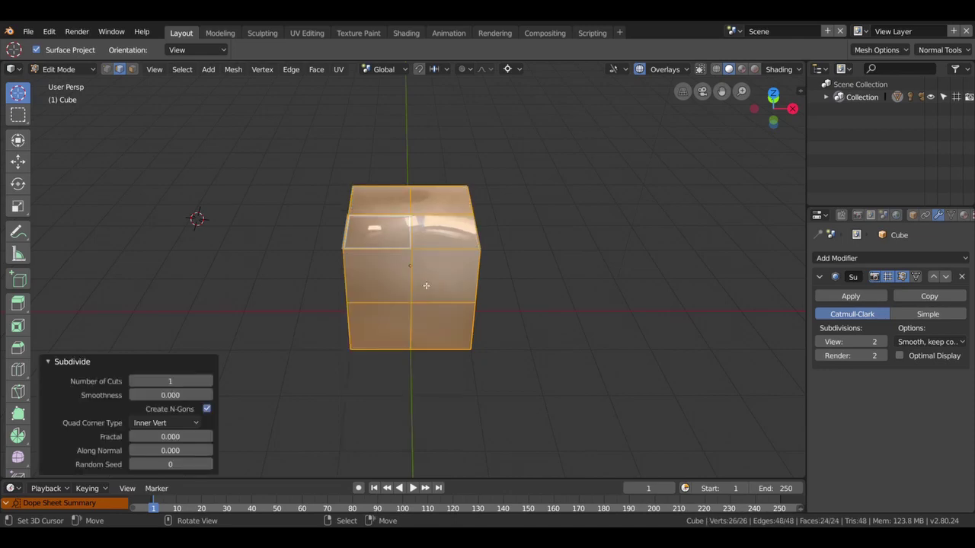
key(Tab)
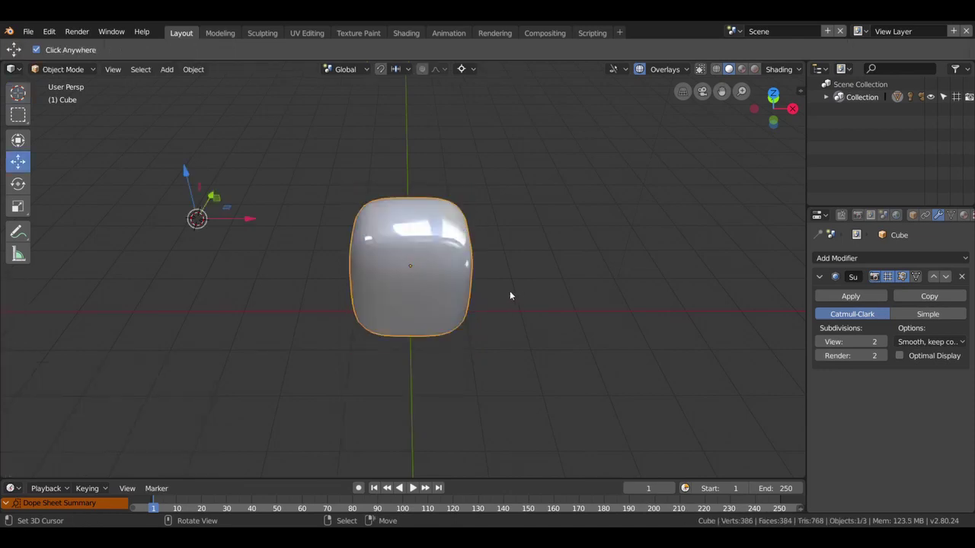
mouse_move(509, 297)
middle_down()
mouse_move(447, 298)
mouse_move(570, 250)
mouse_move(365, 197)
mouse_move(284, 241)
mouse_move(345, 294)
mouse_move(362, 290)
middle_up()
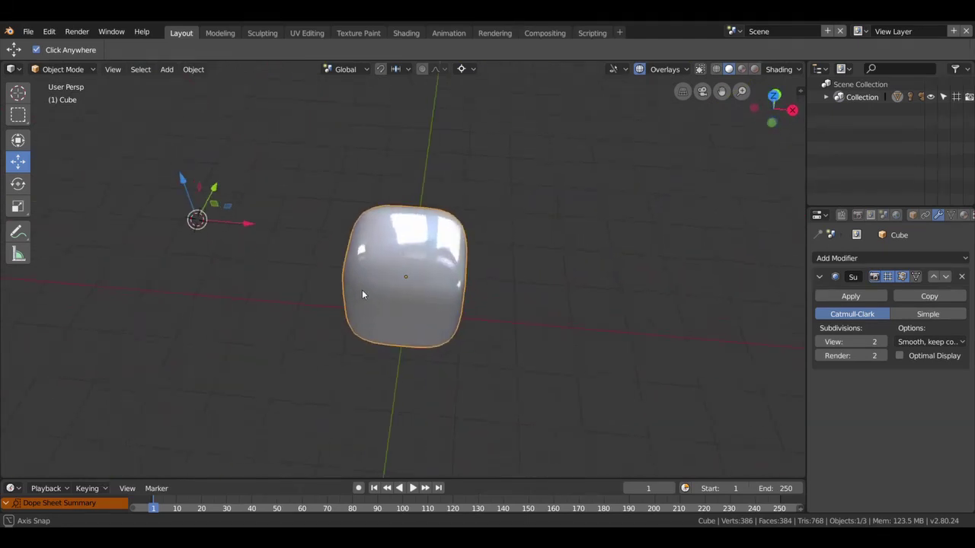
Switch to Top Ortho view and sketch an annotation rectangle beside the cube.
key(KP_7)
shift+middle_drag(537, 282, 289, 227)
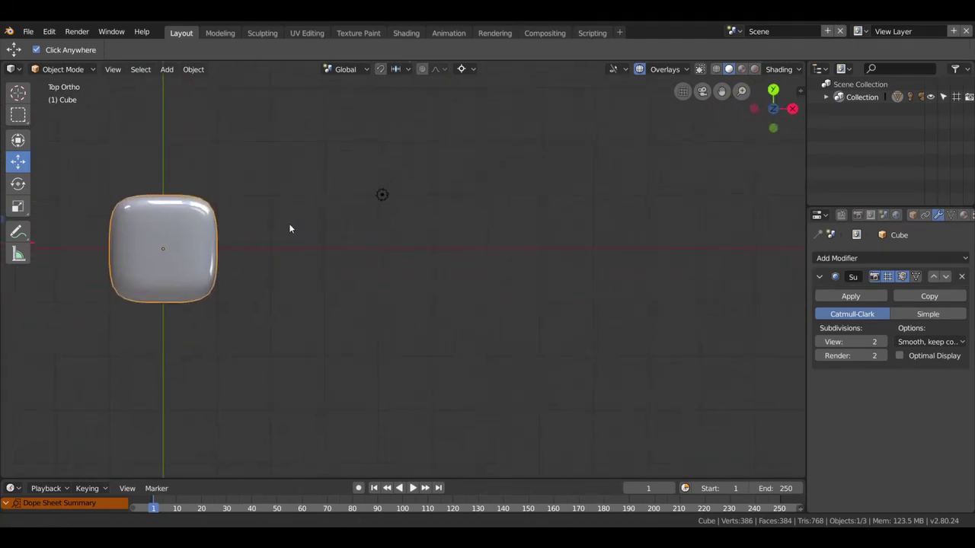
click(15, 235)
mouse_move(326, 197)
mouse_down()
mouse_move(348, 194)
mouse_move(326, 192)
mouse_move(375, 315)
mouse_up()
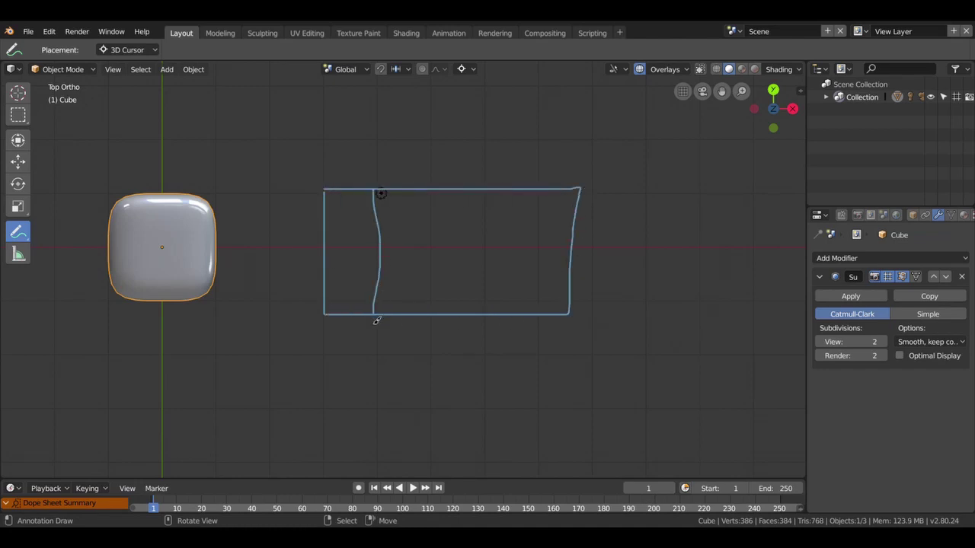
Divide the sketch into a 4-by-2 grid with three vertical lines and one horizontal line.
drag(434, 192, 438, 308)
drag(495, 194, 494, 318)
drag(541, 196, 537, 315)
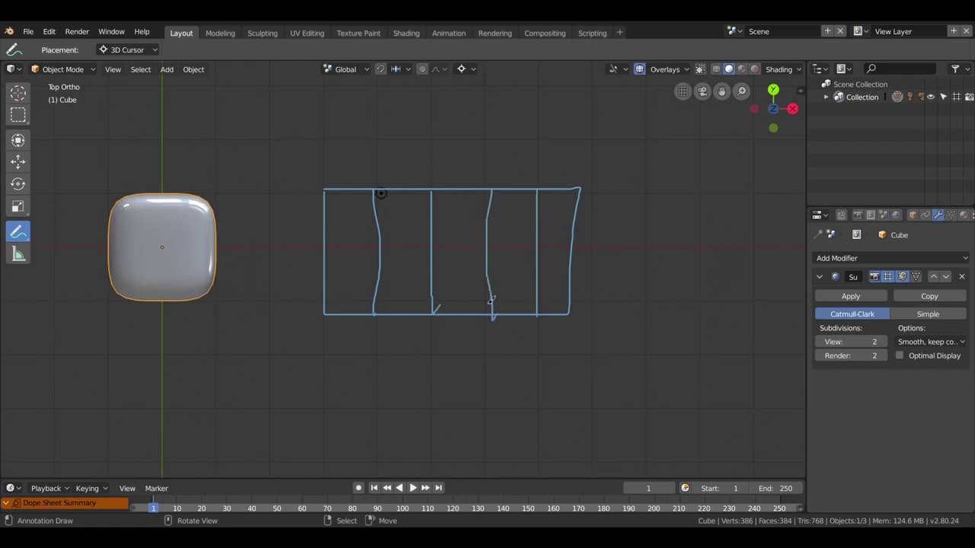
drag(323, 250, 571, 250)
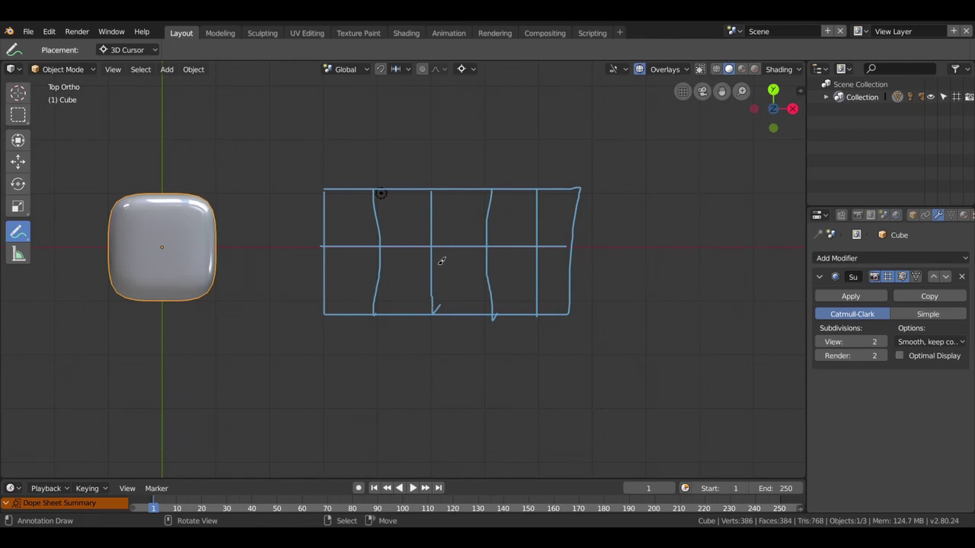
click(63, 70)
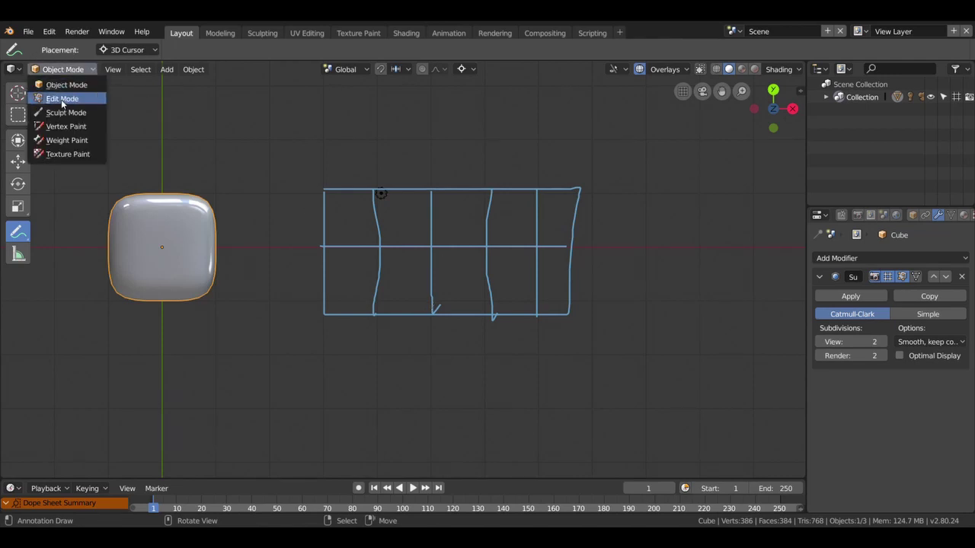
In Edit Mode, annotate circled corner points and rounded-corner curves on the grid sketch.
click(61, 99)
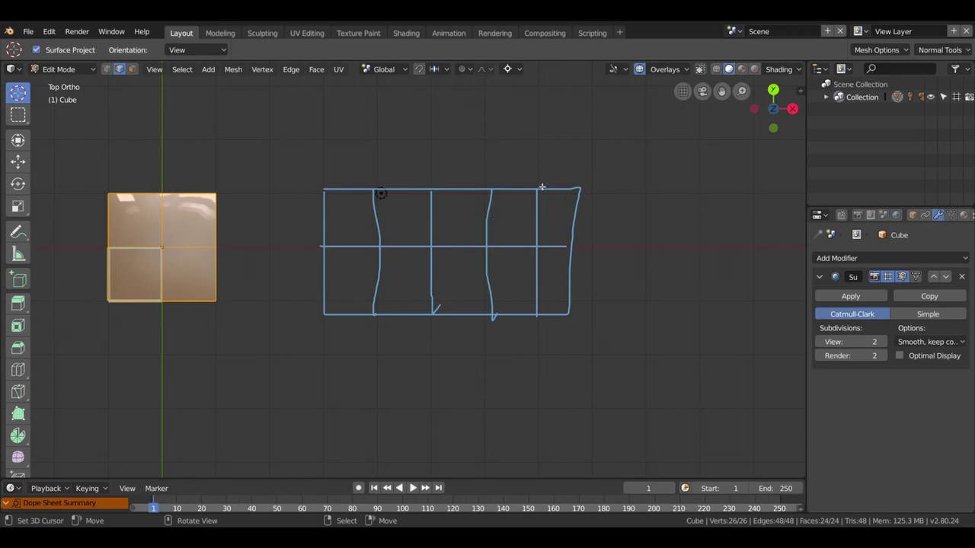
drag(550, 185, 528, 194)
click(18, 231)
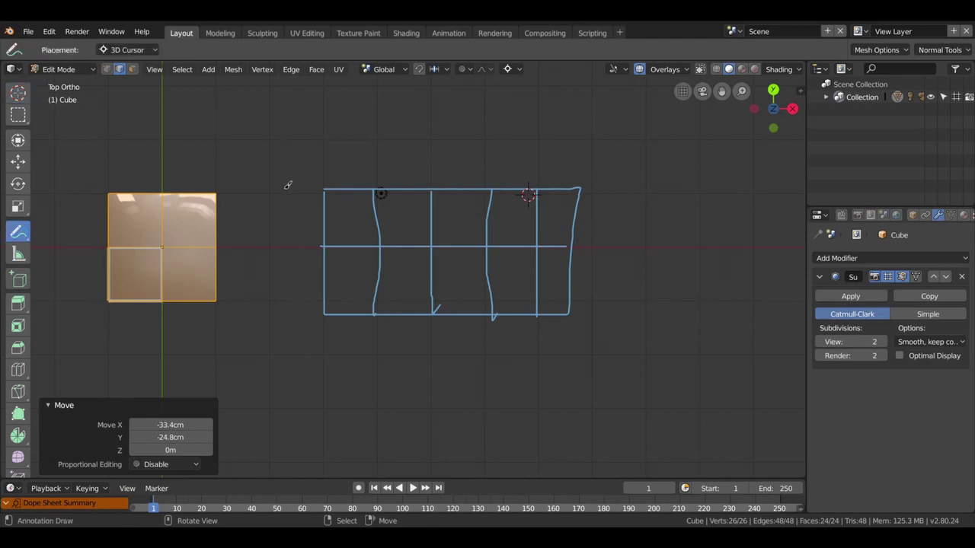
drag(541, 180, 544, 179)
mouse_move(572, 240)
mouse_down()
mouse_move(579, 260)
mouse_move(573, 238)
mouse_up()
drag(535, 195, 575, 251)
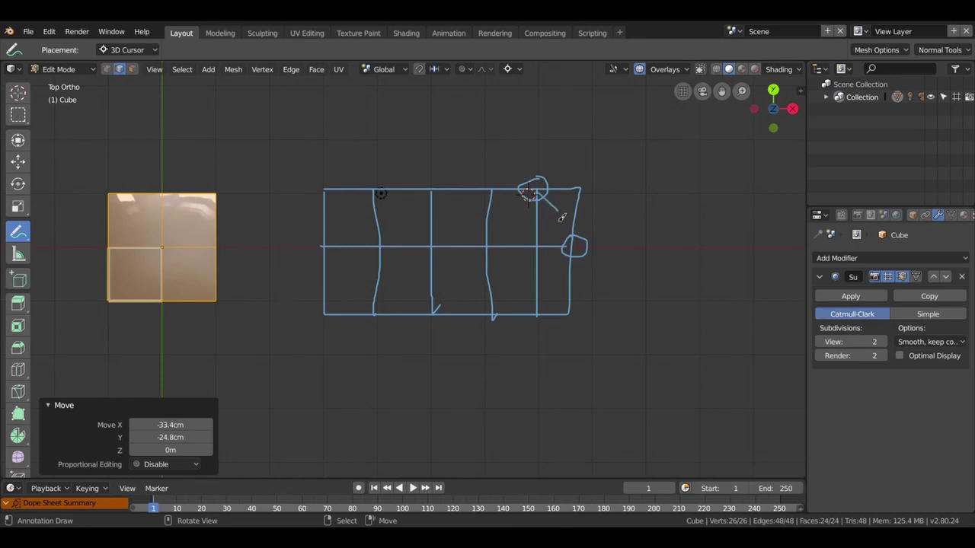
mouse_move(536, 195)
mouse_down()
mouse_move(571, 228)
mouse_move(550, 204)
mouse_up()
mouse_move(542, 200)
mouse_down()
mouse_move(572, 258)
mouse_move(538, 202)
mouse_up()
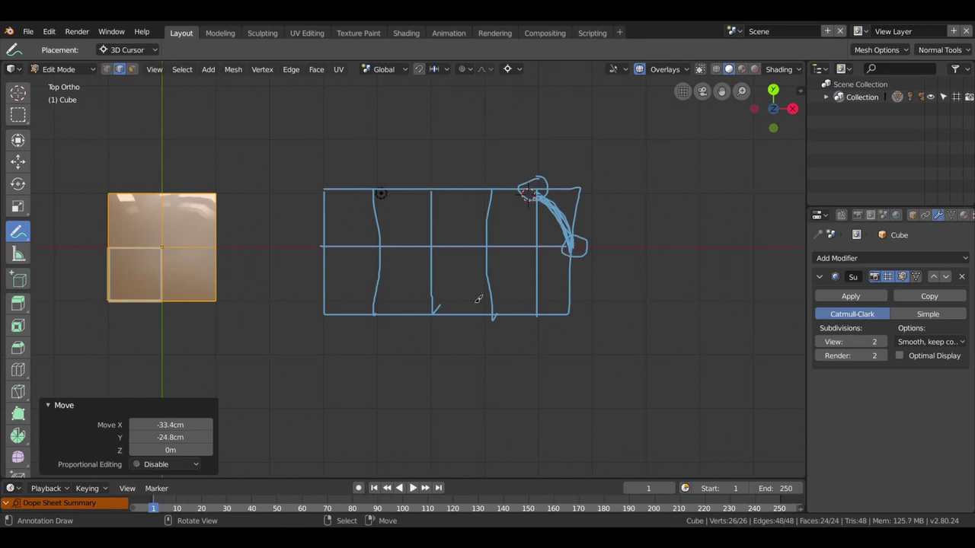
drag(374, 314, 381, 195)
mouse_move(544, 318)
mouse_down()
mouse_move(566, 286)
mouse_move(537, 316)
mouse_up()
Erase all annotation strokes with the Annotate Eraser and start a new rectangle.
key(Tab)
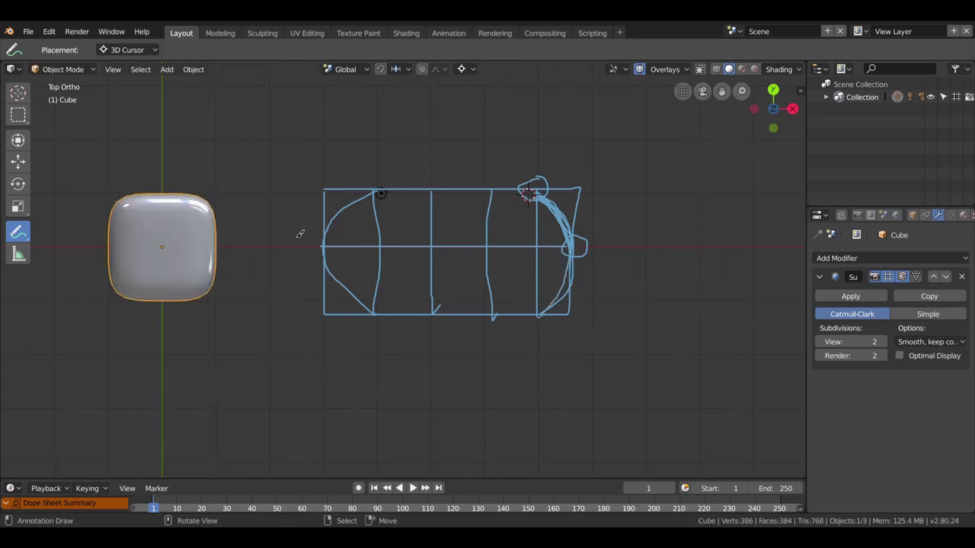
drag(192, 193, 210, 205)
drag(24, 233, 76, 313)
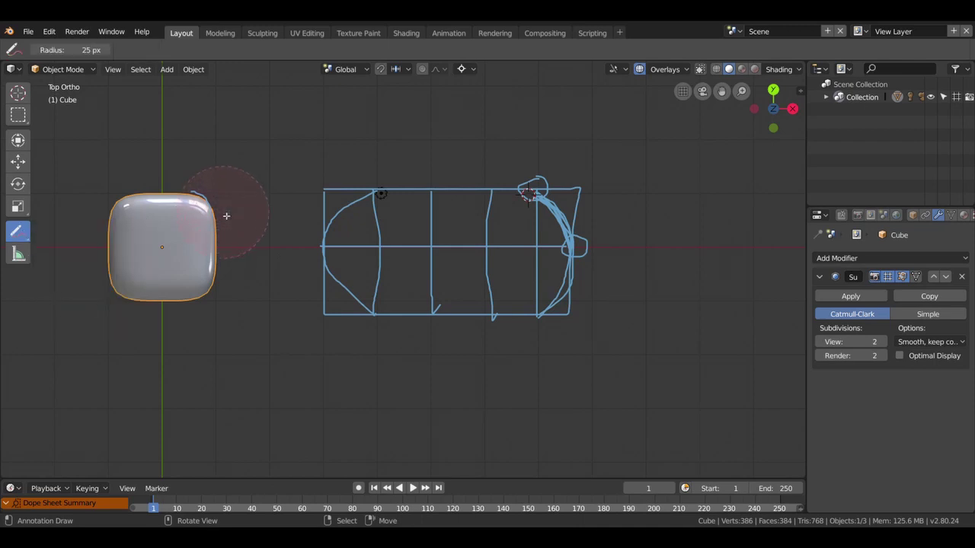
mouse_move(290, 174)
mouse_down()
mouse_move(525, 191)
mouse_move(407, 322)
mouse_move(298, 279)
mouse_up()
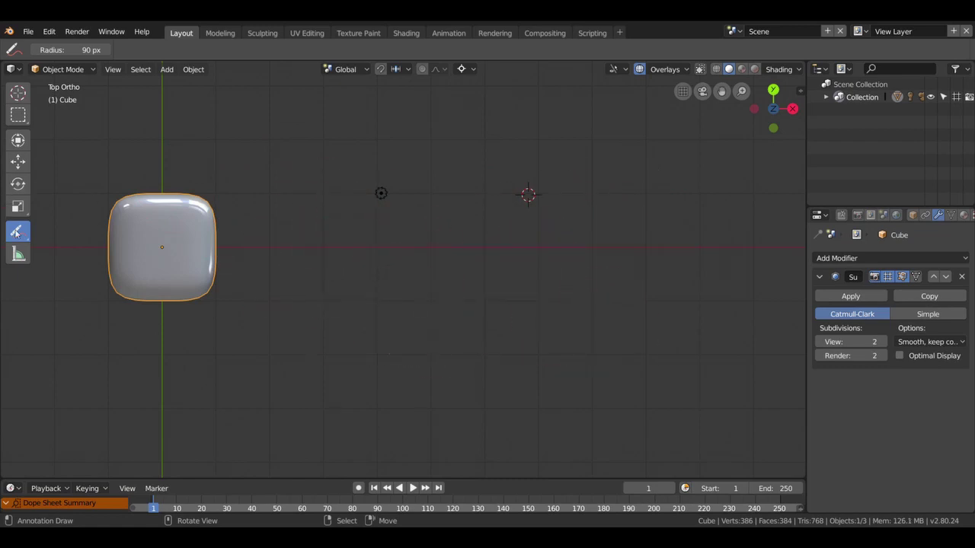
drag(19, 239, 56, 235)
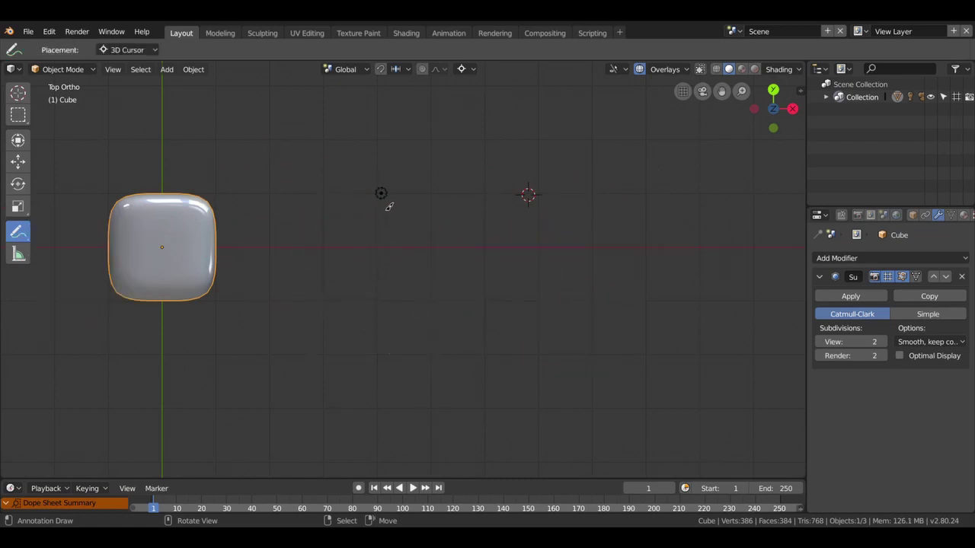
mouse_move(381, 194)
mouse_down()
mouse_move(388, 308)
mouse_move(527, 298)
mouse_move(541, 251)
mouse_move(539, 195)
mouse_move(381, 193)
mouse_move(432, 303)
mouse_up()
Divide the new rectangle with one vertical and one horizontal line.
drag(485, 195, 487, 304)
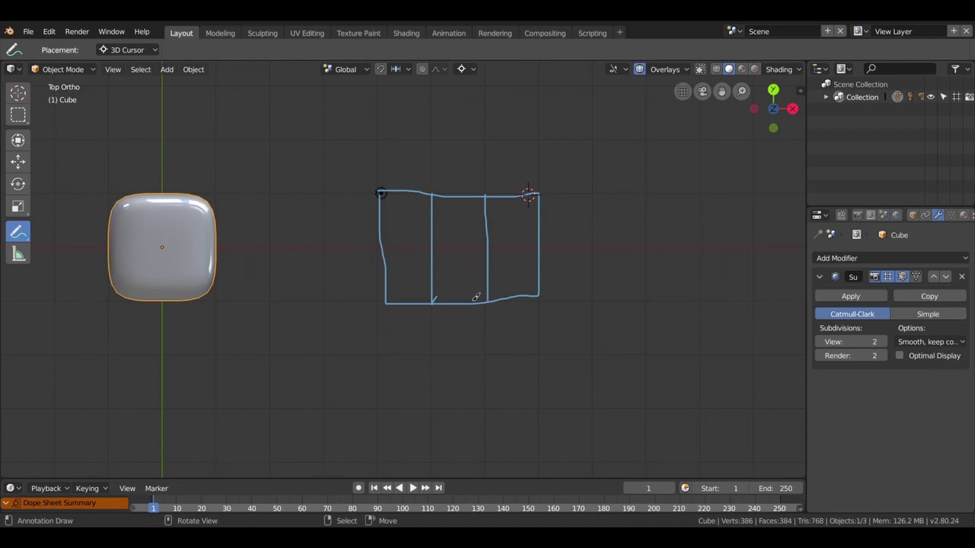
drag(381, 250, 537, 249)
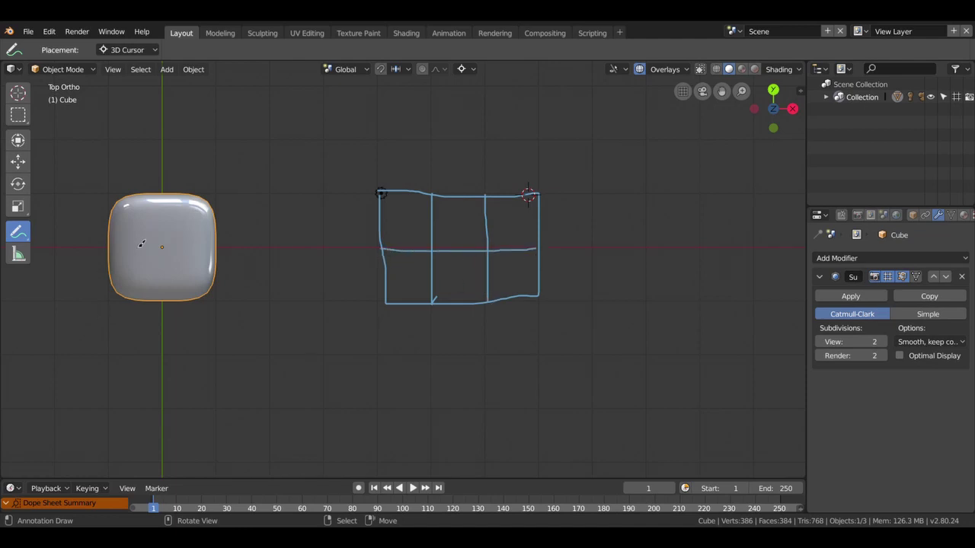
scroll(453, 215, up, 2)
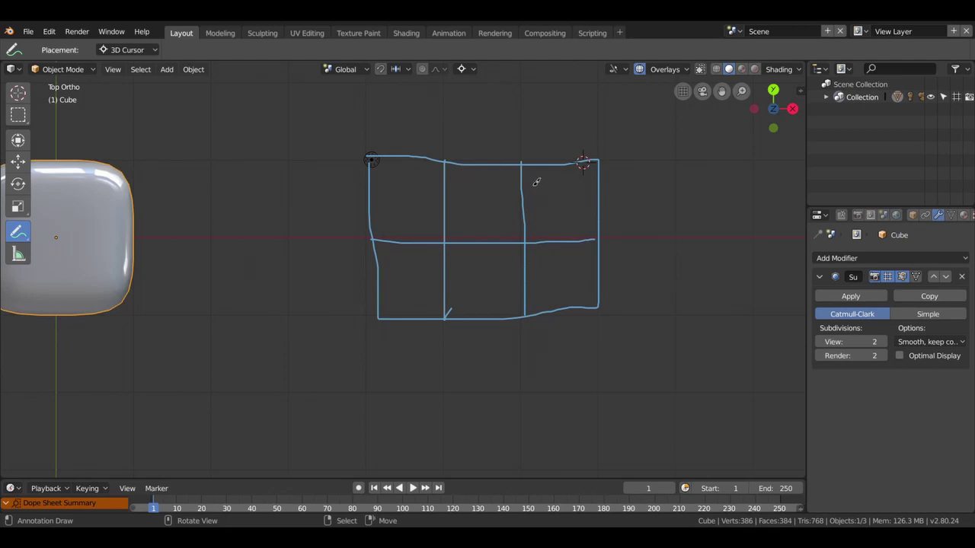
Draw support lines hugging the sketch's top and right edges.
mouse_move(366, 168)
mouse_down()
mouse_move(610, 170)
mouse_move(598, 317)
mouse_up()
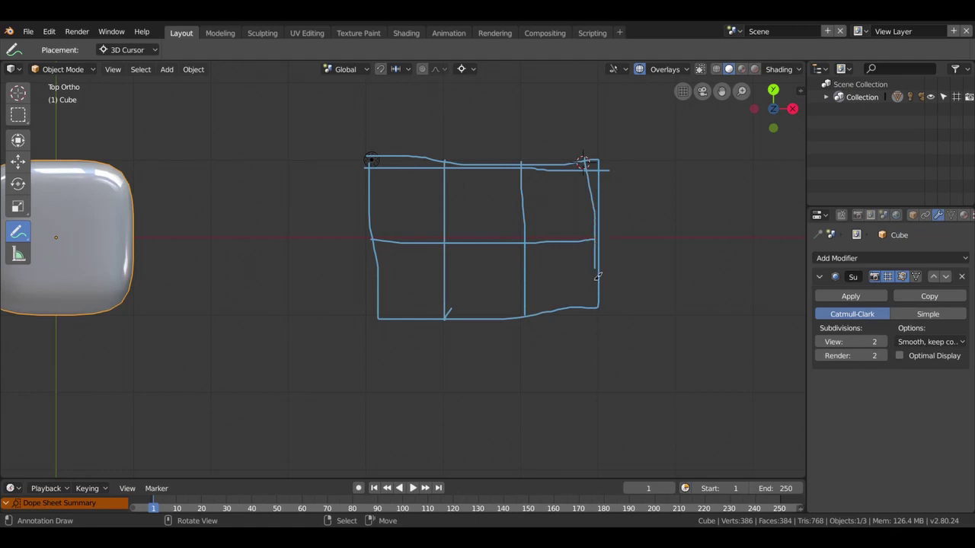
drag(589, 149, 591, 325)
drag(347, 173, 609, 171)
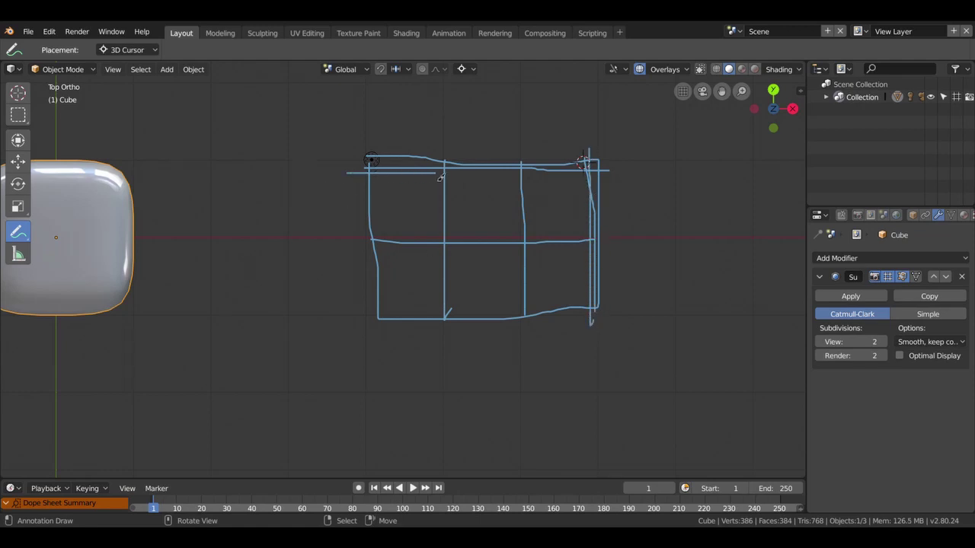
Zoom in and draw rounded-corner curves at the top-right, bottom-left and top-left corners.
scroll(615, 184, up, 2)
scroll(429, 251, up, 2)
scroll(518, 228, up, 2)
scroll(435, 236, up, 2)
scroll(438, 240, up, 2)
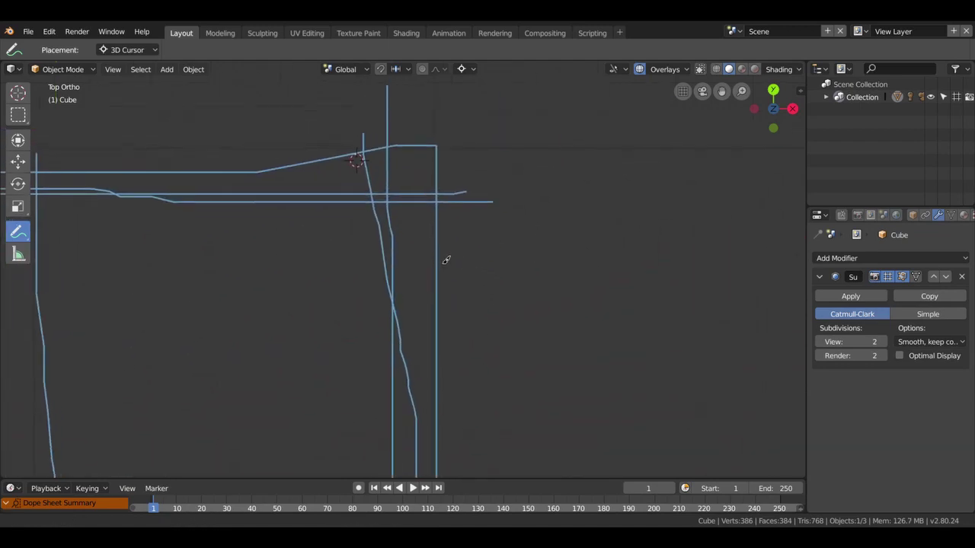
scroll(441, 235, up, 2)
mouse_move(438, 174)
mouse_down()
mouse_move(460, 197)
mouse_move(456, 177)
mouse_up()
mouse_move(389, 116)
mouse_down()
mouse_move(438, 159)
mouse_move(450, 190)
mouse_up()
drag(433, 145, 393, 133)
ctrl+scroll(409, 240, up, 3)
ctrl+scroll(381, 213, up, 2)
ctrl+scroll(357, 186, up, 3)
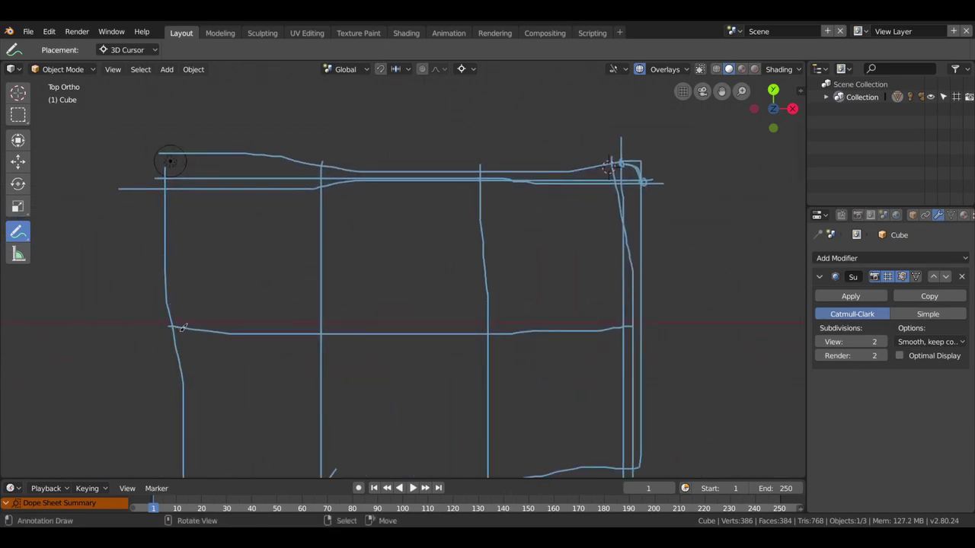
scroll(228, 263, down, 3)
mouse_move(276, 303)
mouse_down()
mouse_move(309, 379)
mouse_move(362, 401)
mouse_up()
drag(266, 216, 294, 200)
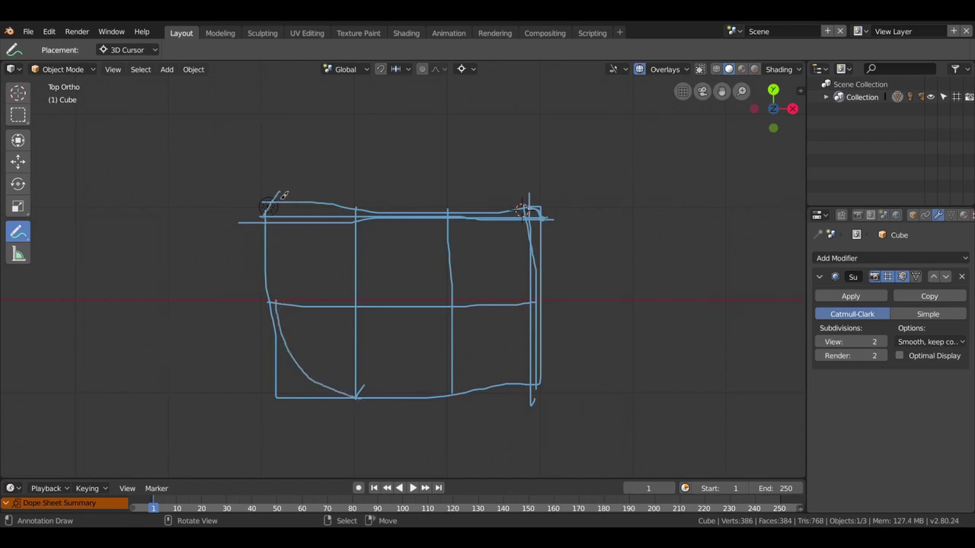
Zoom back out to the cube and enter Edit Mode on its 26-vertex cage.
shift+middle_drag(280, 201, 487, 217)
scroll(488, 216, down, 2)
ctrl+scroll(486, 199, left, 3)
scroll(495, 204, up, 1)
scroll(524, 217, up, 1)
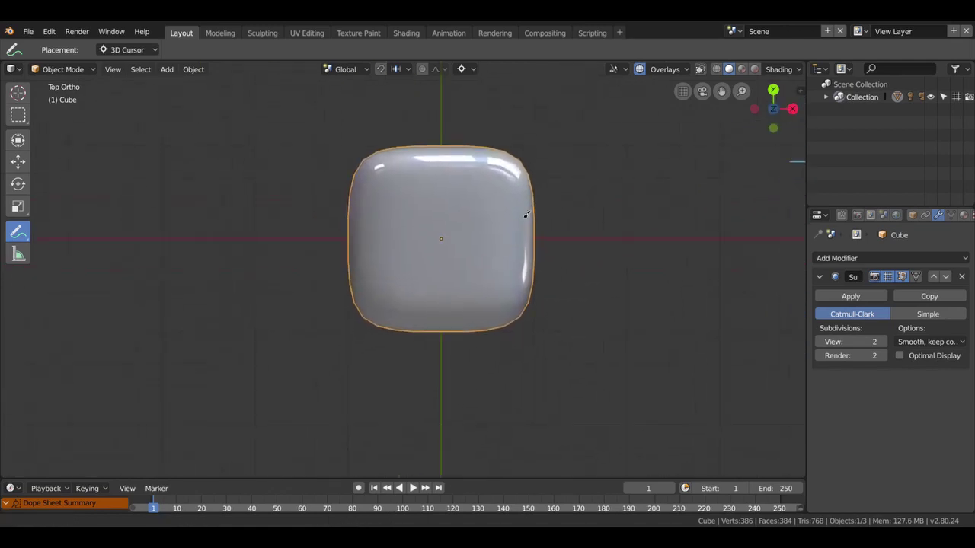
scroll(524, 218, up, 2)
key(Tab)
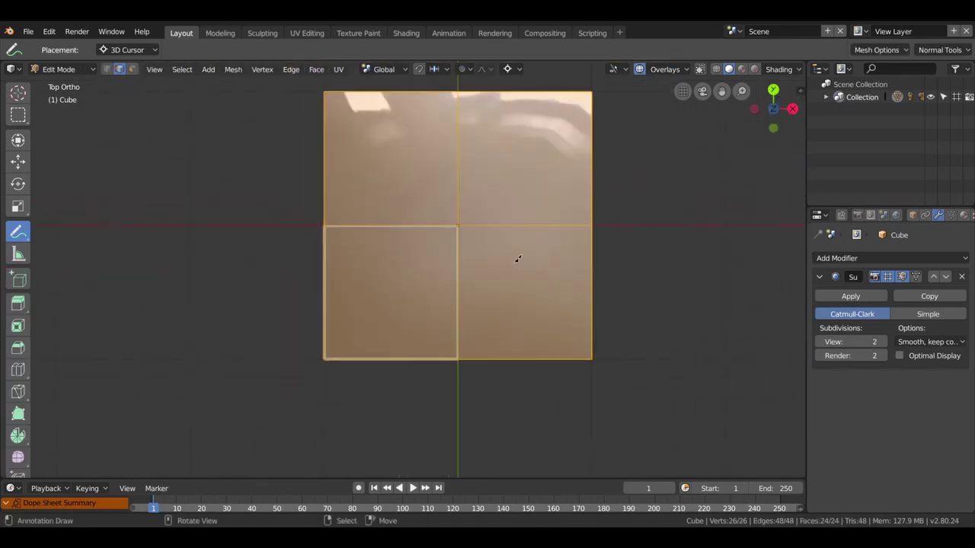
Add loop cuts slid close to the cube's right and left edges.
key(ctrl+r)
click(547, 225)
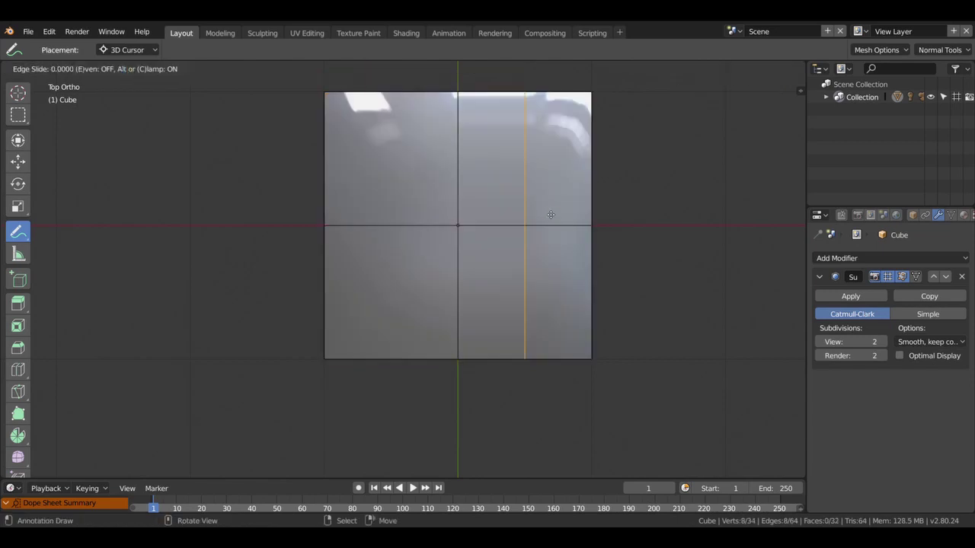
click(607, 217)
key(ctrl+r)
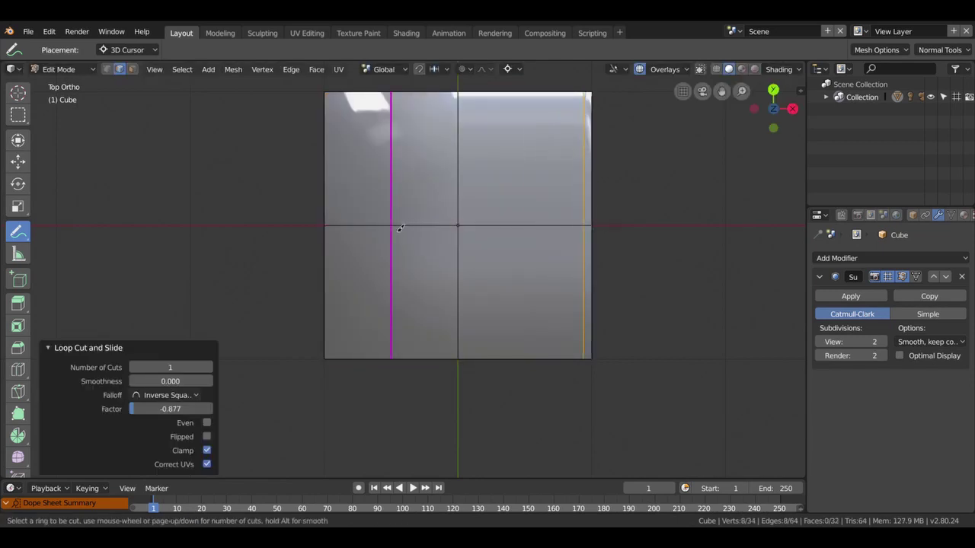
click(396, 226)
click(336, 228)
Add horizontal loop cuts slid close to the top and bottom edges.
key(ctrl+r)
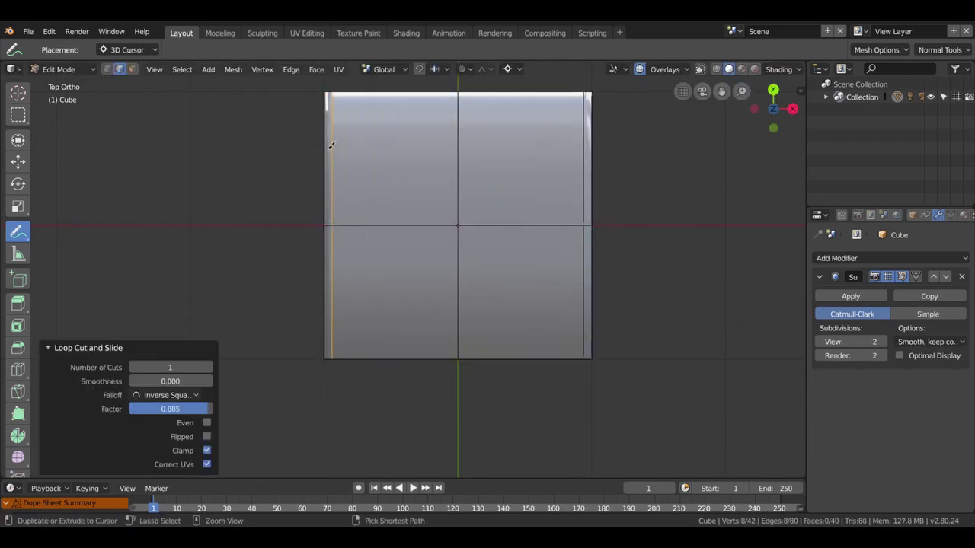
click(331, 144)
right_click(332, 144)
click(332, 144)
click(332, 131)
key(ctrl+r)
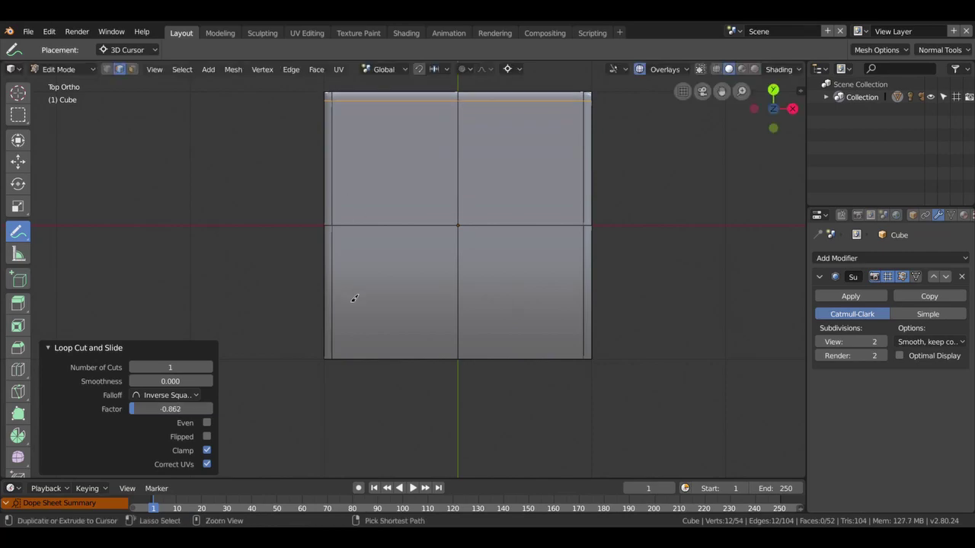
click(354, 302)
click(357, 358)
Add a support loop just under the top edge, then view the tight-cornered cube in Object Mode.
mouse_move(542, 307)
middle_down()
mouse_move(494, 225)
mouse_move(427, 237)
middle_up()
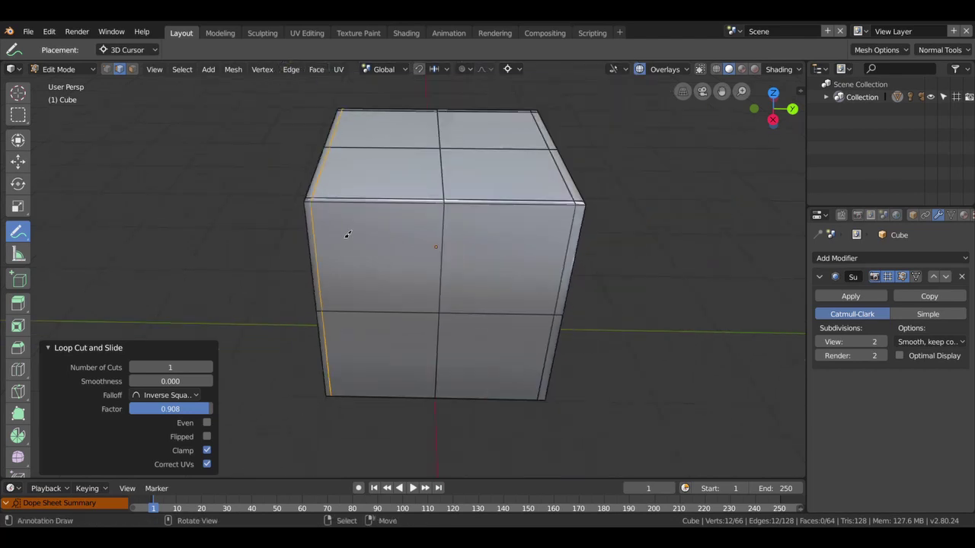
middle_drag(346, 235, 350, 263)
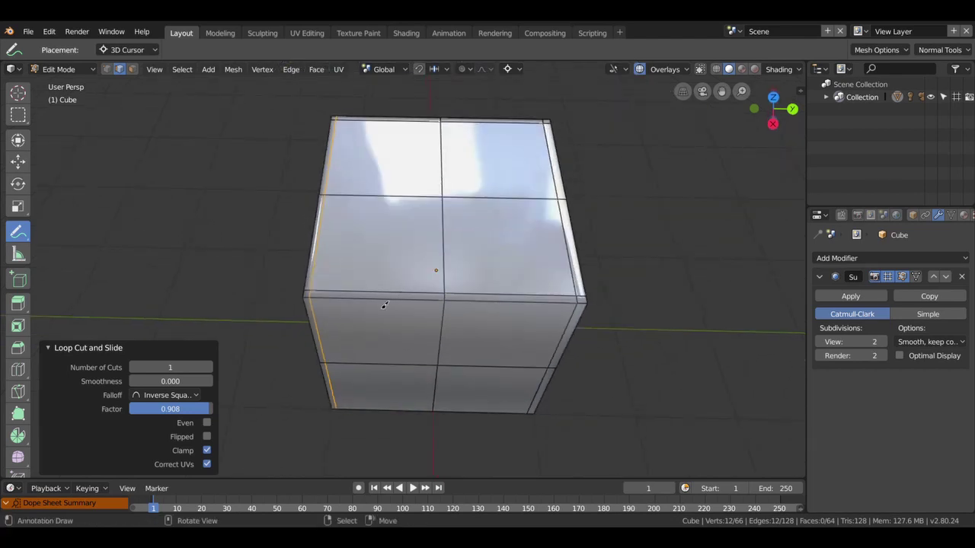
middle_drag(400, 332, 387, 274)
key(ctrl+r)
click(318, 229)
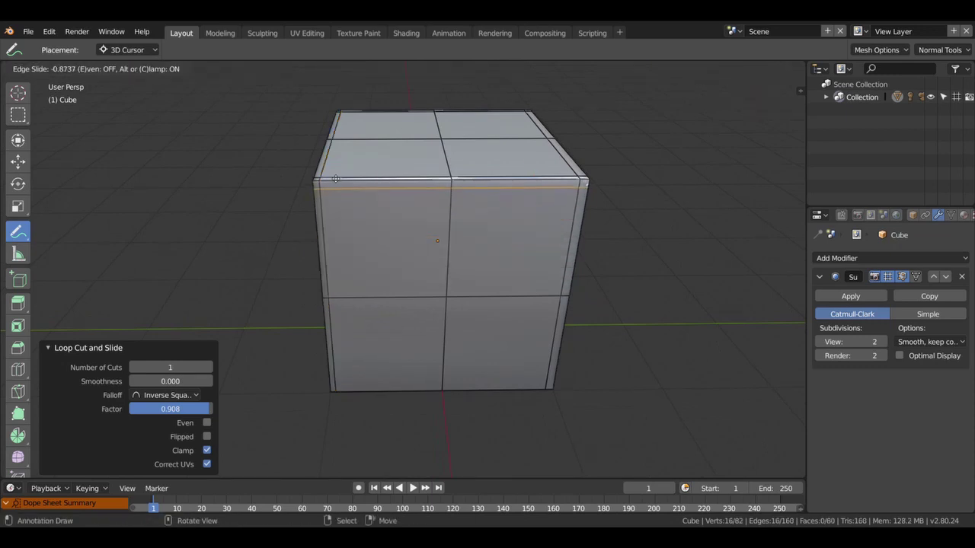
click(335, 179)
middle_drag(377, 211, 467, 231)
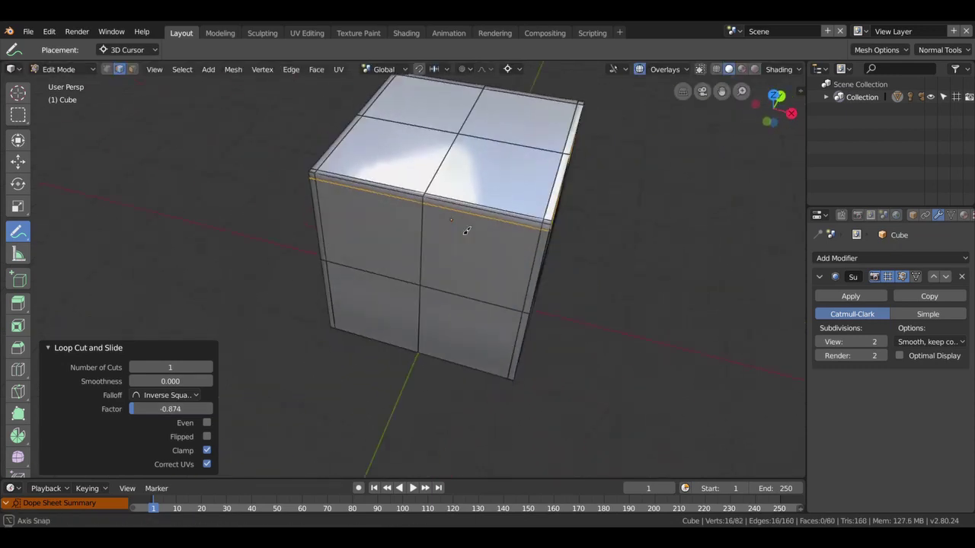
key(Tab)
middle_drag(467, 230, 506, 230)
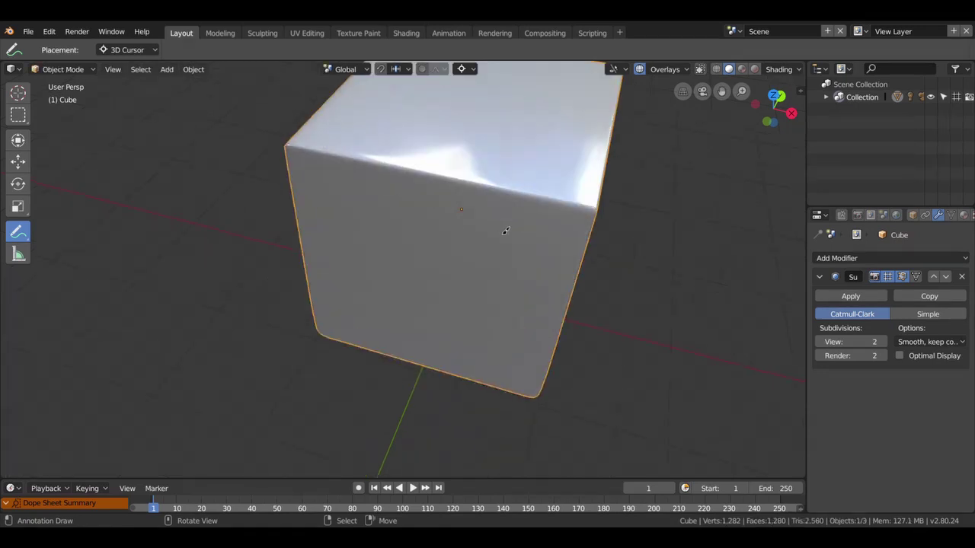
Switch the viewport shading to the dark brown MatCap.
scroll(425, 221, up, 2)
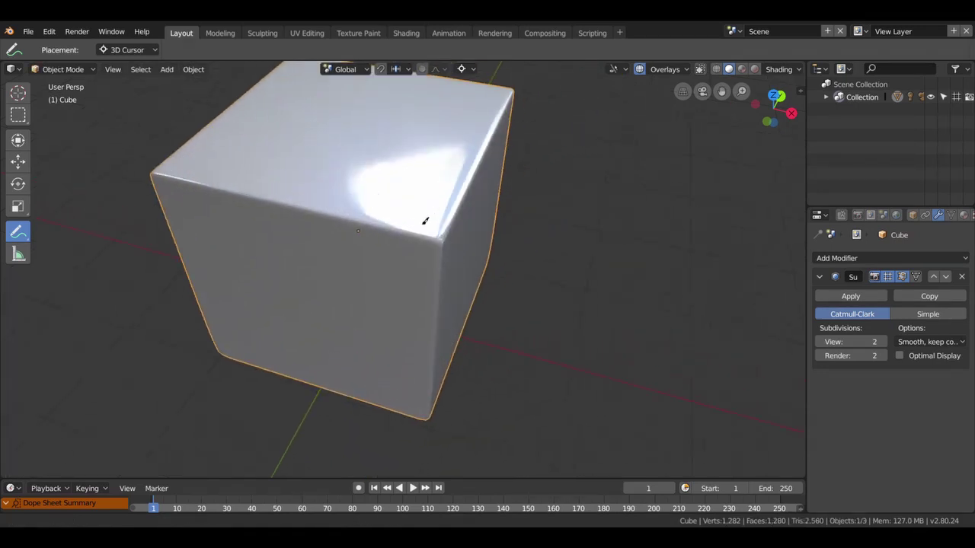
click(781, 68)
click(787, 141)
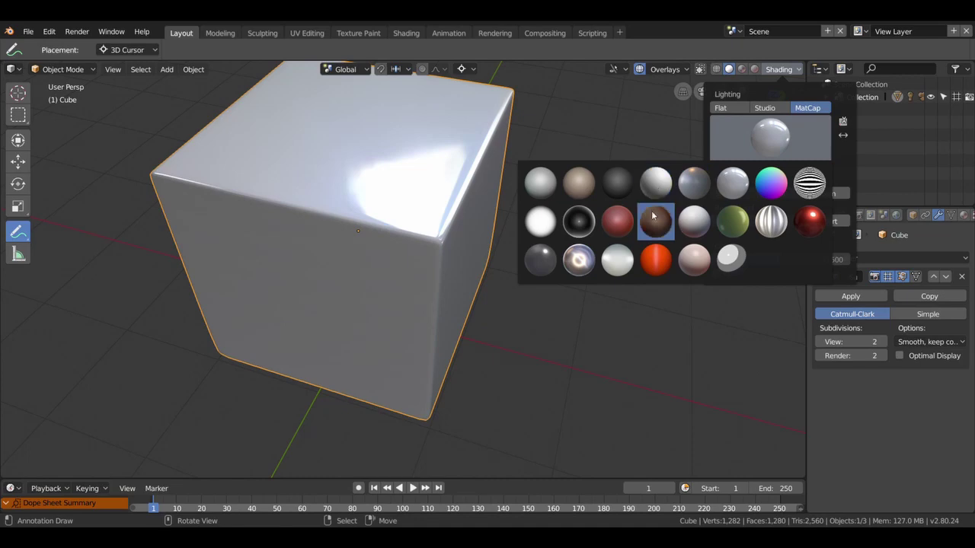
click(656, 219)
scroll(458, 186, down, 2)
mouse_move(458, 186)
middle_down()
mouse_move(119, 167)
mouse_move(522, 184)
mouse_move(400, 70)
mouse_move(381, 462)
mouse_move(408, 194)
mouse_move(335, 243)
middle_up()
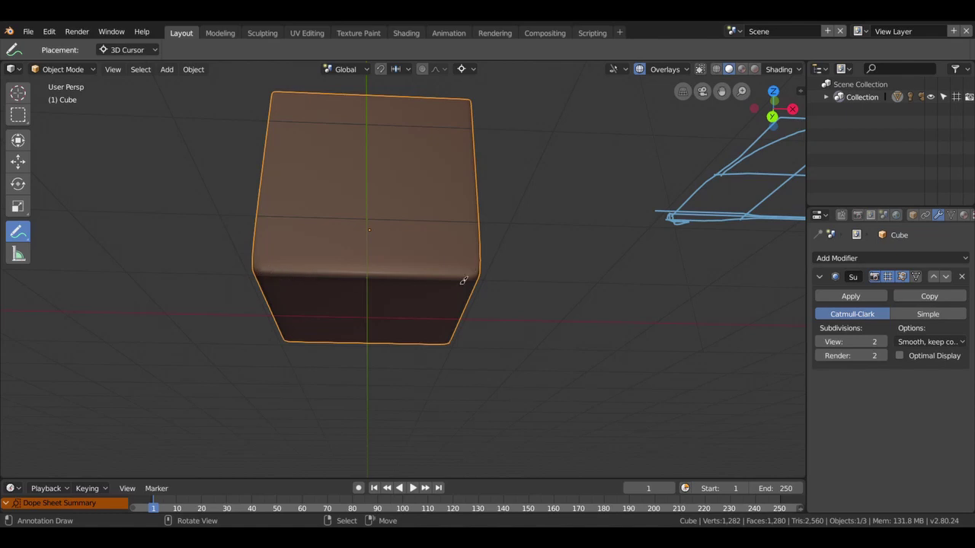
In Edit Mode, cut a horizontal support loop and slide it close to the cube's top edge.
key(Tab)
mouse_move(432, 281)
middle_down()
mouse_move(463, 231)
mouse_move(433, 234)
mouse_move(369, 192)
mouse_move(387, 200)
mouse_move(373, 202)
middle_up()
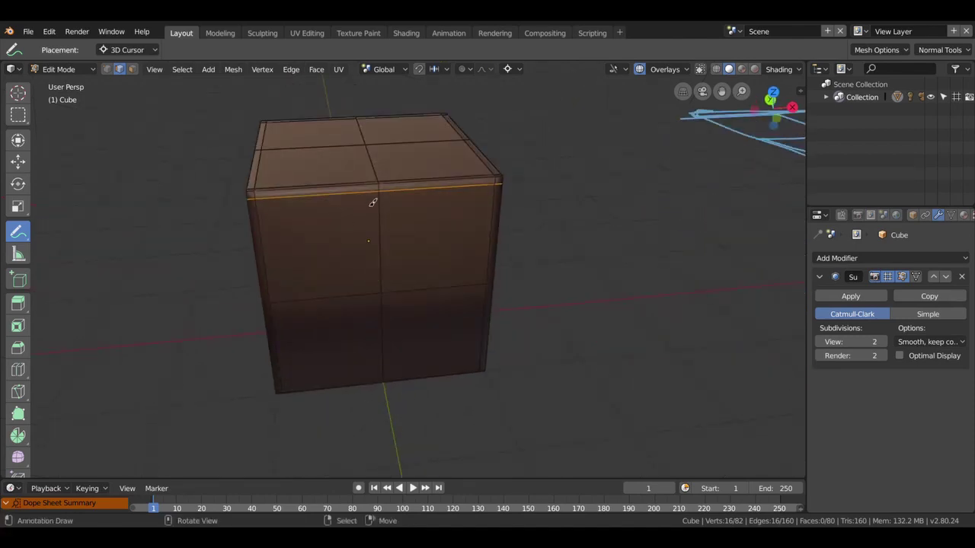
mouse_move(387, 264)
middle_down()
mouse_move(387, 207)
mouse_move(381, 224)
middle_up()
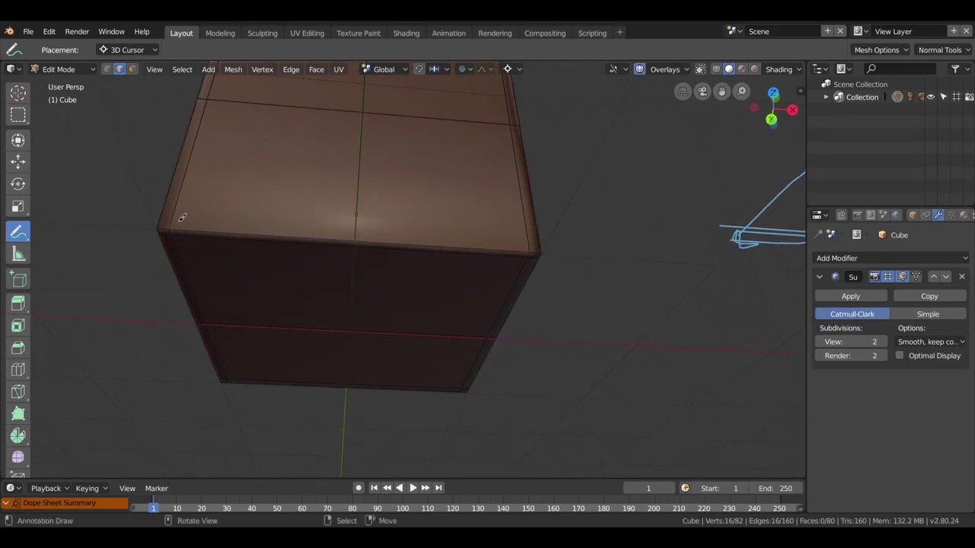
click(17, 163)
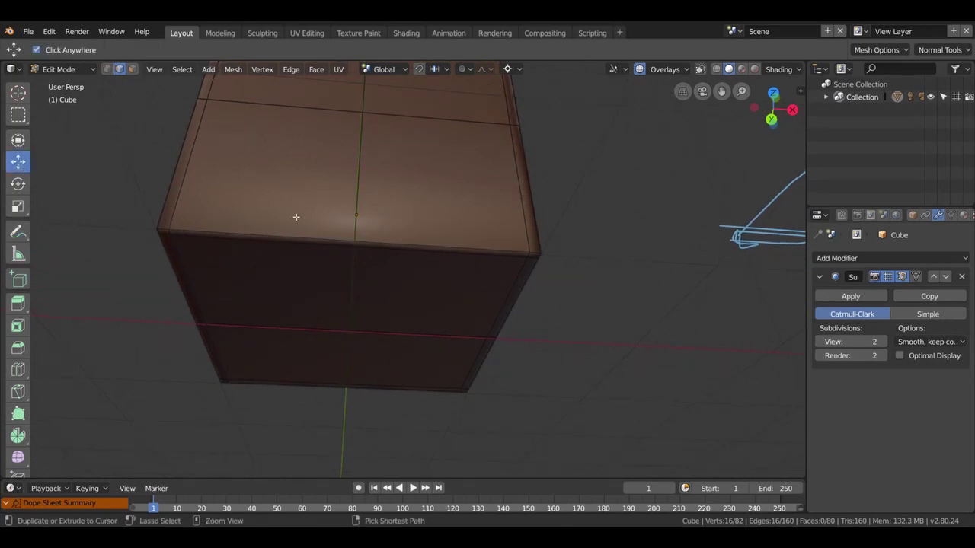
key(ctrl+r)
click(163, 224)
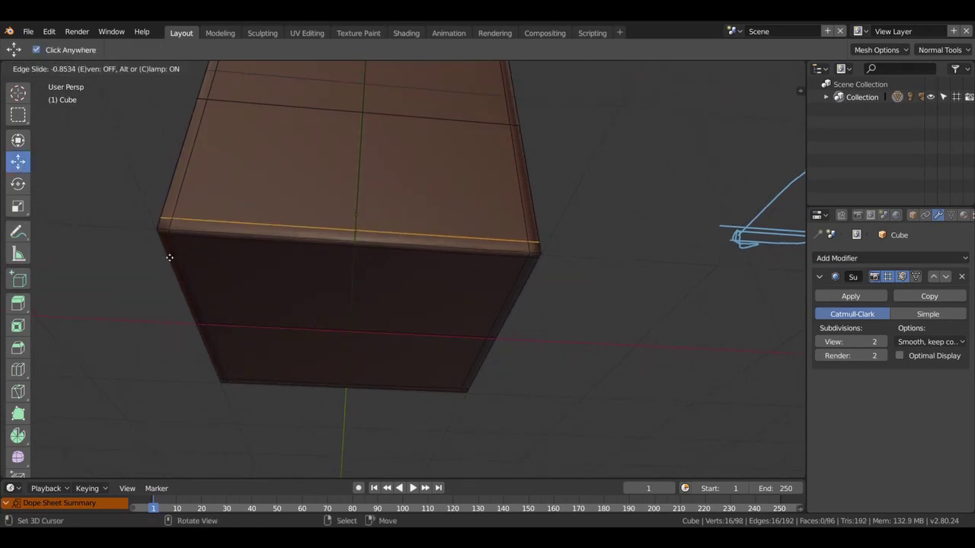
click(170, 257)
Return to Object Mode and view the smoothed cube straight from above.
mouse_move(292, 262)
middle_down()
mouse_move(387, 279)
mouse_move(505, 233)
mouse_move(420, 231)
mouse_move(423, 201)
mouse_move(401, 196)
mouse_move(396, 257)
mouse_move(466, 296)
mouse_move(524, 324)
mouse_move(731, 358)
mouse_move(692, 257)
mouse_move(541, 274)
mouse_move(543, 348)
middle_up()
key(Tab)
key(KP_7)
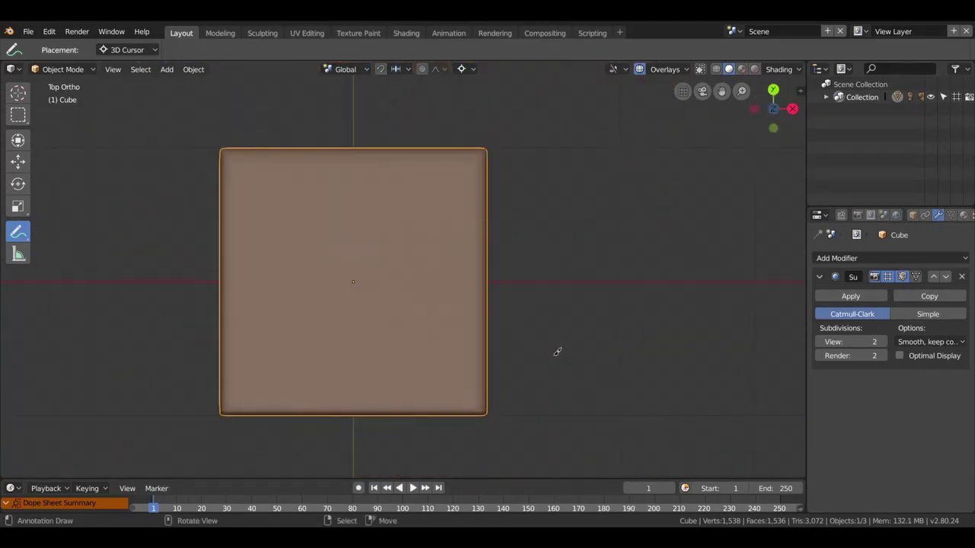
Pan to the old plane-layout sketch and draw a diagonal stroke in its lower-right cell.
scroll(558, 352, down, 4)
mouse_move(577, 348)
shift+middle_down()
mouse_move(435, 305)
mouse_move(381, 277)
shift+middle_up()
scroll(380, 275, up, 1)
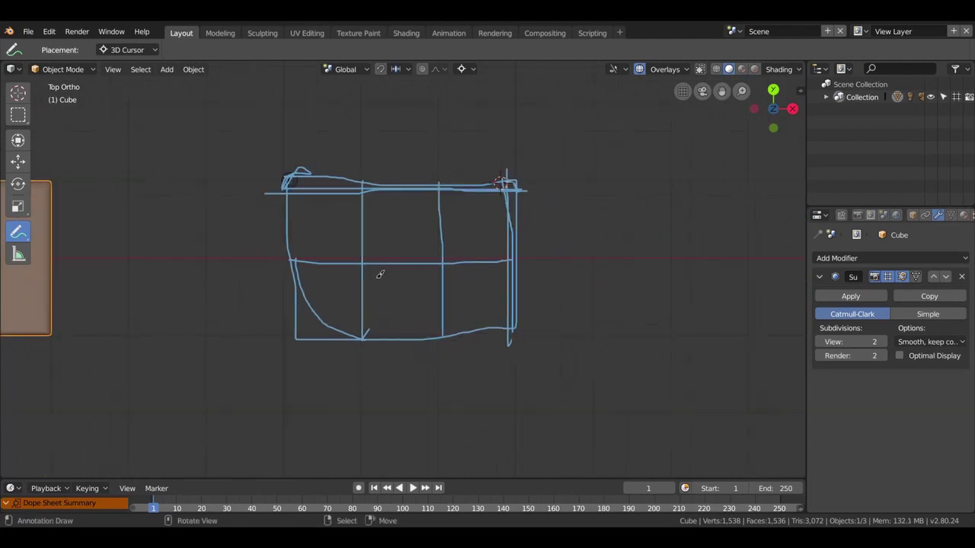
scroll(380, 274, up, 2)
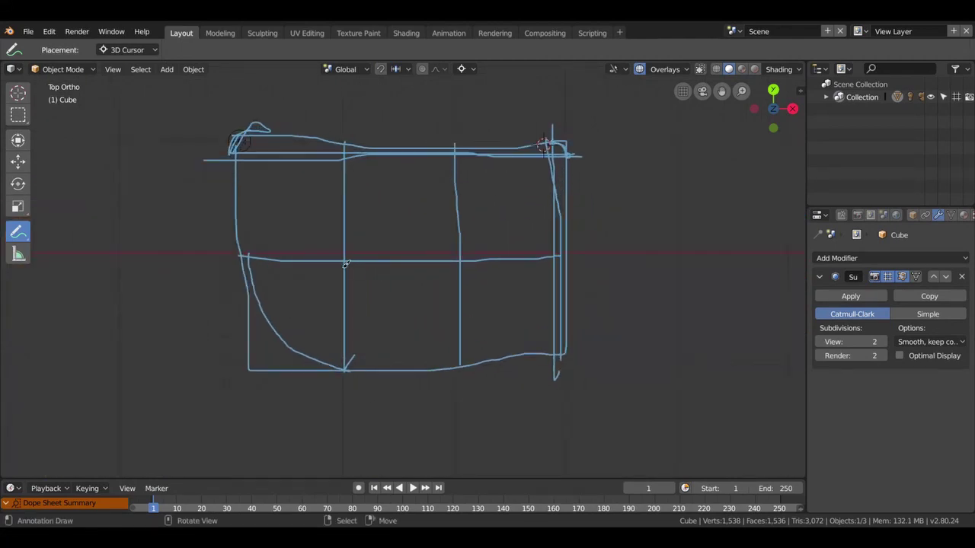
drag(344, 264, 462, 365)
Erase the old annotation strokes with the Annotate Eraser.
click(17, 230)
click(55, 305)
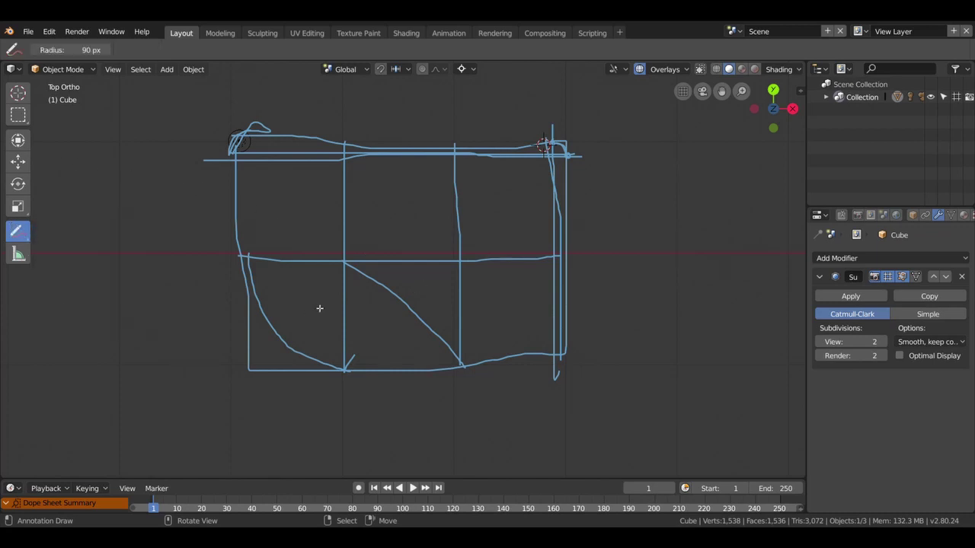
mouse_move(361, 279)
mouse_down()
mouse_move(663, 370)
mouse_move(191, 370)
mouse_move(329, 232)
mouse_move(178, 146)
mouse_move(610, 155)
mouse_move(391, 277)
mouse_up()
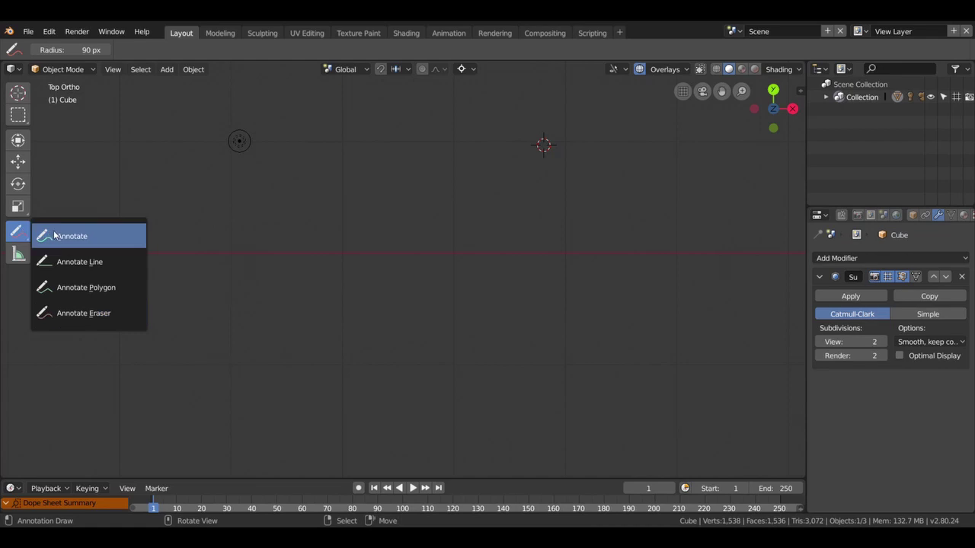
Annotate a thick slab: draw the top rectangle outline and its vertical side edges.
drag(19, 232, 46, 233)
mouse_move(340, 143)
mouse_down()
mouse_move(546, 148)
mouse_move(568, 342)
mouse_move(406, 368)
mouse_move(331, 316)
mouse_move(335, 150)
mouse_move(363, 147)
mouse_up()
middle_drag(648, 275, 589, 228)
drag(496, 310, 494, 398)
drag(652, 160, 653, 250)
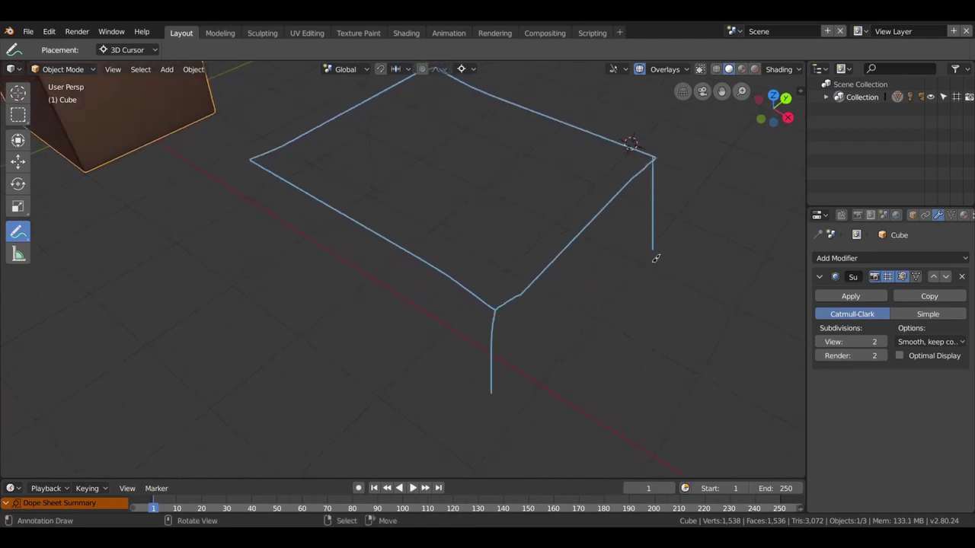
drag(501, 396, 656, 251)
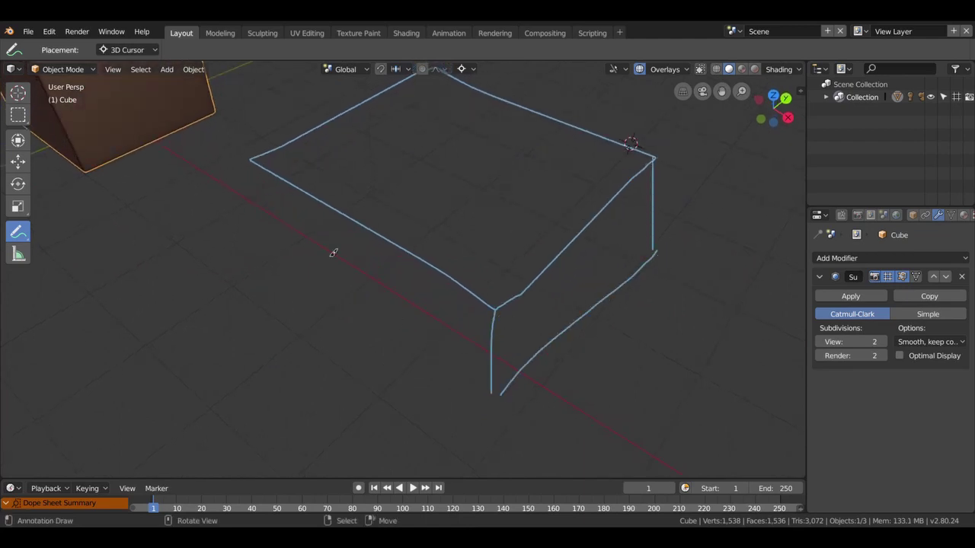
mouse_move(252, 162)
mouse_down()
mouse_move(253, 229)
mouse_move(500, 392)
mouse_up()
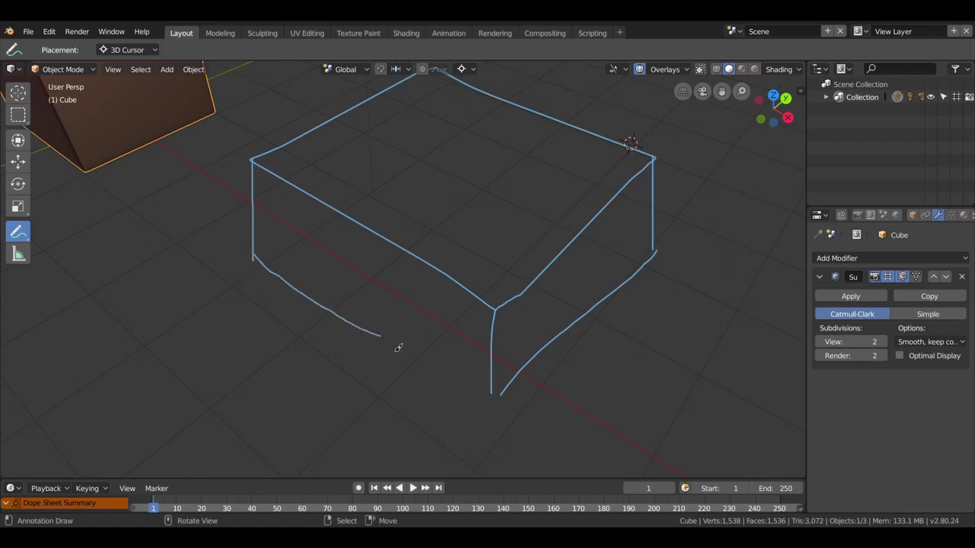
Add support lines along the slab's top edges and cross marks on its right side.
mouse_move(499, 324)
mouse_down()
mouse_move(657, 181)
mouse_move(547, 245)
mouse_move(488, 301)
mouse_up()
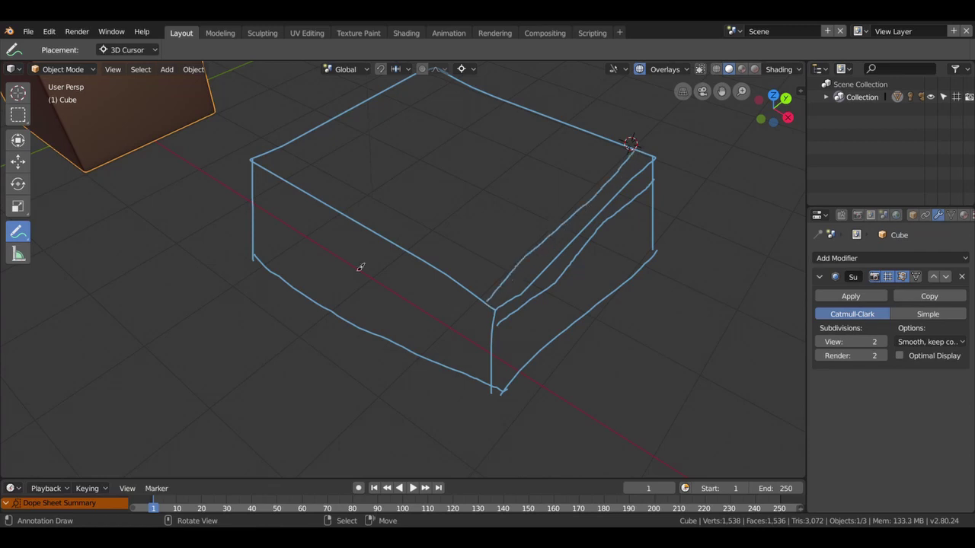
mouse_move(252, 185)
mouse_down()
mouse_move(497, 332)
mouse_move(457, 297)
mouse_move(256, 186)
mouse_up()
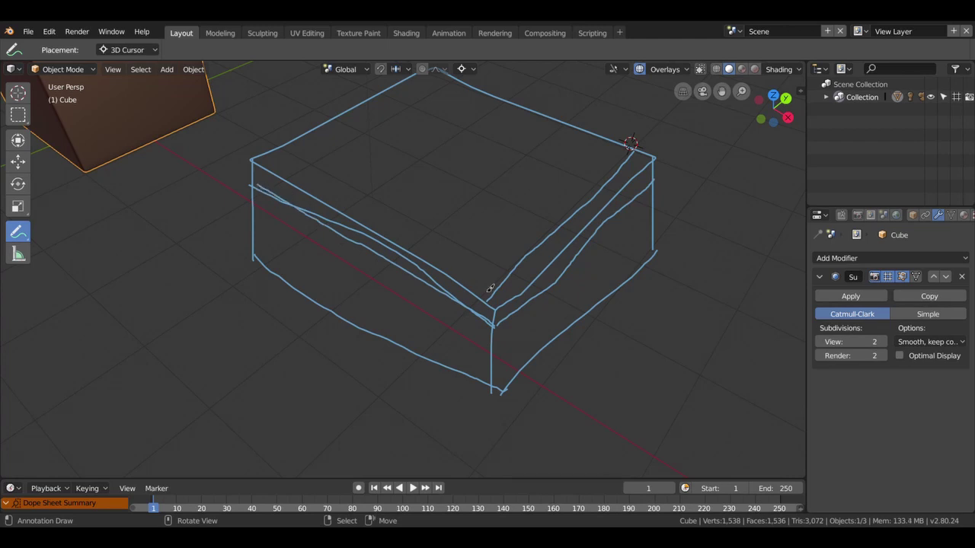
drag(490, 306, 473, 390)
mouse_move(264, 157)
mouse_down()
mouse_move(516, 309)
mouse_move(527, 373)
mouse_up()
mouse_move(598, 188)
mouse_down()
mouse_move(587, 212)
mouse_move(632, 180)
mouse_up()
mouse_move(608, 219)
mouse_down()
mouse_move(609, 237)
mouse_move(619, 229)
mouse_up()
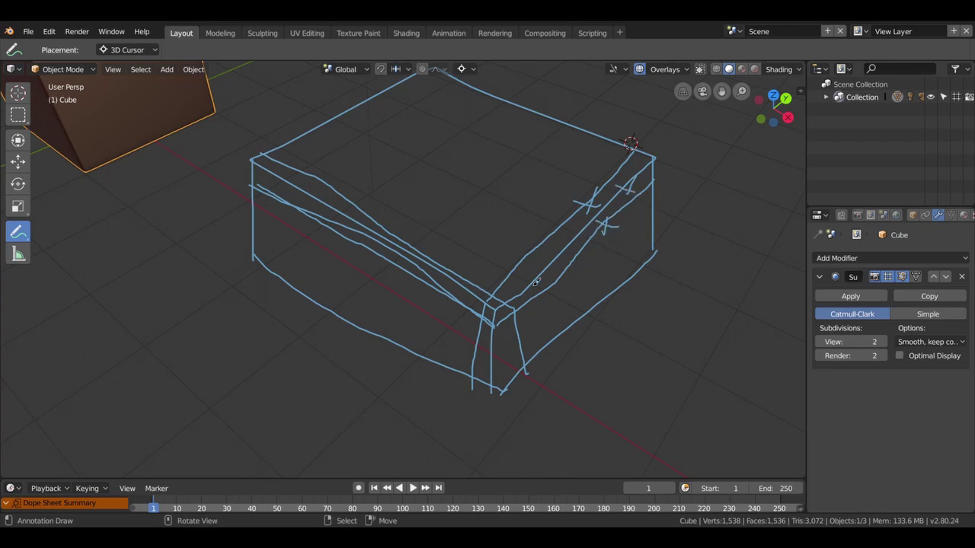
Erase the slab sketch strokes with the Annotate Eraser.
scroll(459, 355, up, 2)
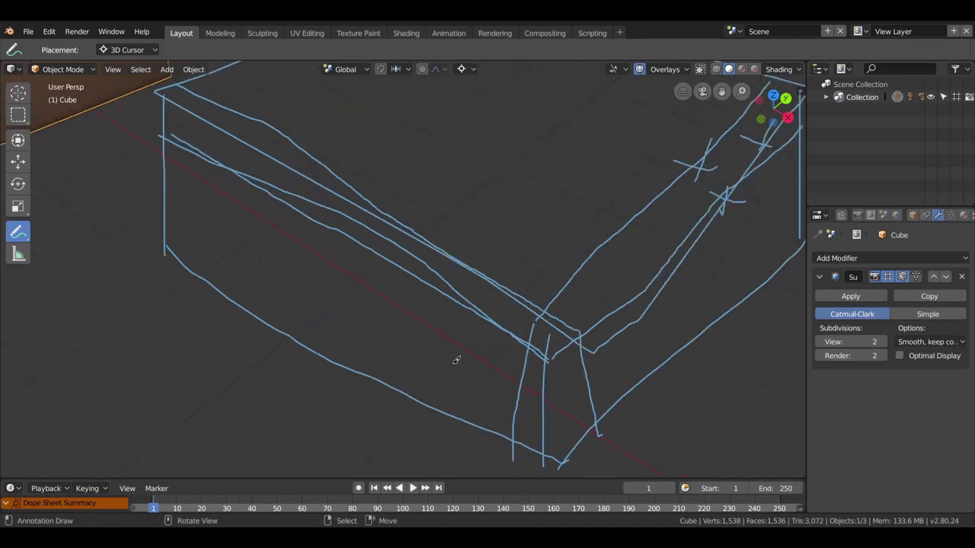
scroll(455, 358, down, 4)
drag(19, 231, 92, 311)
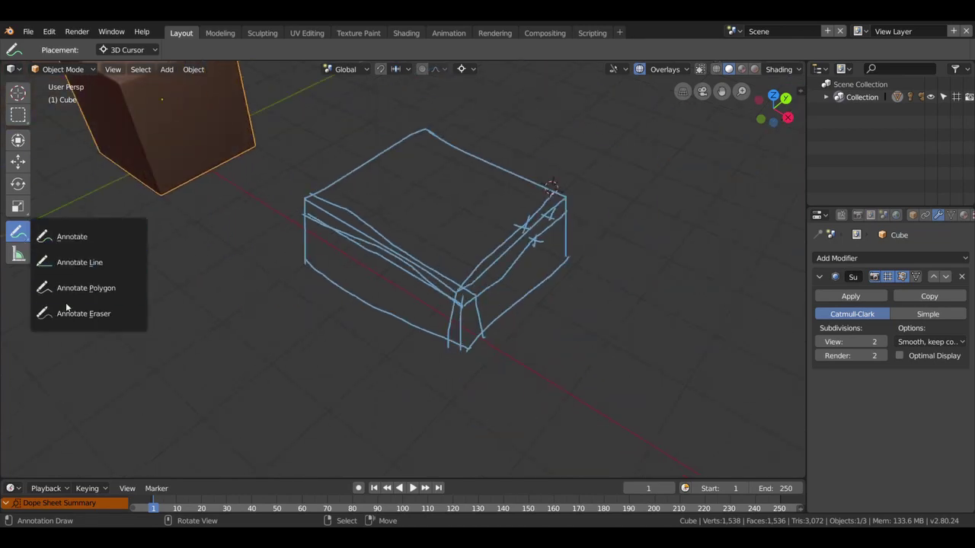
key(alt)
mouse_move(467, 275)
mouse_down()
mouse_move(374, 224)
mouse_move(477, 129)
mouse_move(590, 256)
mouse_move(406, 369)
mouse_up()
Switch to Top Ortho view and shift the cube left to free space for a new object.
scroll(492, 271, down, 3)
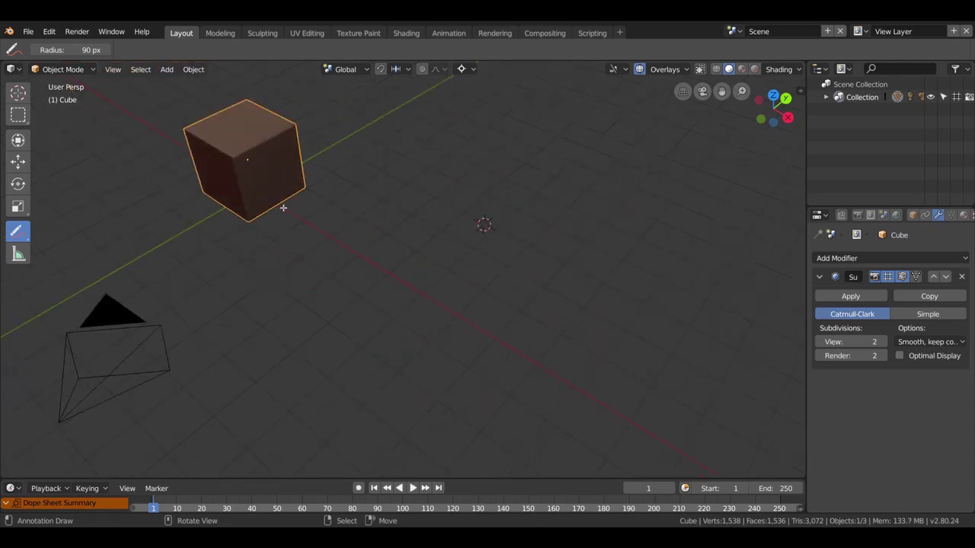
shift+middle_drag(283, 207, 454, 253)
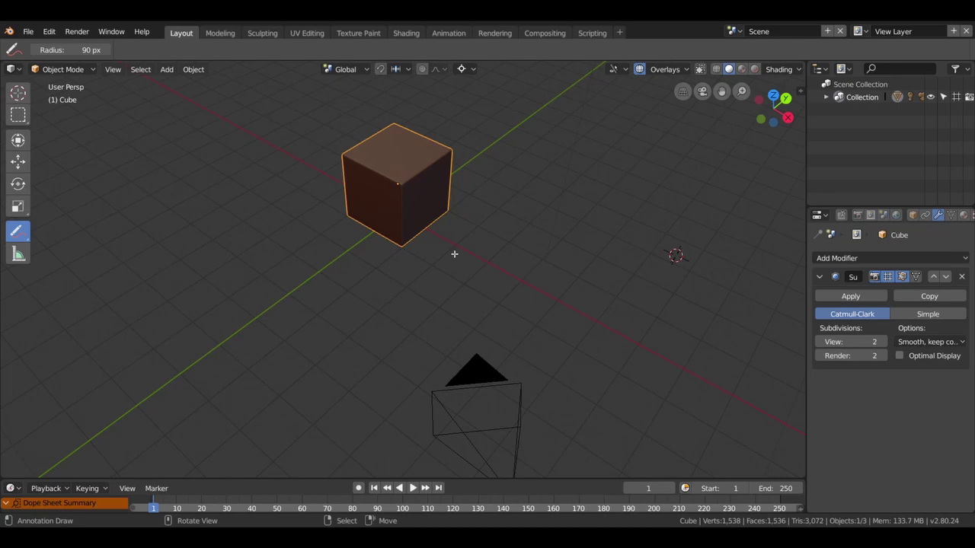
scroll(454, 254, up, 2)
scroll(454, 253, up, 2)
shift+middle_drag(459, 218, 487, 317)
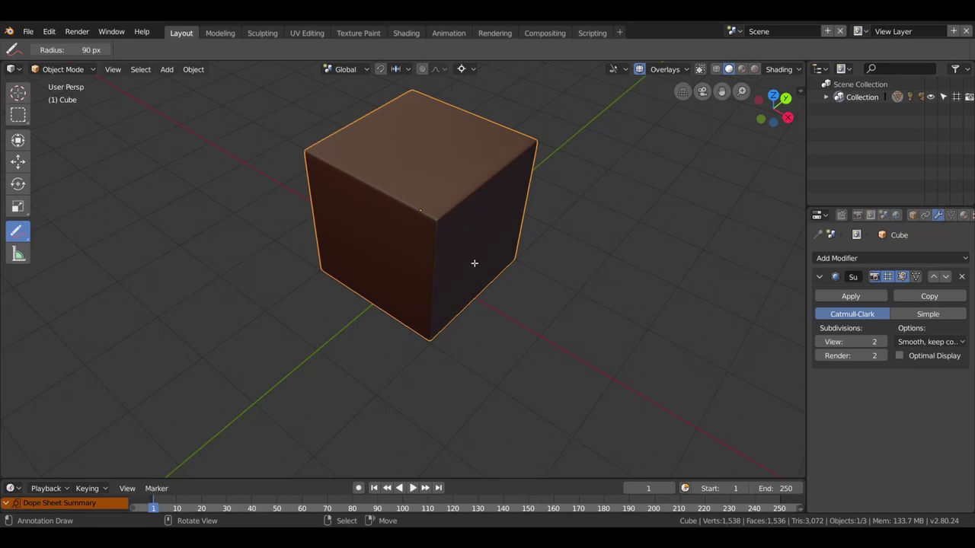
key(KP_7)
mouse_move(642, 159)
shift+middle_down()
mouse_move(452, 274)
mouse_move(462, 262)
mouse_move(418, 262)
shift+middle_up()
scroll(418, 262, up, 2)
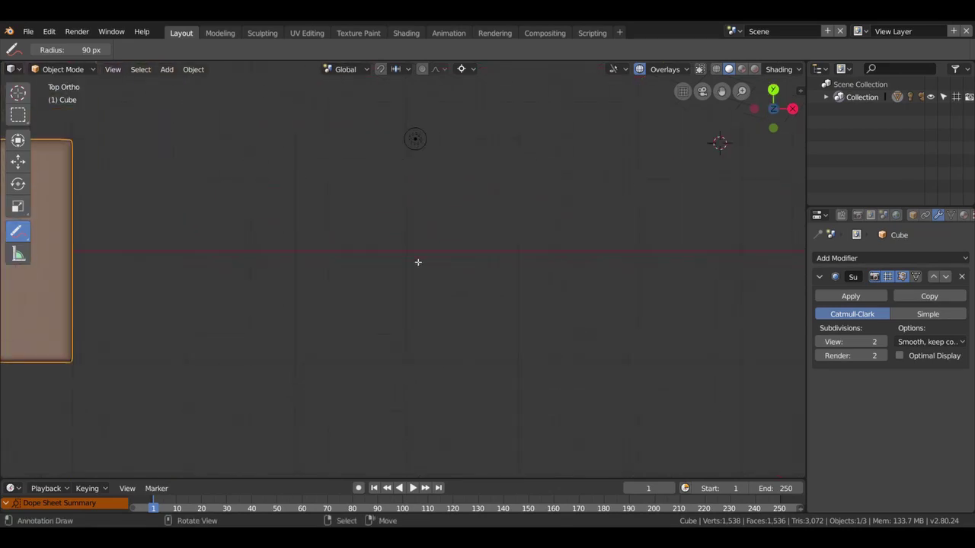
scroll(417, 262, up, 1)
key(shift+a)
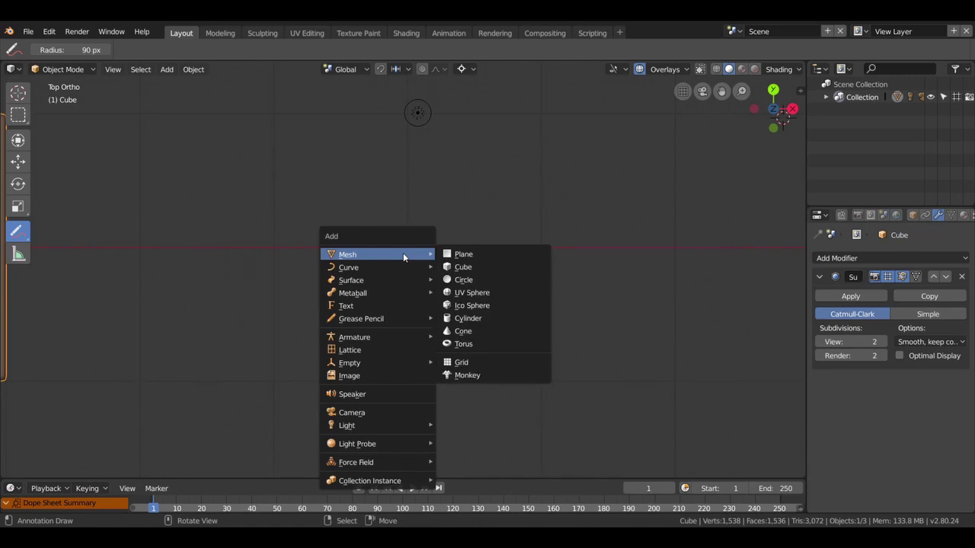
Add a plane, frame it, and scale it 2.982 along X.
click(460, 253)
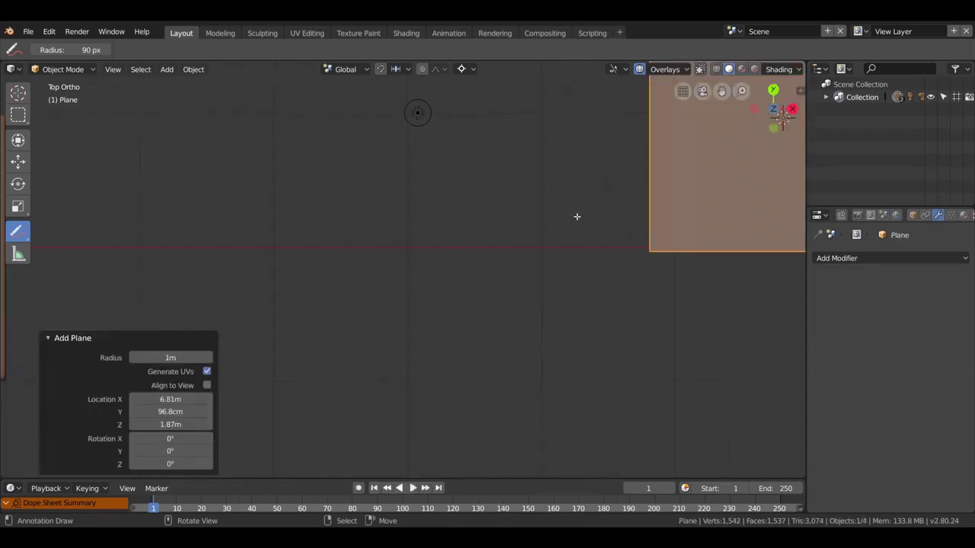
key(KP_Decimal)
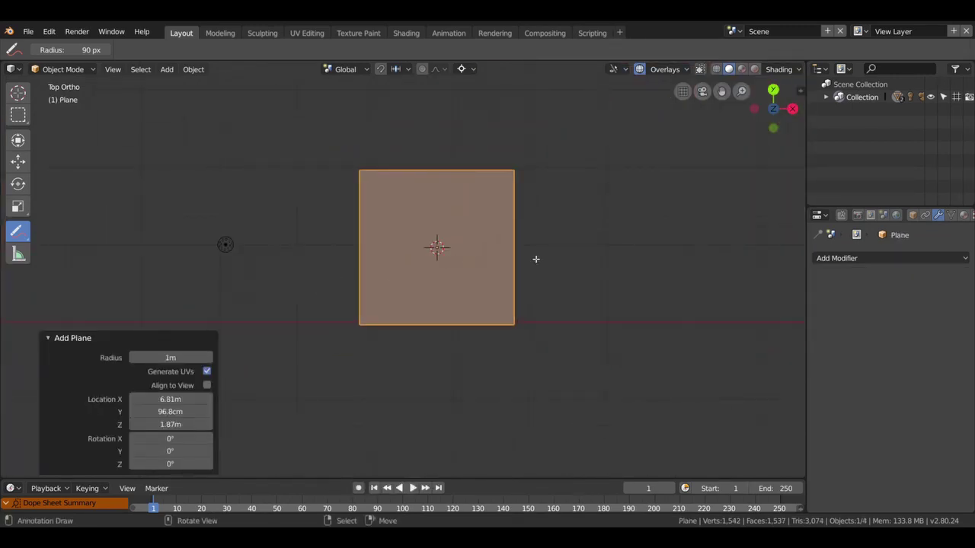
key(s)
key(x)
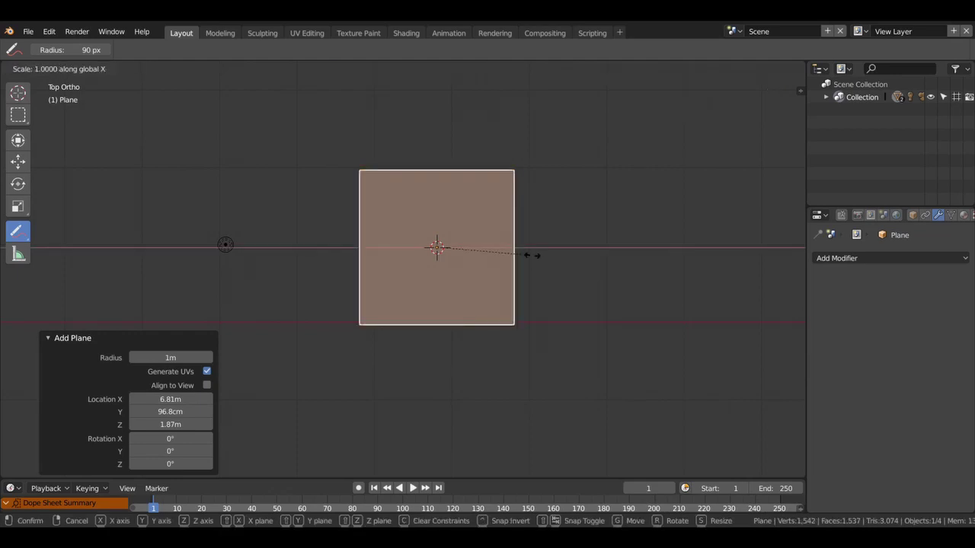
click(724, 251)
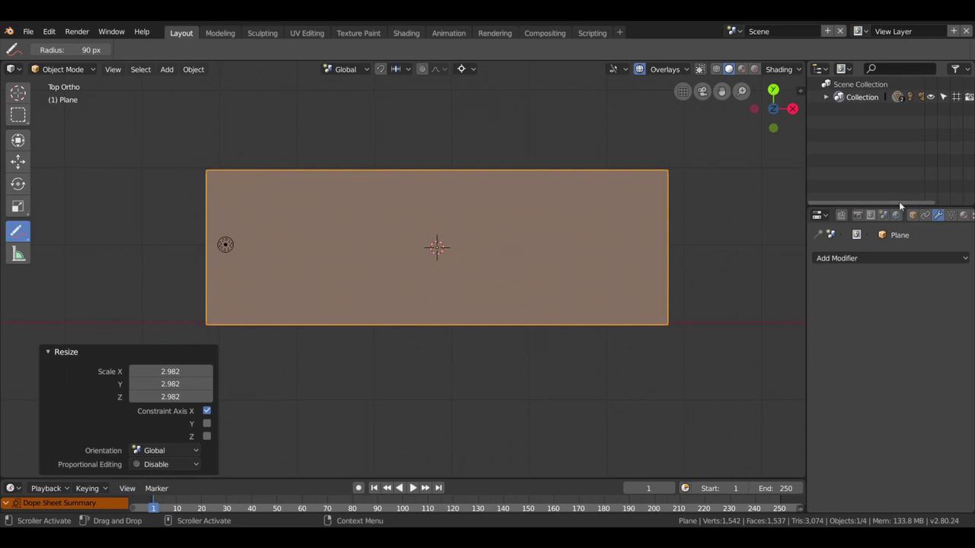
Give the plane a Subdivision Surface modifier with View level 2, then enter Edit Mode.
click(905, 257)
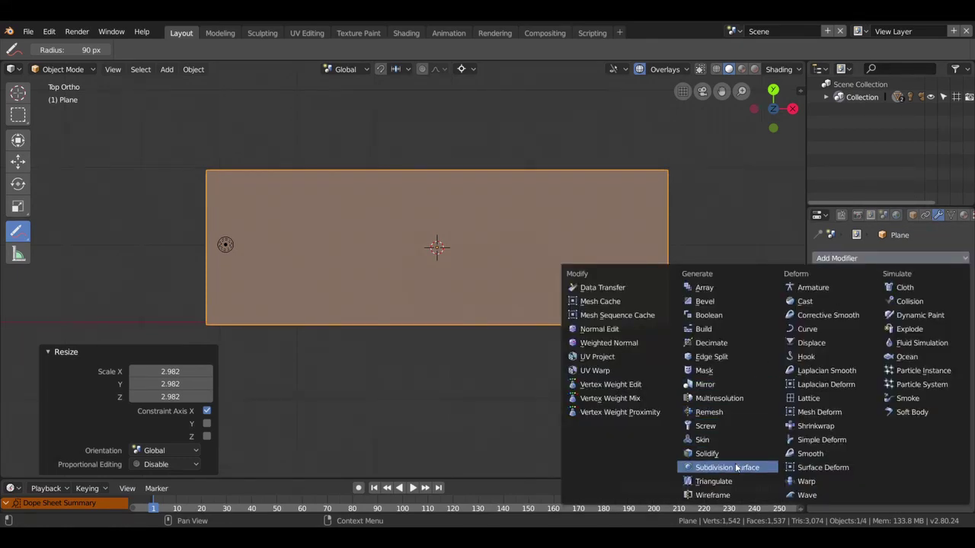
click(728, 467)
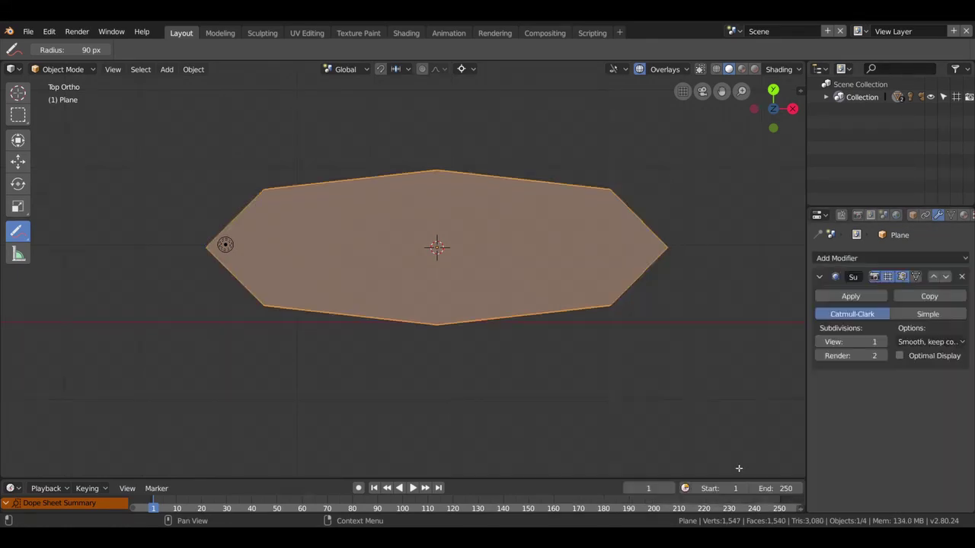
click(882, 342)
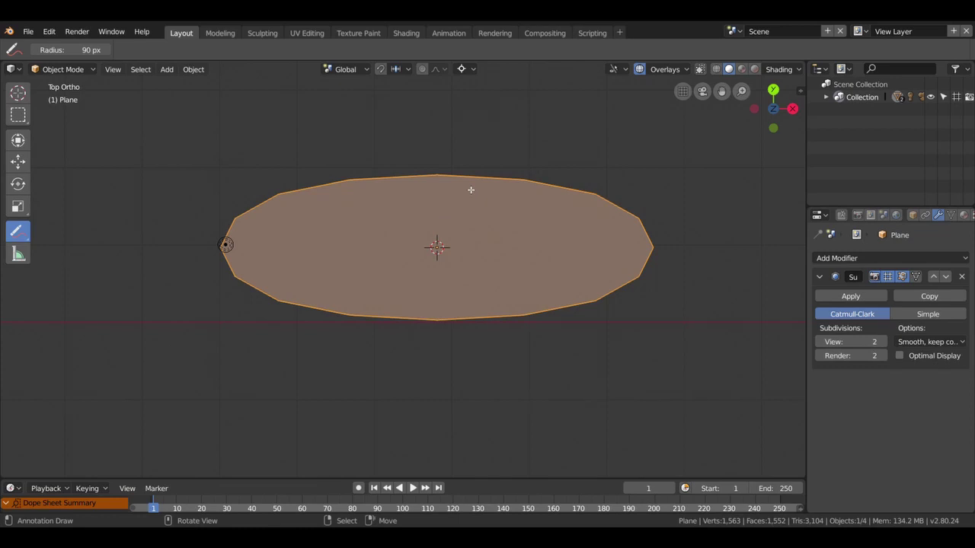
key(Tab)
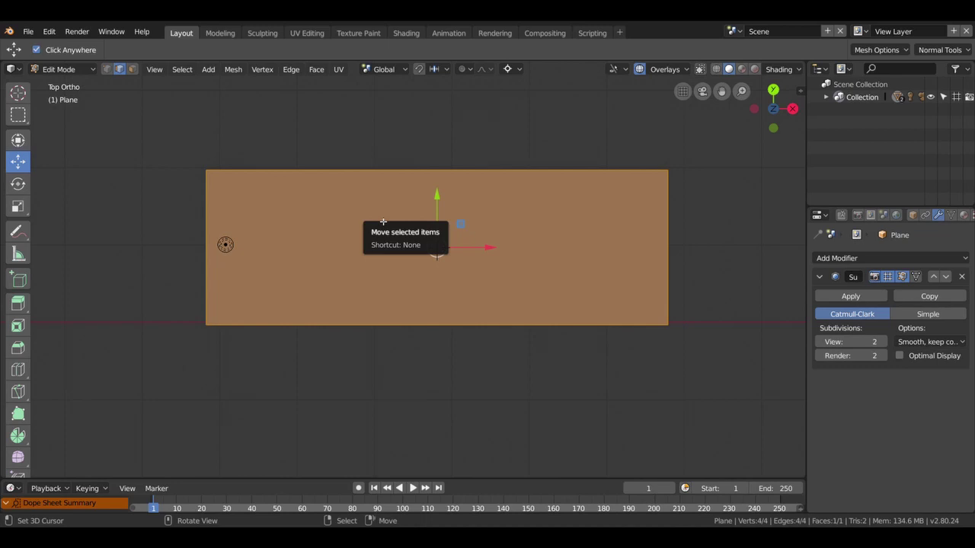
Cut two horizontal loops and slide them close to the plane's top and bottom edges.
key(ctrl+r)
click(212, 204)
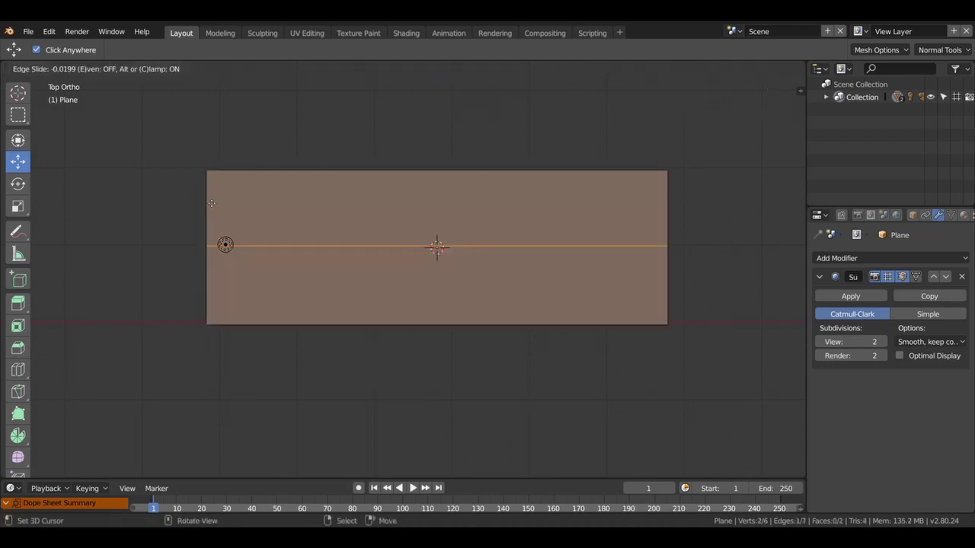
click(217, 142)
key(ctrl+r)
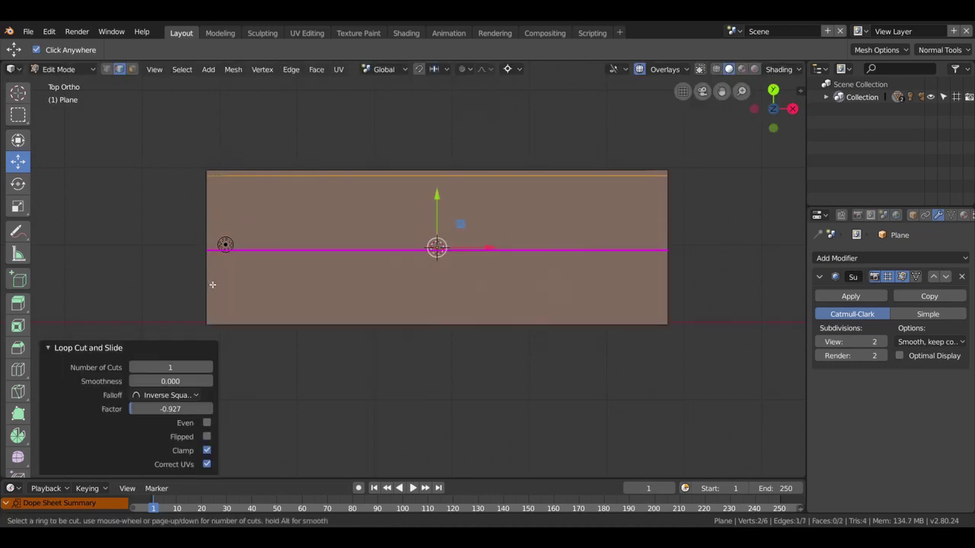
click(213, 285)
click(239, 319)
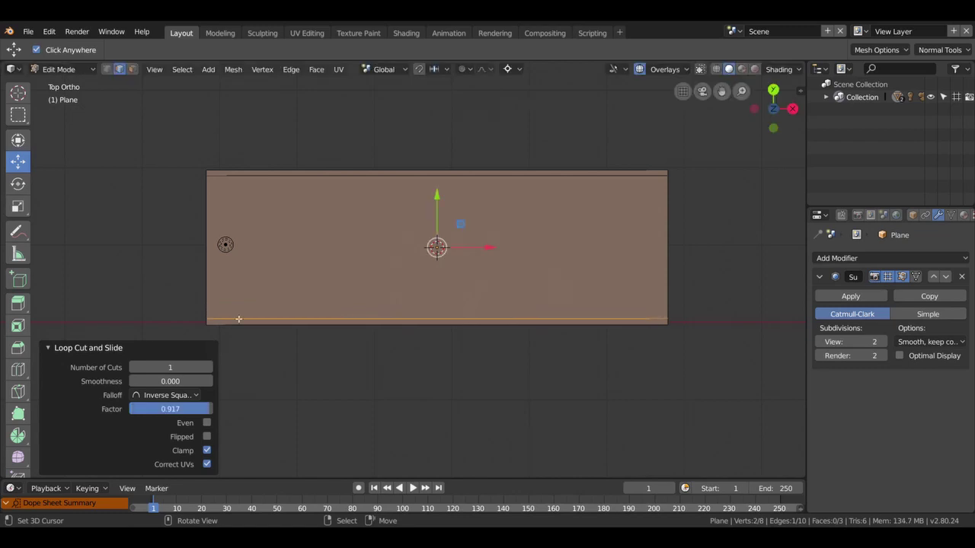
Cut two vertical loops and slide them close to the plane's left and right edges.
key(ctrl+r)
click(279, 182)
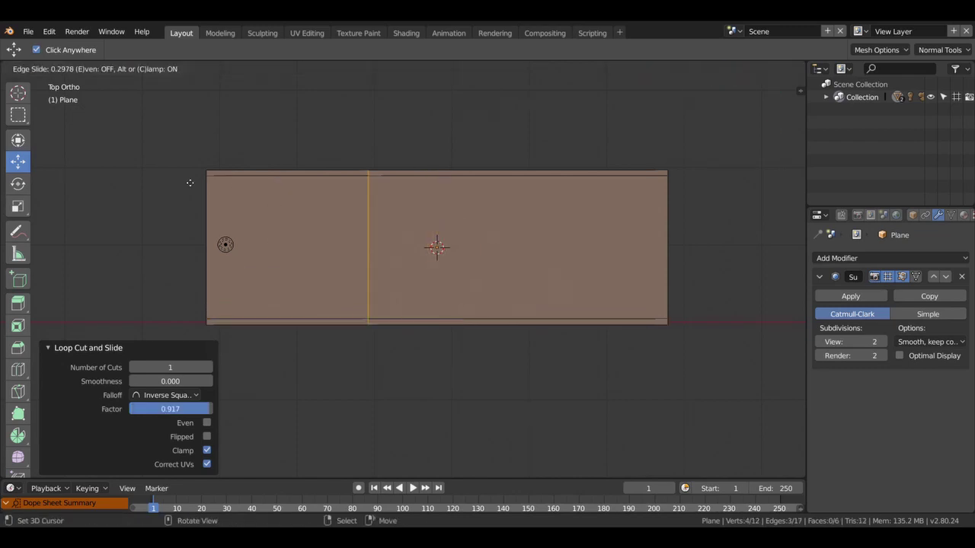
click(58, 186)
key(ctrl+r)
click(594, 175)
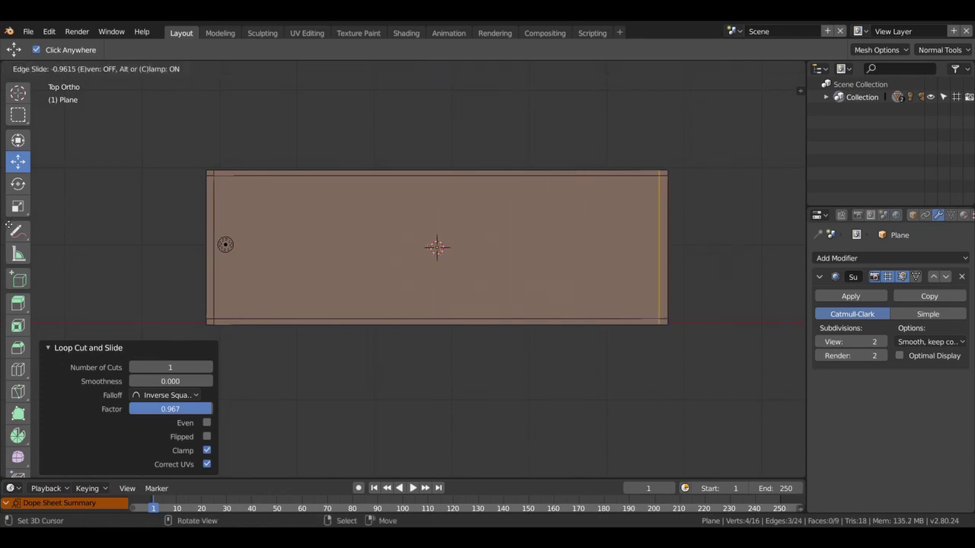
click(9, 227)
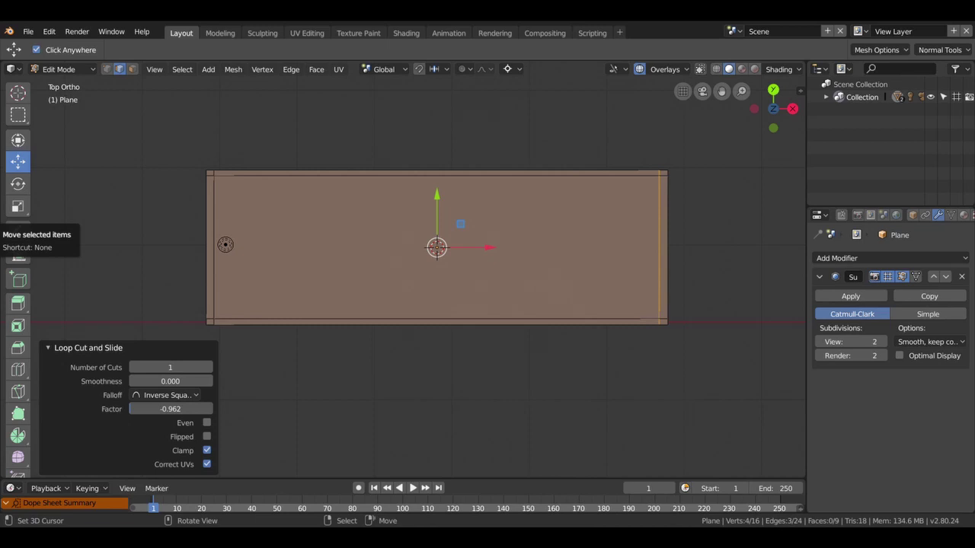
scroll(18, 229, down, 1)
scroll(18, 229, down, 1)
mouse_move(601, 249)
middle_down()
mouse_move(533, 218)
mouse_move(557, 224)
middle_up()
From top view in Edit Mode, cut four evenly spaced cross loops into the plane.
key(Tab)
mouse_move(529, 346)
middle_down()
mouse_move(255, 342)
mouse_move(359, 379)
mouse_move(511, 391)
mouse_move(505, 371)
middle_up()
mouse_move(541, 335)
middle_down()
mouse_move(529, 342)
mouse_move(528, 320)
mouse_move(594, 274)
middle_up()
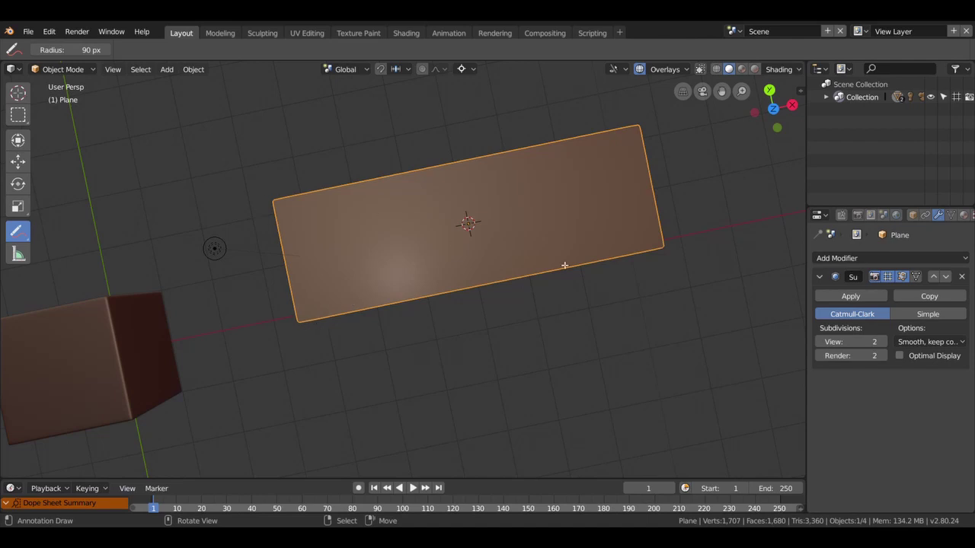
key(KP_7)
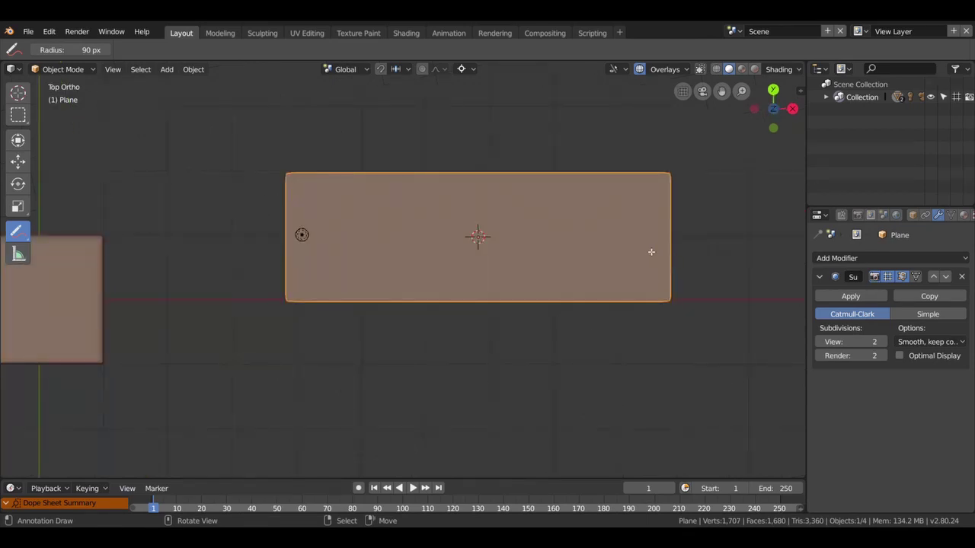
key(Tab)
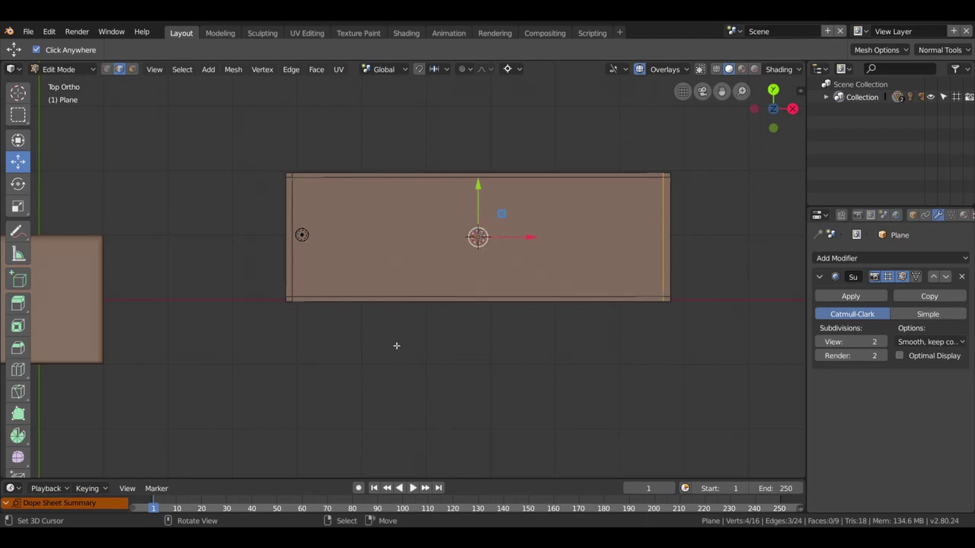
key(ctrl+r)
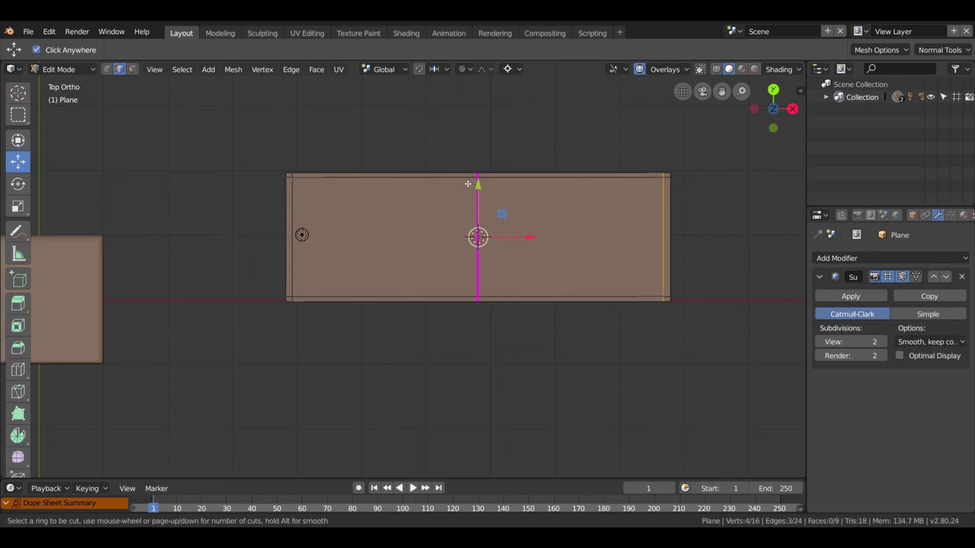
scroll(468, 184, up, 2)
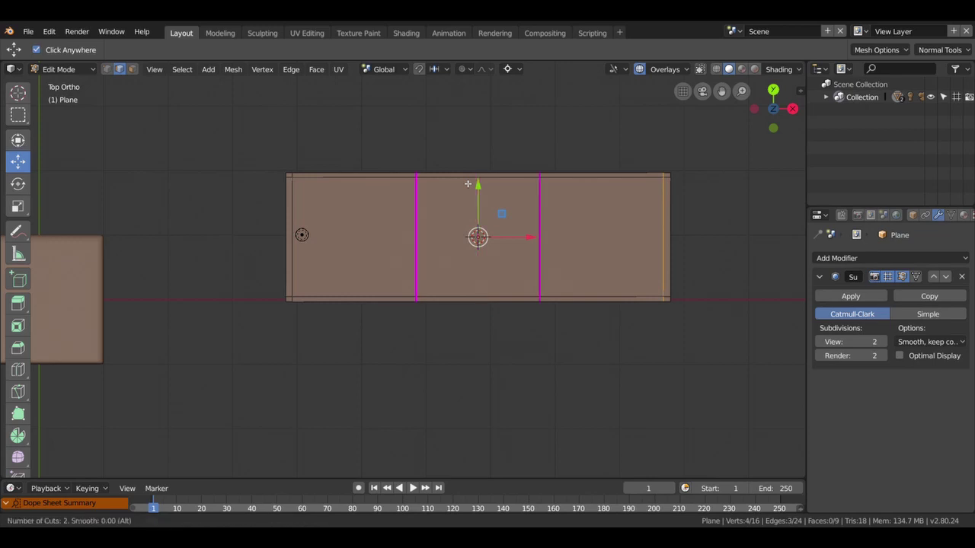
scroll(468, 184, up, 1)
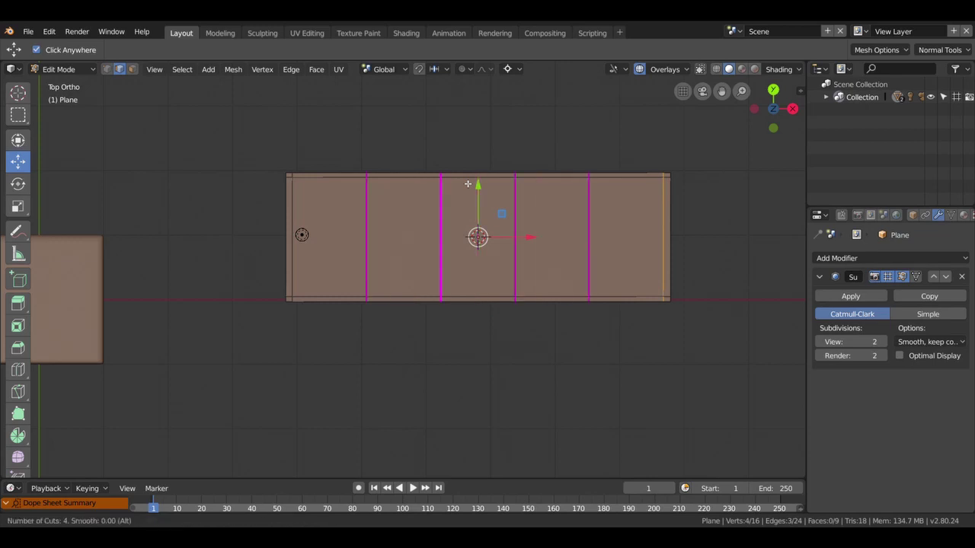
click(468, 184)
right_click(468, 184)
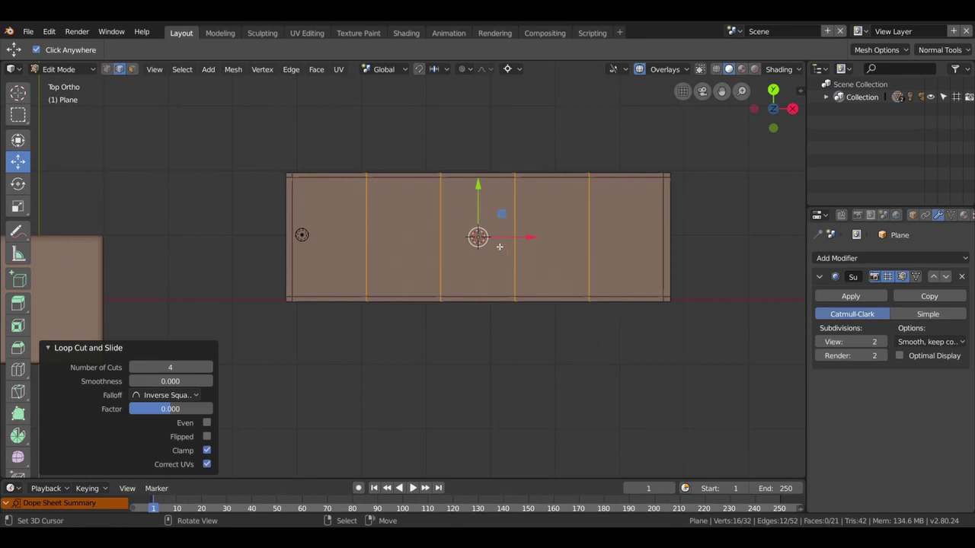
Add one centred lengthwise loop through the plane's middle.
key(ctrl+r)
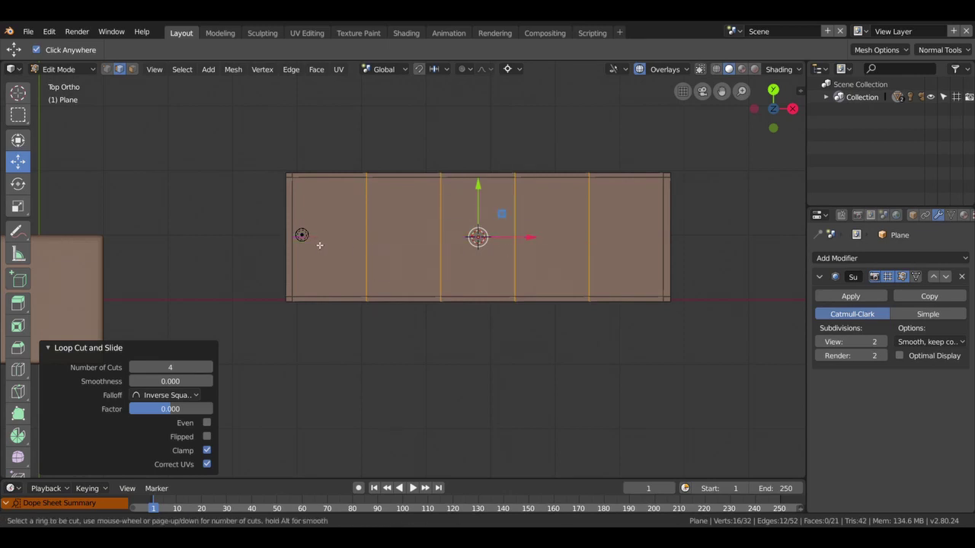
click(372, 238)
right_click(372, 239)
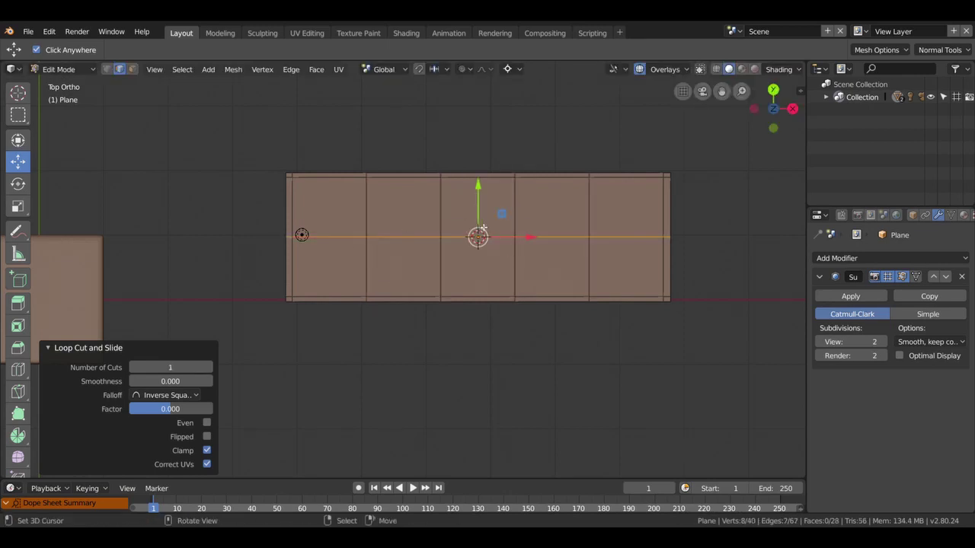
mouse_move(634, 204)
middle_down()
mouse_move(631, 156)
mouse_move(193, 175)
middle_up()
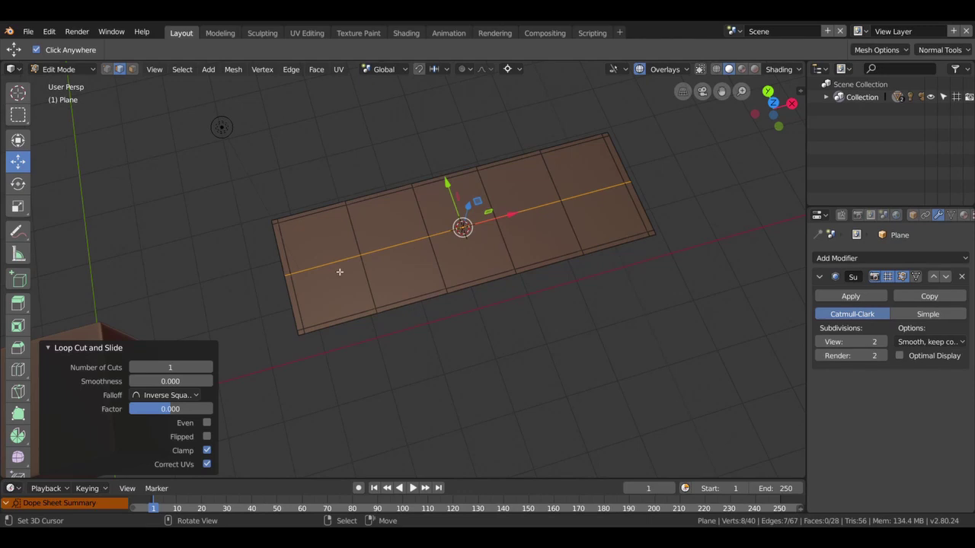
In face select mode, select the middle band of faces on the strip.
scroll(383, 279, up, 2)
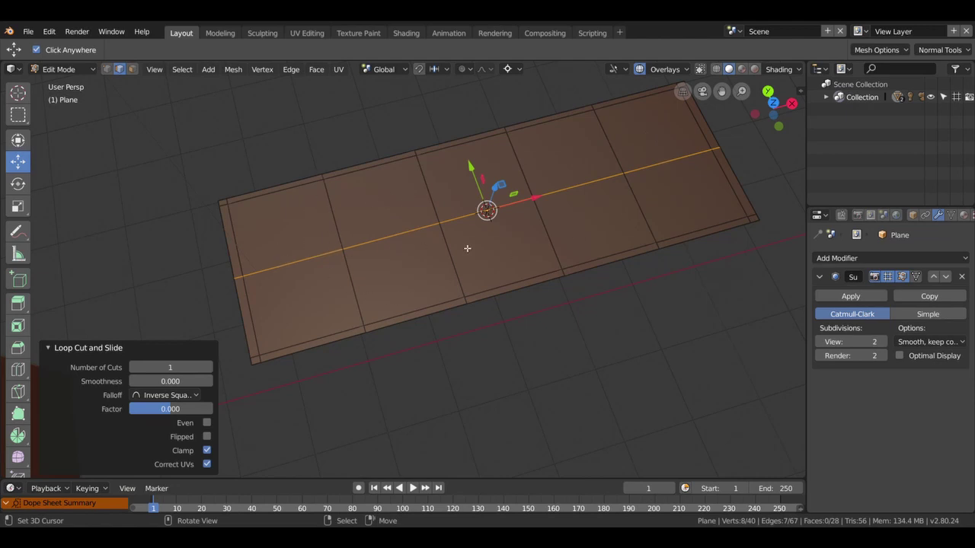
middle_drag(468, 251, 449, 272)
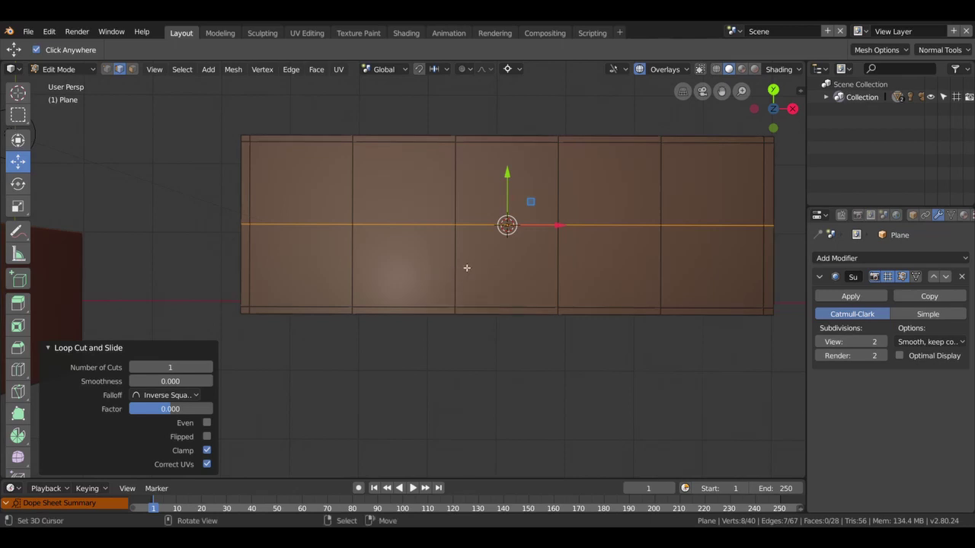
scroll(467, 267, up, 2)
scroll(467, 267, down, 3)
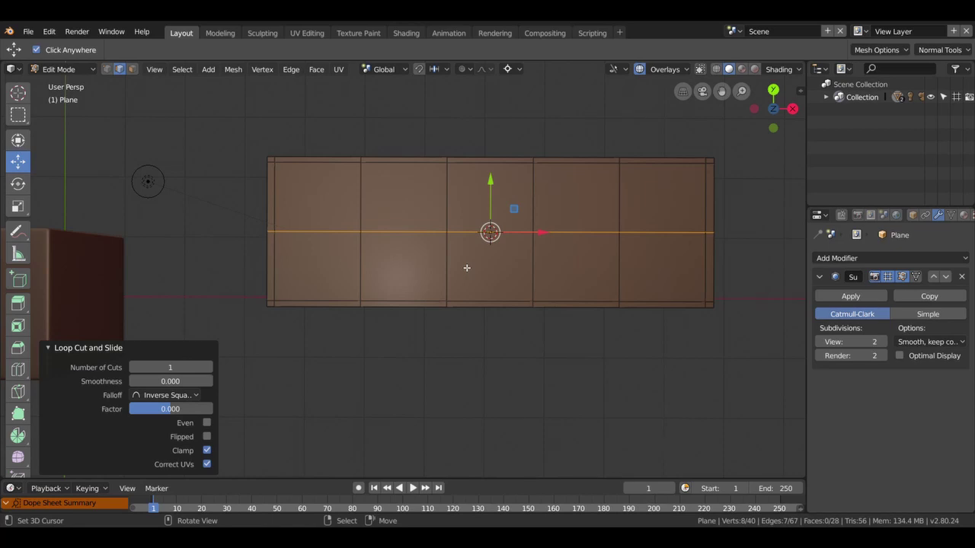
key(3)
click(467, 267)
mouse_move(467, 268)
middle_down()
mouse_move(577, 253)
mouse_move(546, 340)
middle_up()
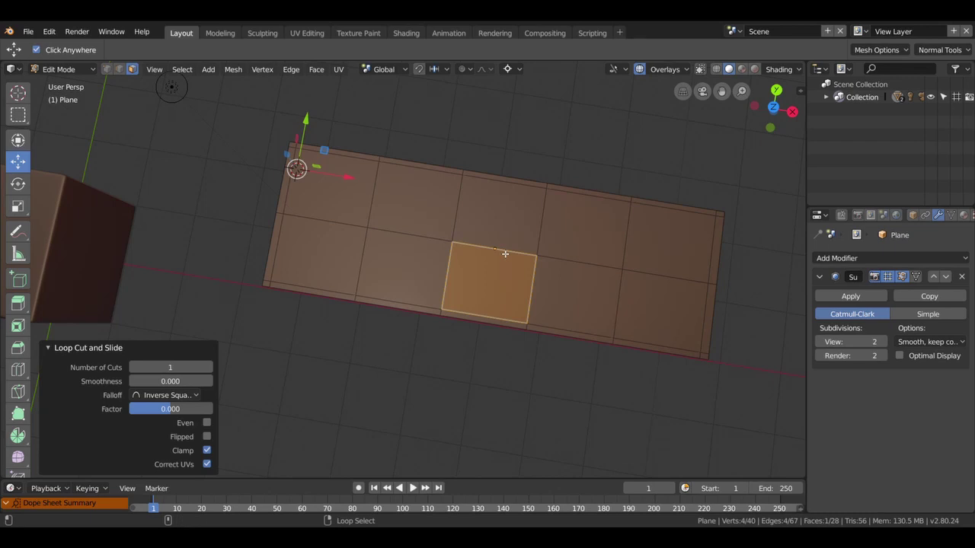
alt+click(505, 254)
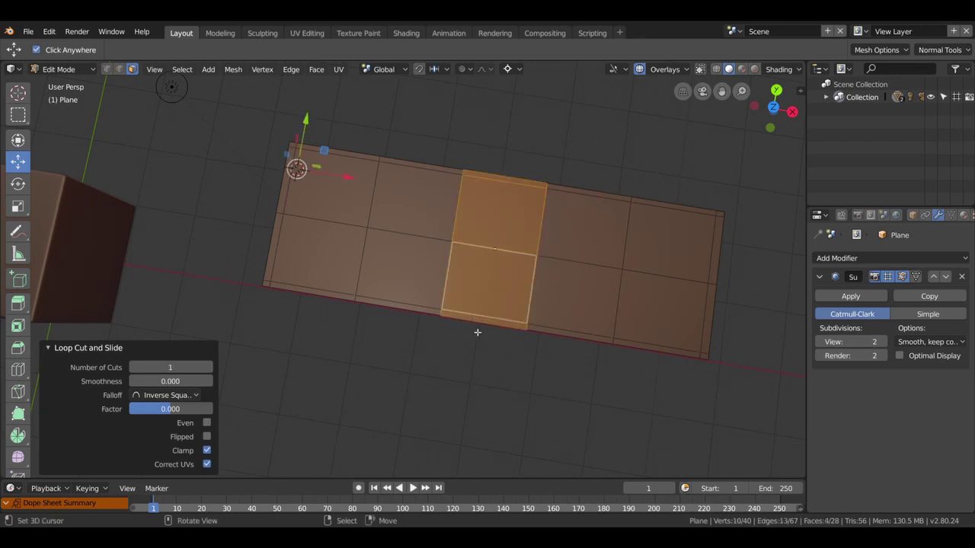
Raise the selected faces 96.7 cm along Z and return to Object Mode.
middle_drag(477, 332, 496, 229)
key(g)
click(496, 228)
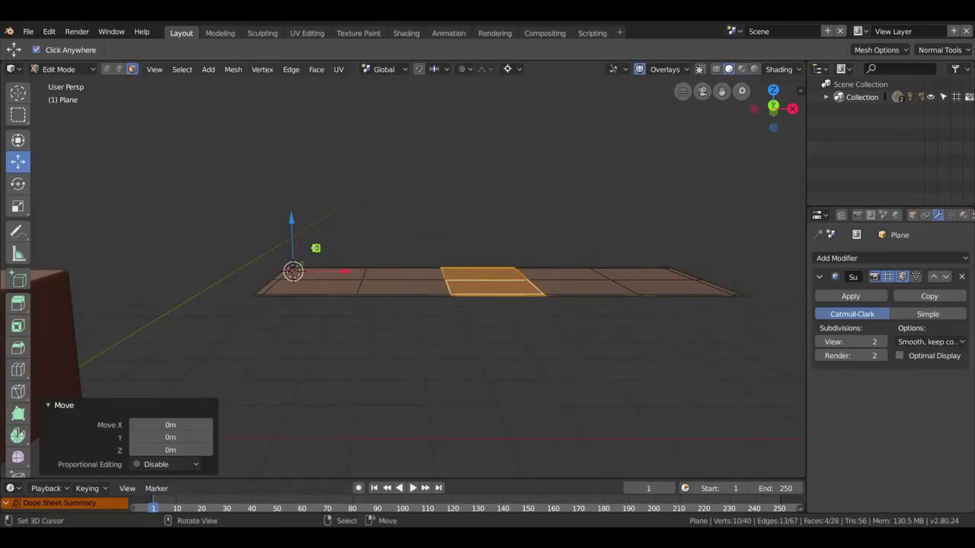
drag(293, 222, 283, 157)
mouse_move(540, 260)
middle_down()
mouse_move(466, 314)
mouse_move(542, 275)
mouse_move(515, 279)
mouse_move(530, 320)
mouse_move(492, 331)
mouse_move(509, 337)
middle_up()
key(Tab)
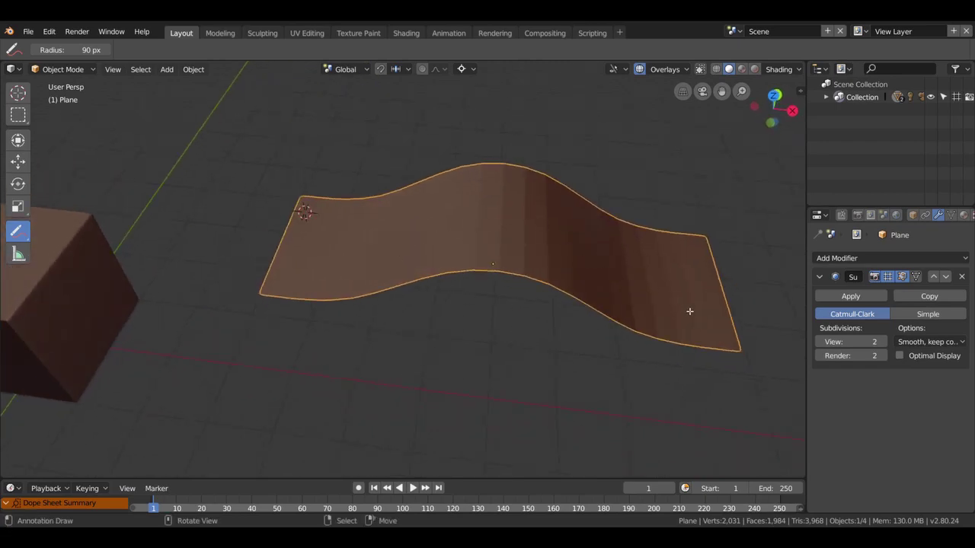
Apply Shade Smooth to the wavy strip, then return to Edit Mode on its cage.
mouse_move(528, 239)
middle_down()
mouse_move(618, 276)
mouse_move(563, 254)
mouse_move(369, 289)
mouse_move(317, 267)
mouse_move(411, 315)
mouse_move(548, 285)
mouse_move(460, 272)
middle_up()
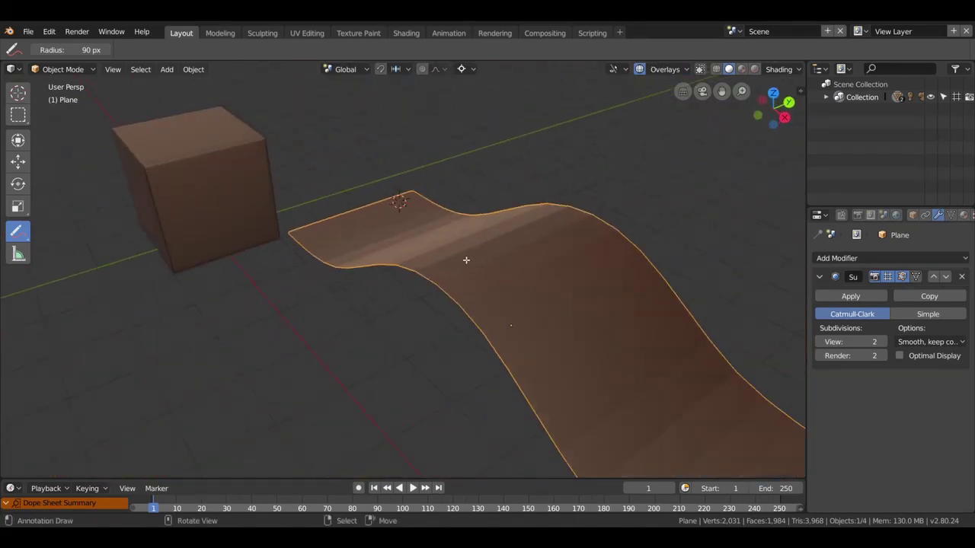
scroll(482, 304, down, 2)
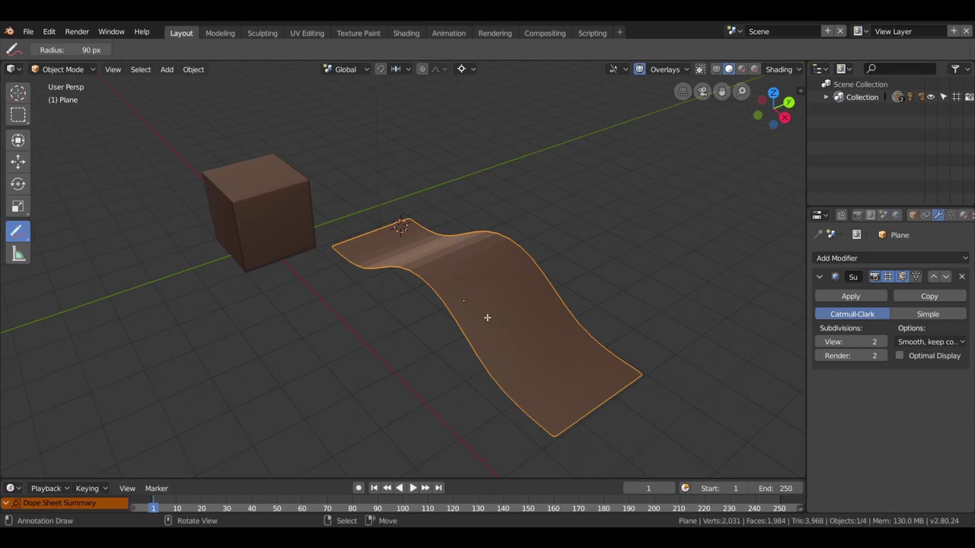
right_click(487, 318)
click(479, 313)
mouse_move(496, 276)
middle_down()
mouse_move(588, 327)
mouse_move(563, 252)
mouse_move(366, 289)
mouse_move(561, 318)
mouse_move(558, 271)
middle_up()
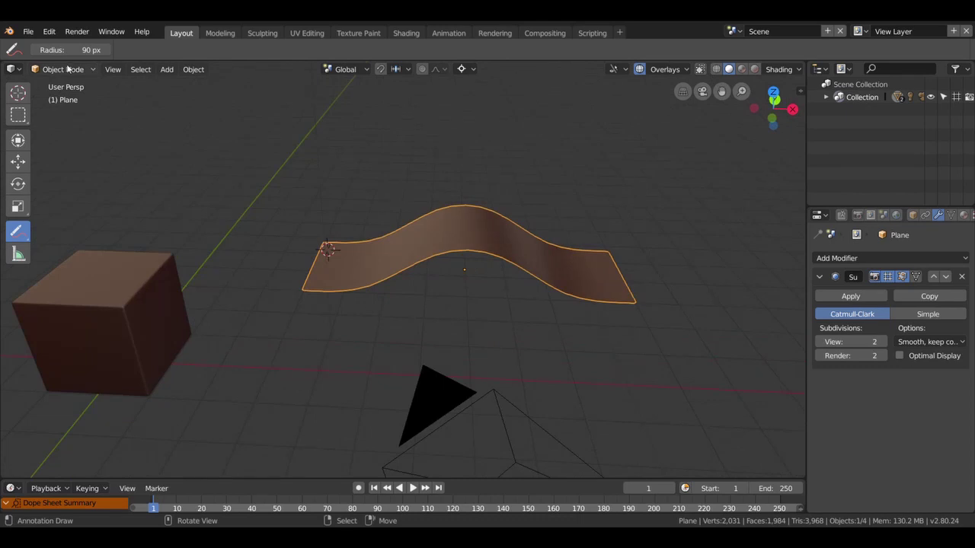
middle_drag(502, 265, 463, 310)
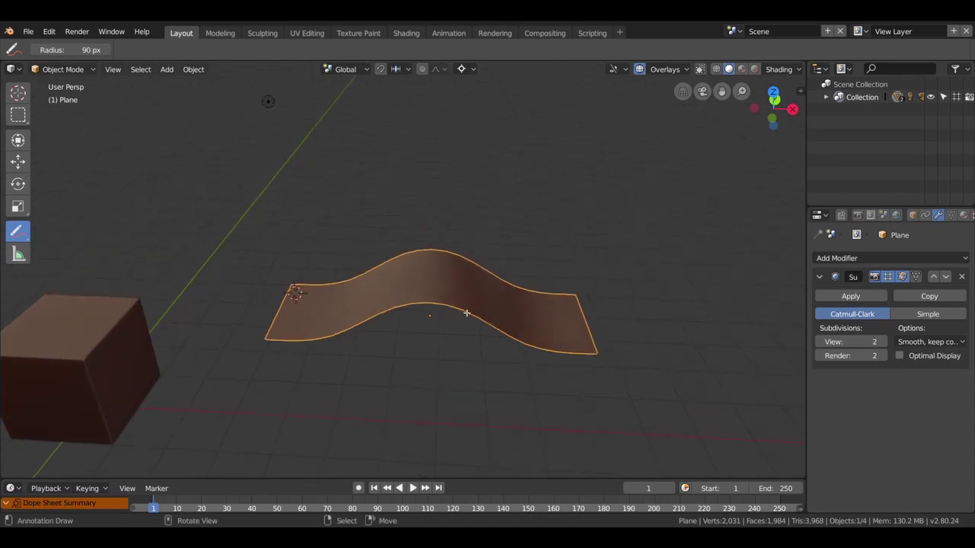
key(Tab)
scroll(453, 293, up, 2)
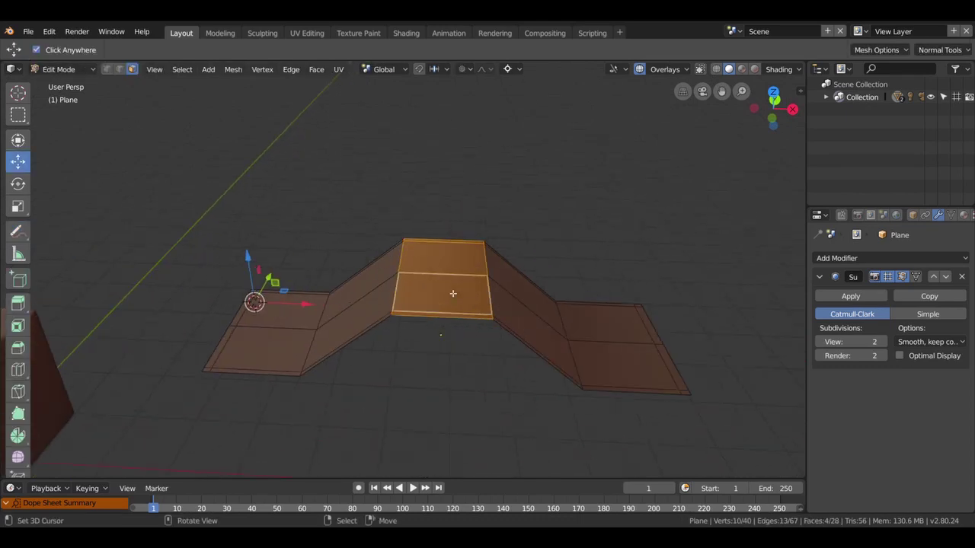
Cut a centred loop through the raised faces and lift it 40.1 cm along Z.
scroll(453, 294, up, 2)
middle_drag(460, 284, 449, 280)
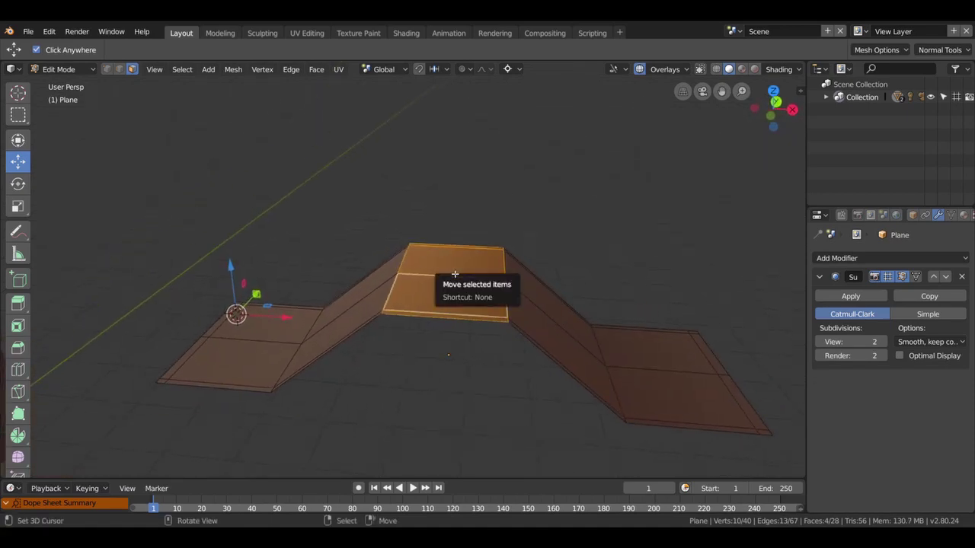
key(ctrl+r)
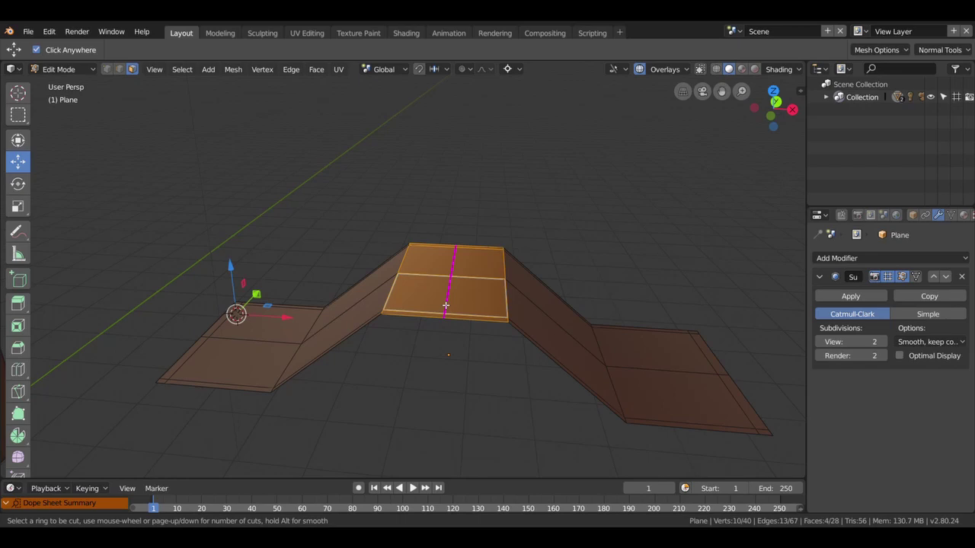
click(445, 306)
right_click(446, 305)
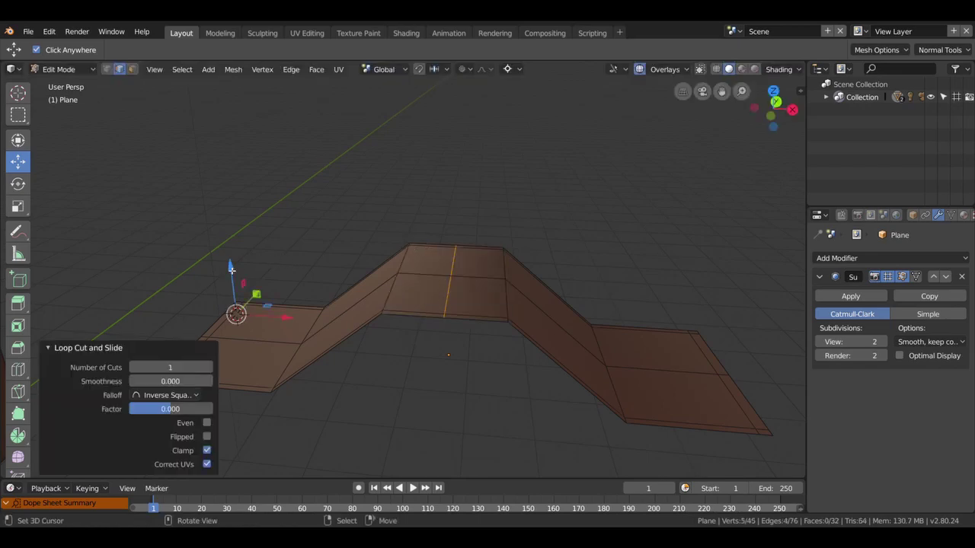
key(g)
key(z)
click(229, 243)
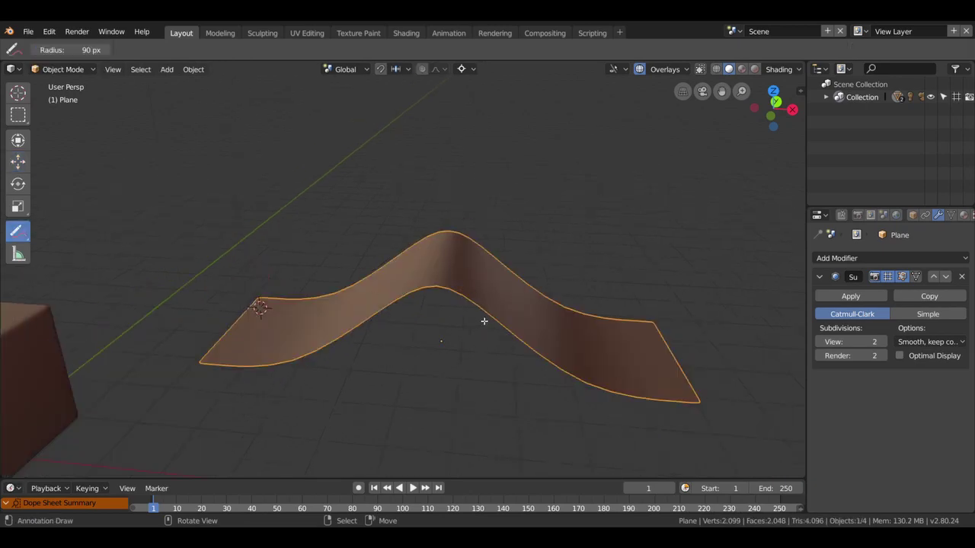
Add a support edge loop beside the strip's peak, slid close to it.
key(Tab)
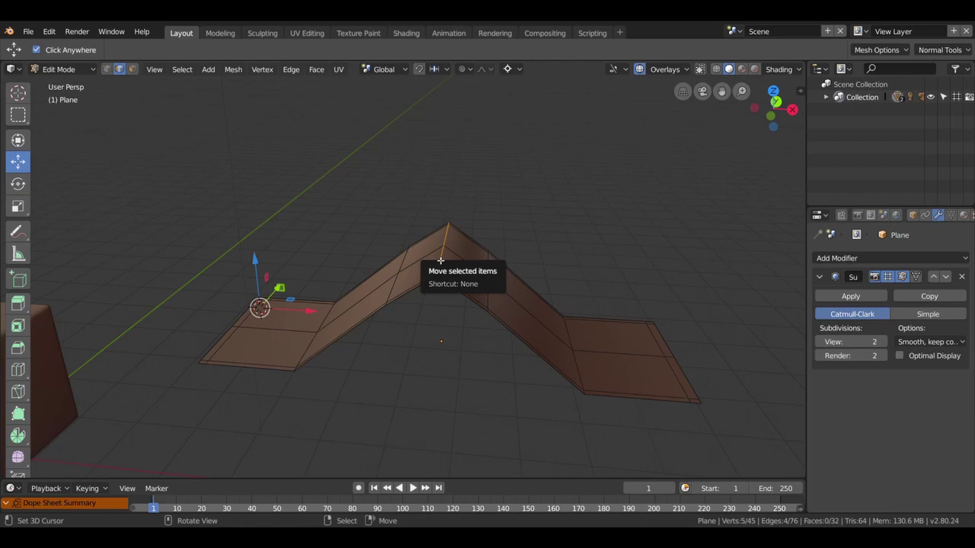
scroll(475, 278, up, 2)
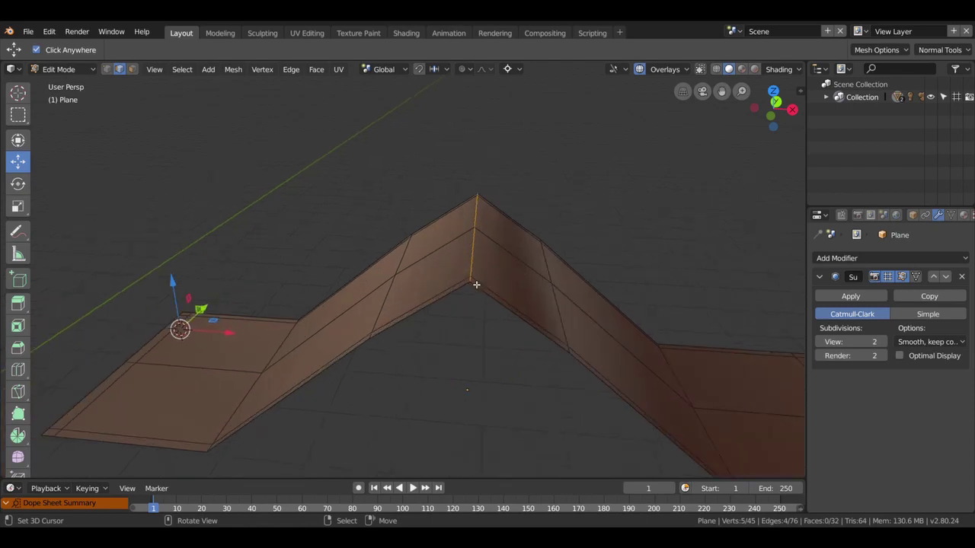
scroll(472, 283, up, 2)
scroll(457, 287, up, 2)
key(ctrl+r)
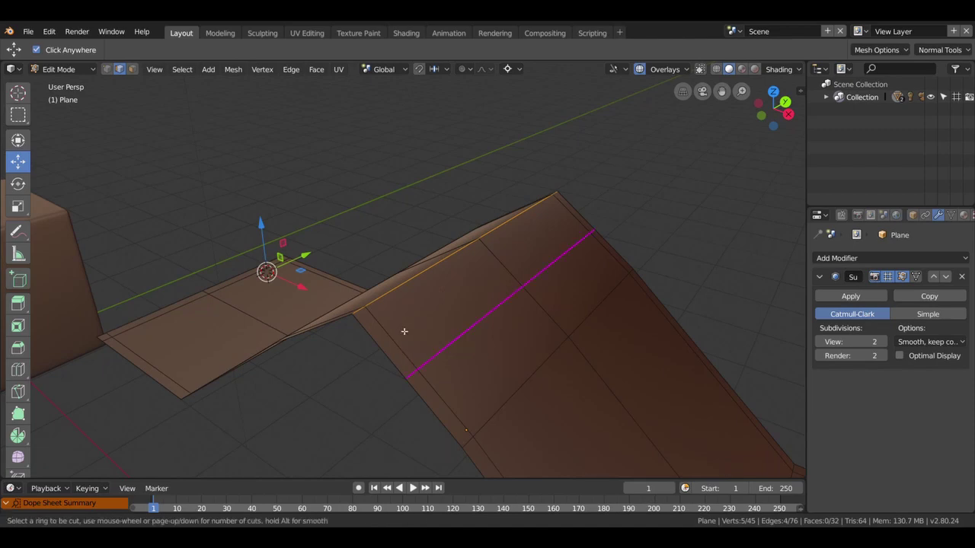
click(412, 328)
click(348, 292)
middle_drag(340, 288, 388, 304)
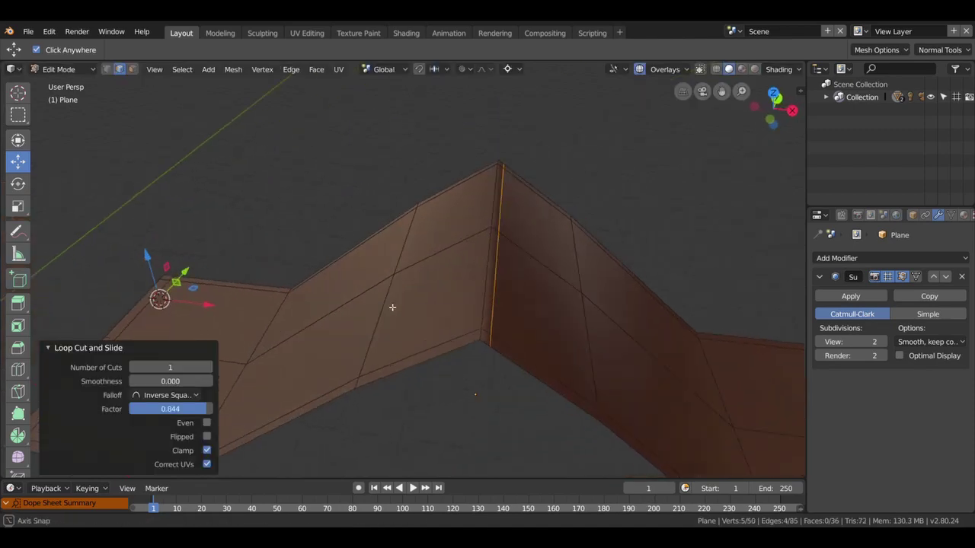
Add a second support loop on the far slope, slid toward the peak, then check the smoothed ridge.
key(ctrl+r)
click(459, 338)
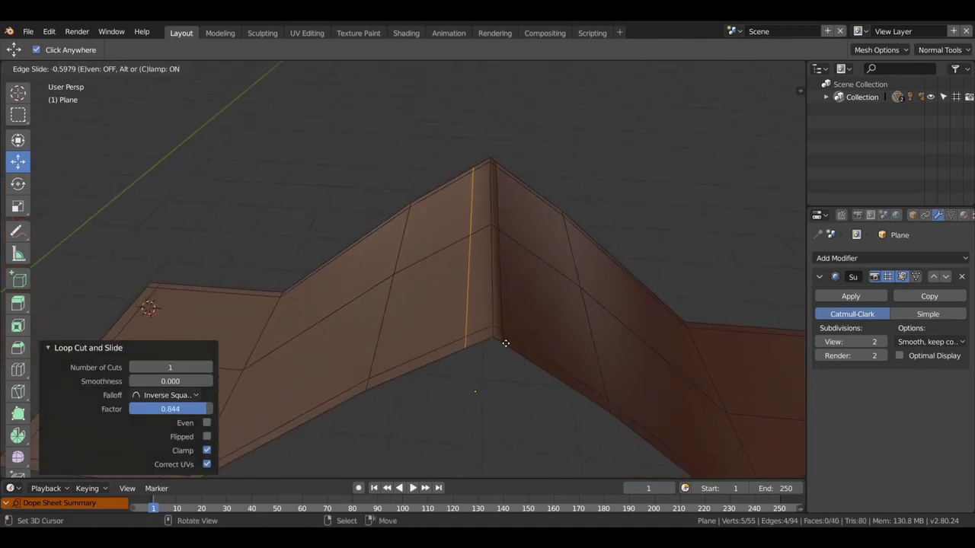
click(519, 342)
key(Tab)
mouse_move(72, 311)
middle_down()
mouse_move(71, 337)
mouse_move(35, 341)
mouse_move(59, 343)
middle_up()
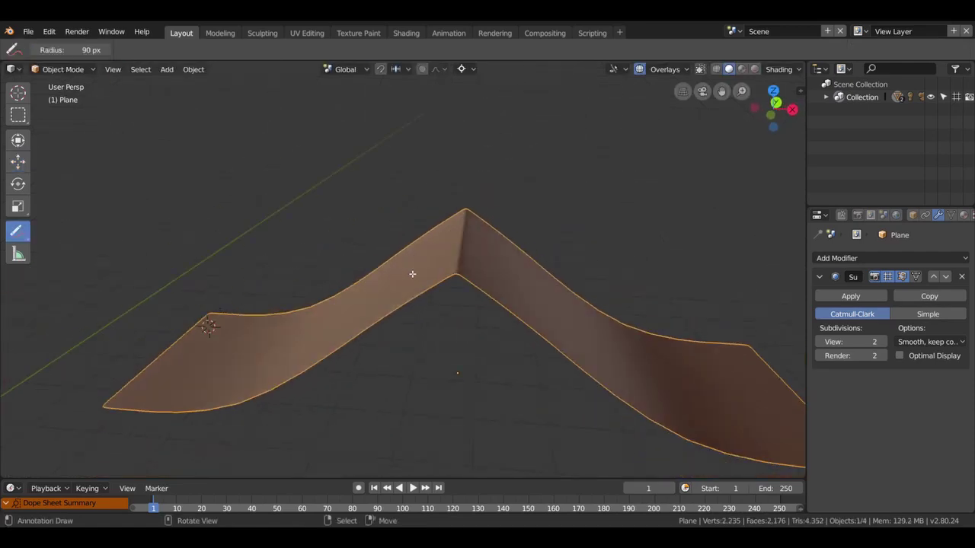
key(Tab)
mouse_move(463, 276)
middle_down()
mouse_move(467, 330)
mouse_move(495, 327)
middle_up()
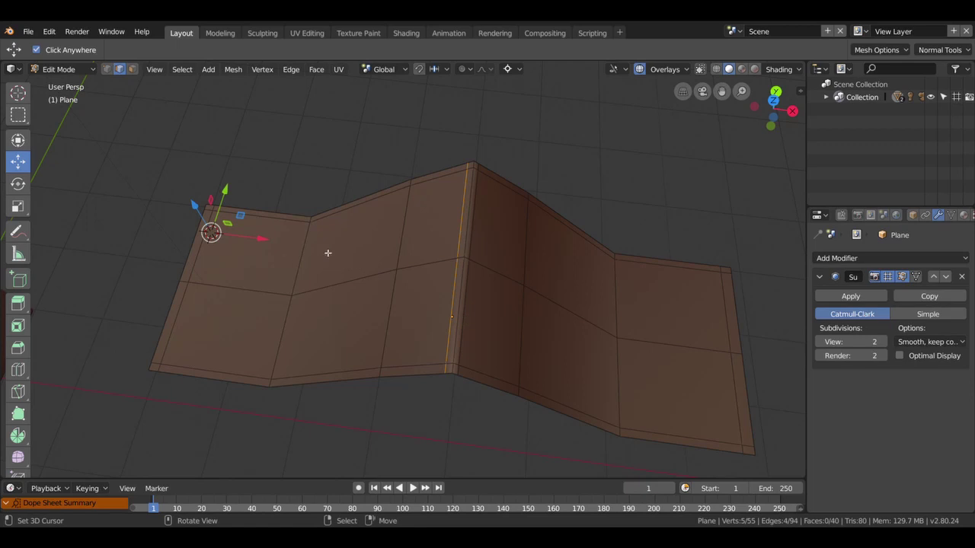
Select the edge loop across the wave strip's sloped section.
mouse_move(459, 381)
middle_down()
mouse_move(516, 305)
mouse_move(383, 326)
middle_up()
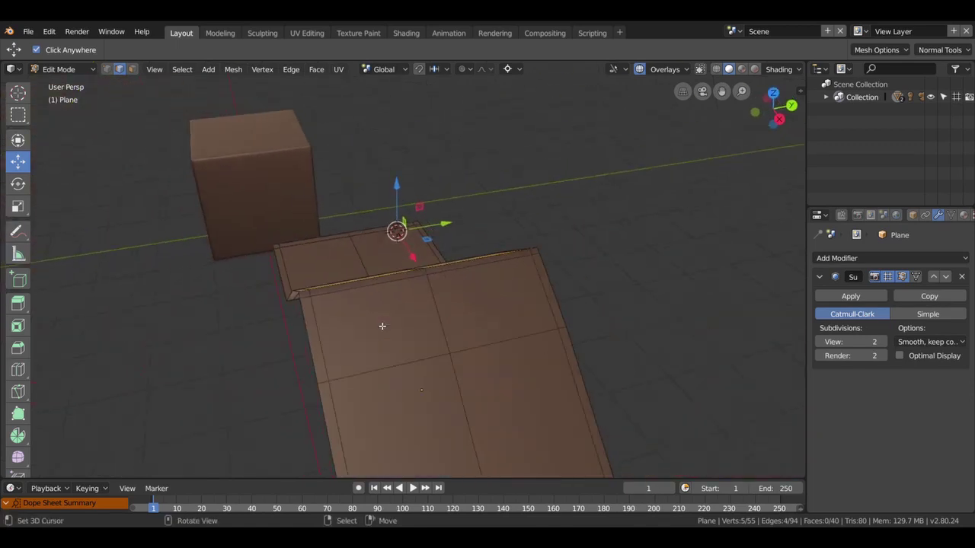
scroll(382, 326, down, 1)
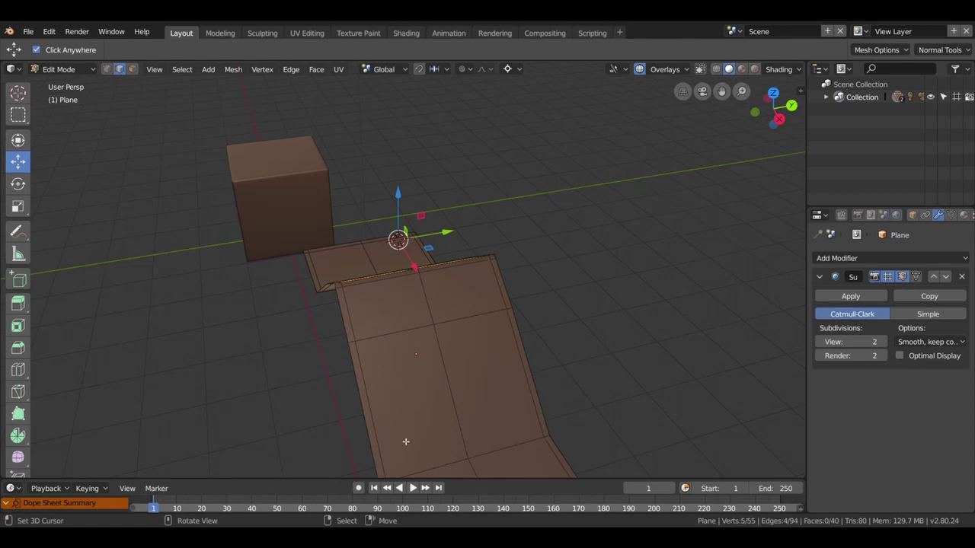
scroll(405, 441, down, 2)
middle_drag(441, 392, 110, 297)
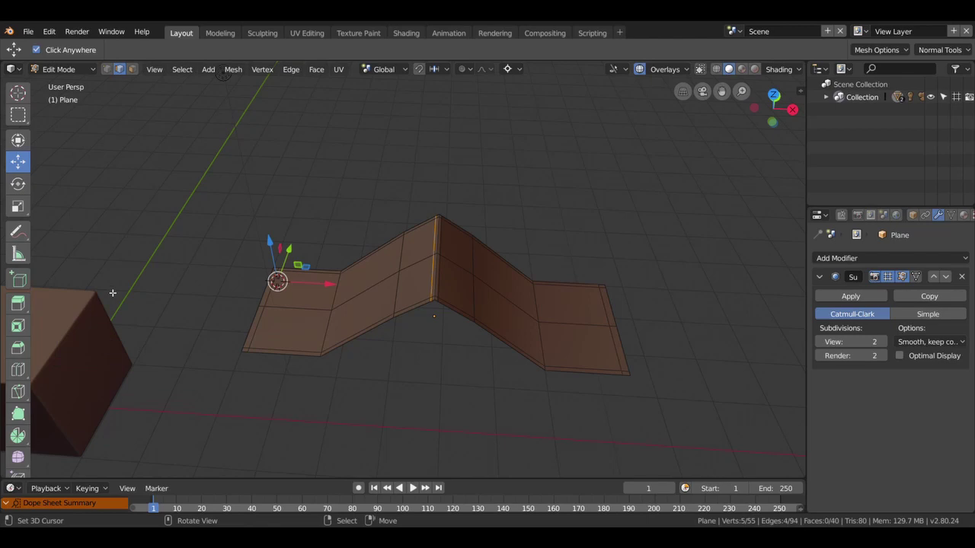
mouse_move(441, 285)
middle_down()
mouse_move(413, 278)
mouse_move(465, 289)
middle_up()
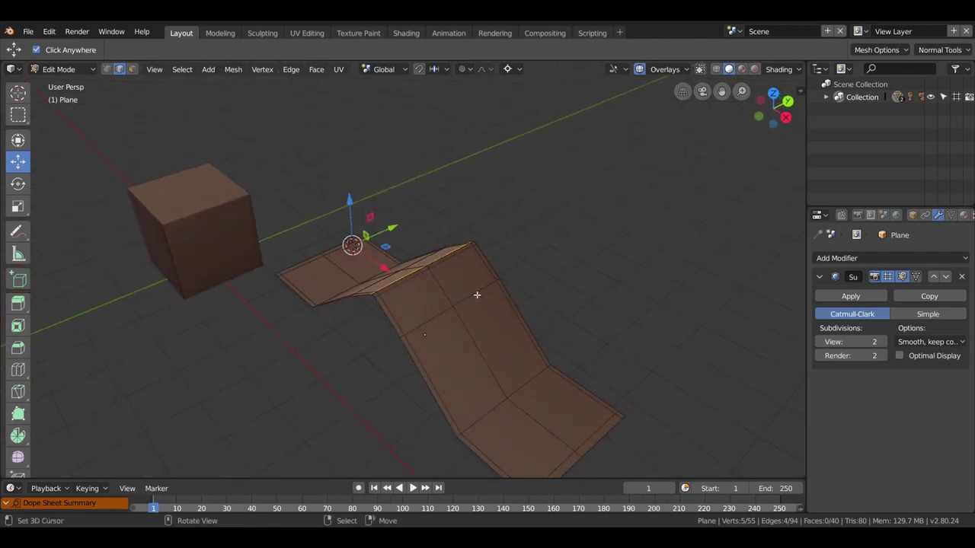
key(alt+a)
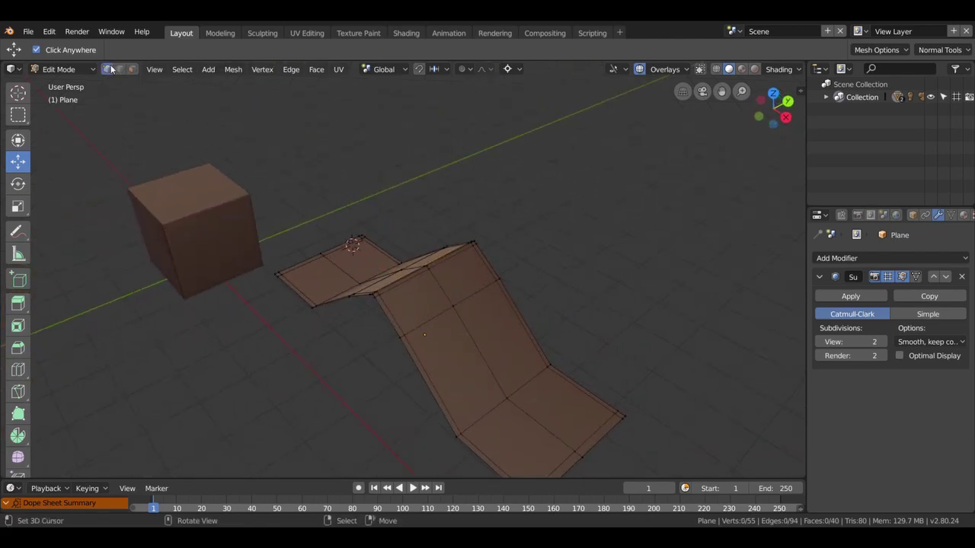
click(482, 295)
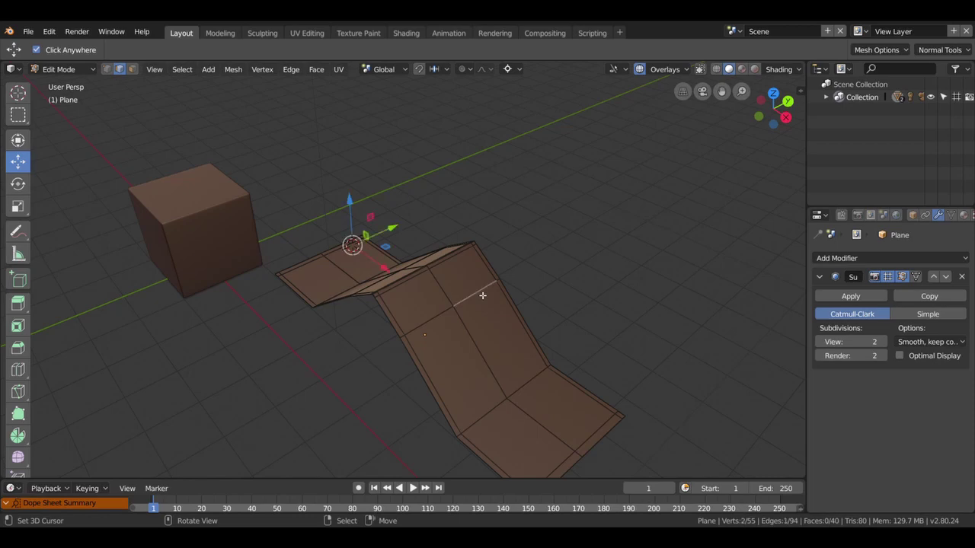
key(shift)
alt+click(482, 296)
Edge-slide two loops toward the strip's folds.
middle_drag(413, 326, 447, 336)
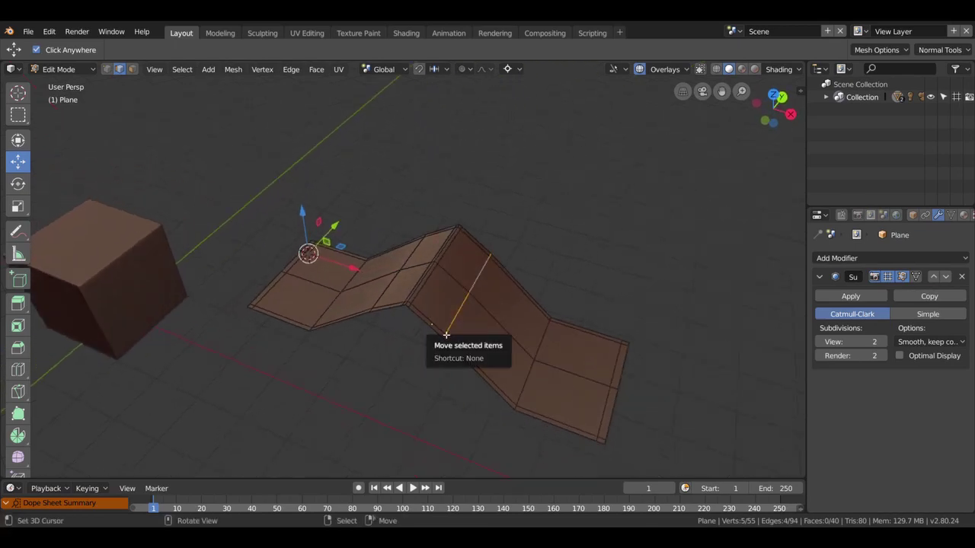
drag(346, 266, 392, 282)
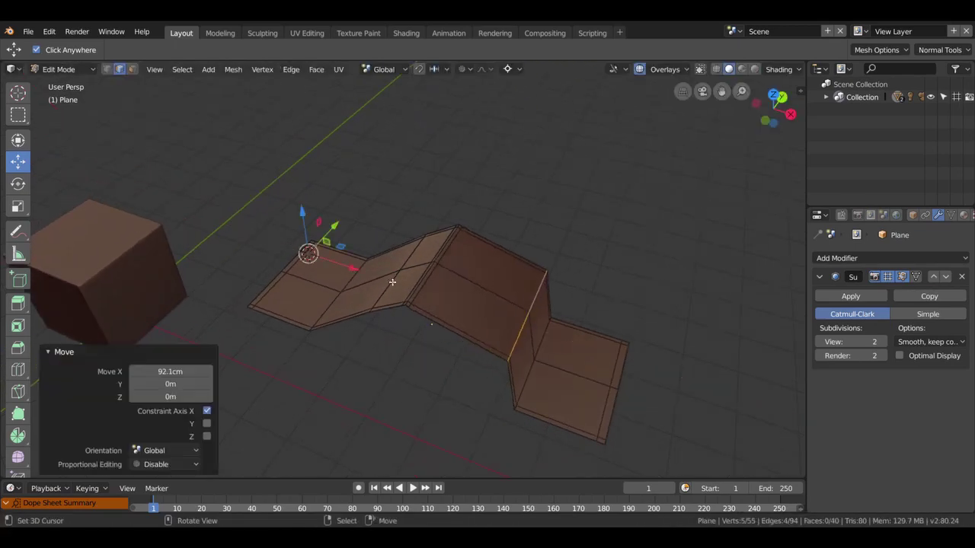
key(ctrl+z)
key(g)
key(g)
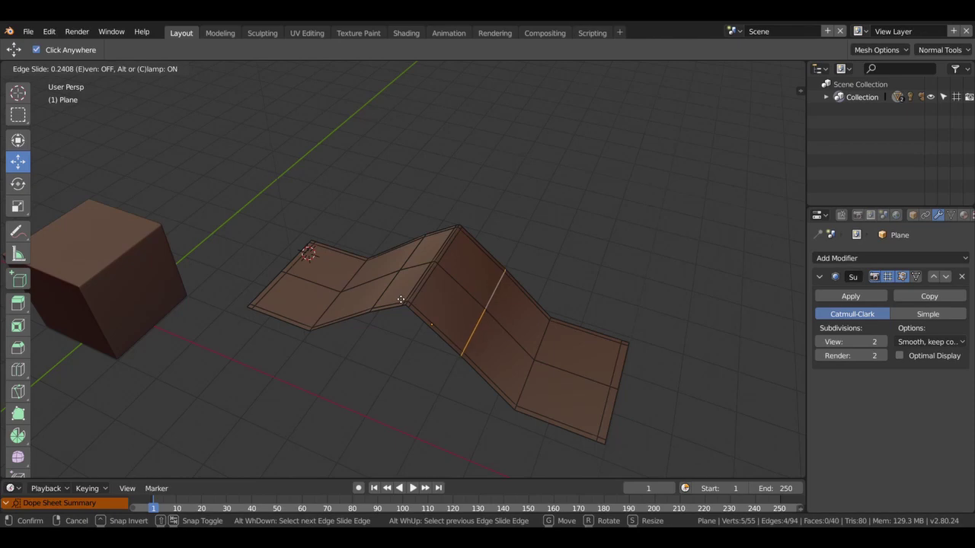
click(401, 299)
middle_drag(401, 300, 402, 293)
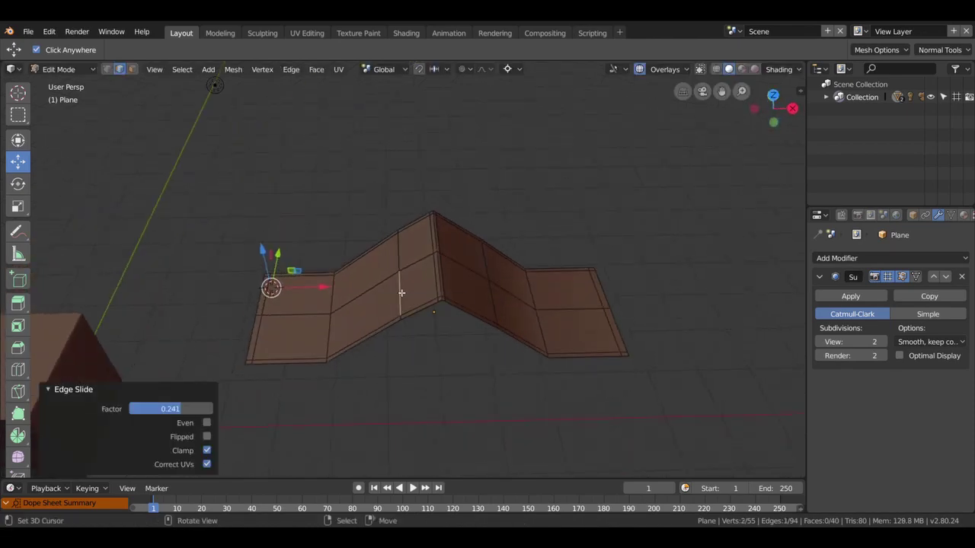
alt+click(401, 292)
key(g)
key(g)
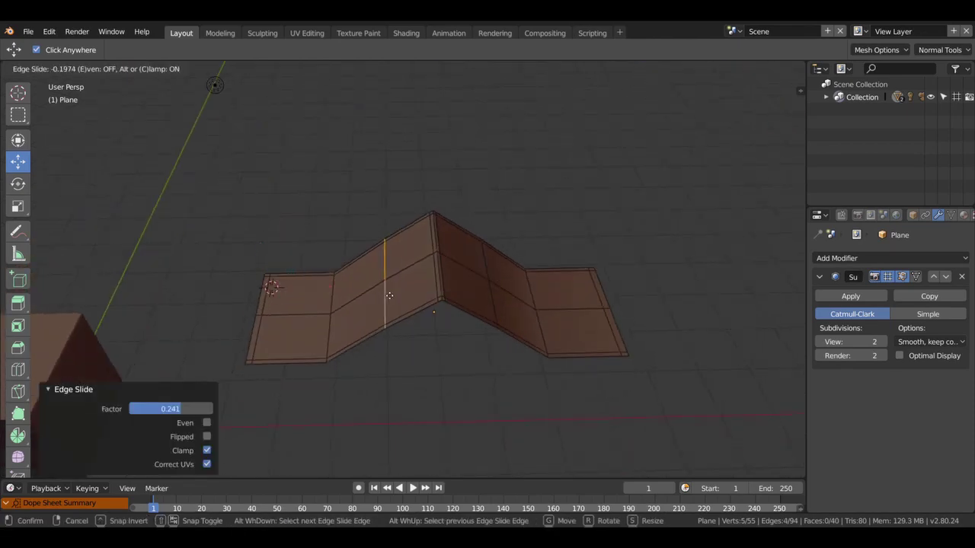
click(384, 298)
middle_drag(385, 297, 364, 414)
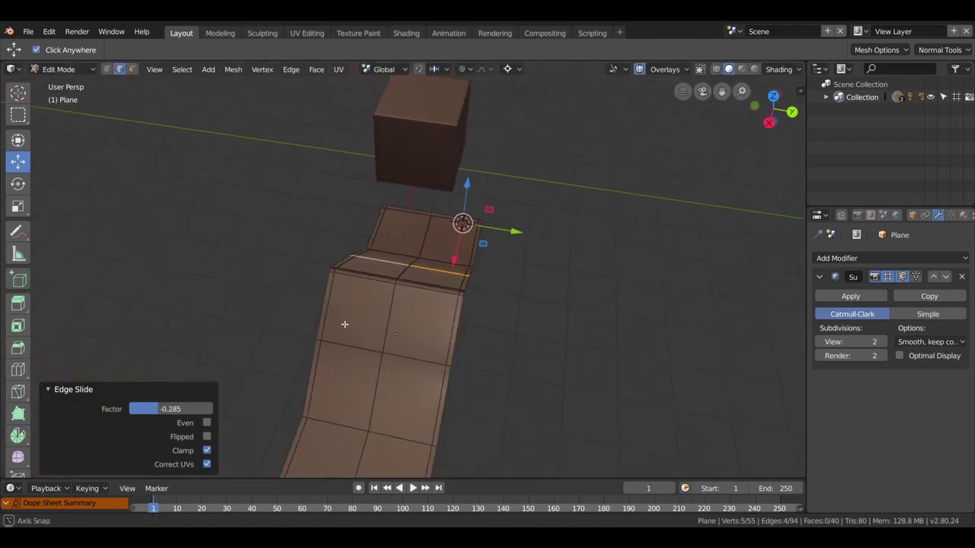
mouse_move(418, 342)
middle_down()
mouse_move(144, 345)
mouse_move(485, 368)
middle_up()
Cut a new centred edge loop across the strip's long slope.
key(ctrl+r)
click(489, 374)
right_click(490, 374)
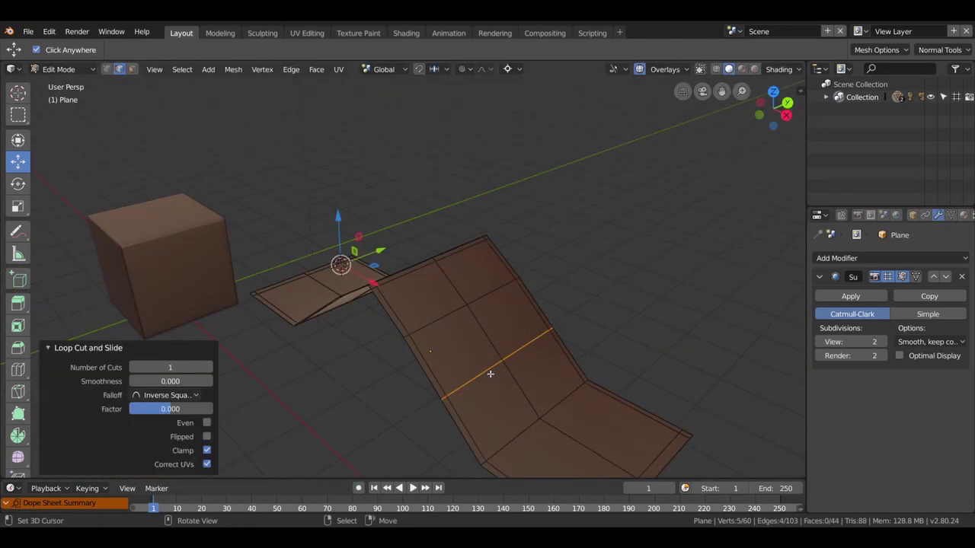
middle_drag(465, 367, 403, 331)
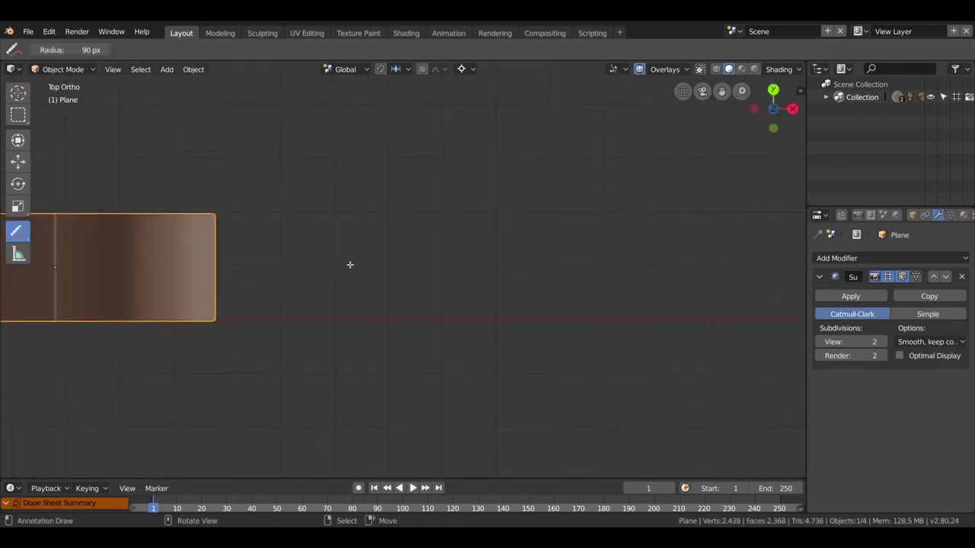
Add a new plane to the scene.
key(shift+a)
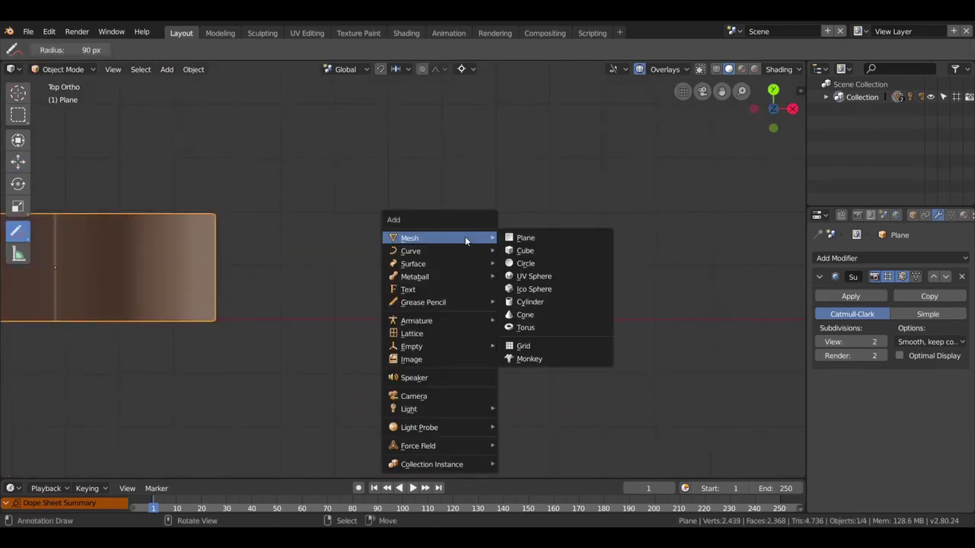
click(536, 240)
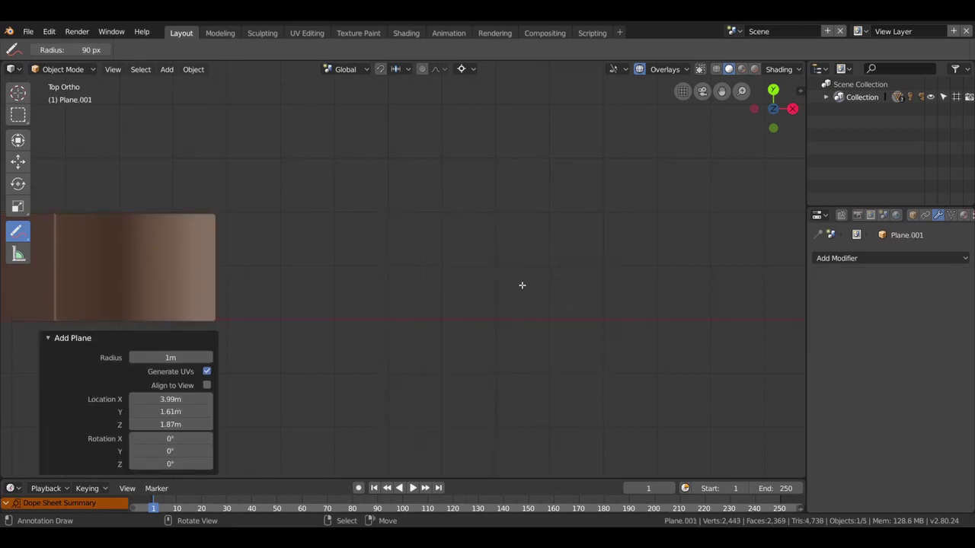
scroll(521, 285, down, 3)
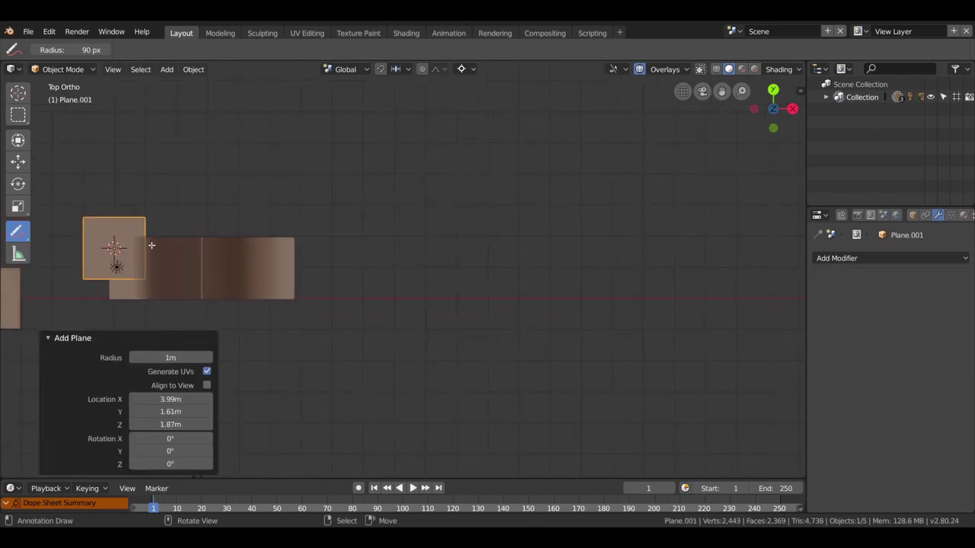
scroll(132, 253, down, 1)
scroll(191, 300, down, 2)
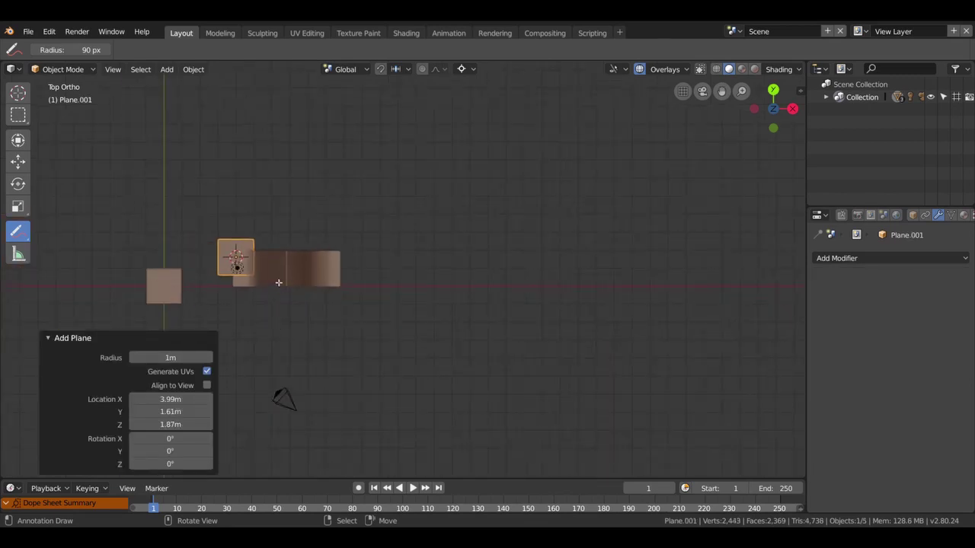
Move the plane's mesh along X, away from the other objects.
key(Tab)
drag(281, 261, 568, 263)
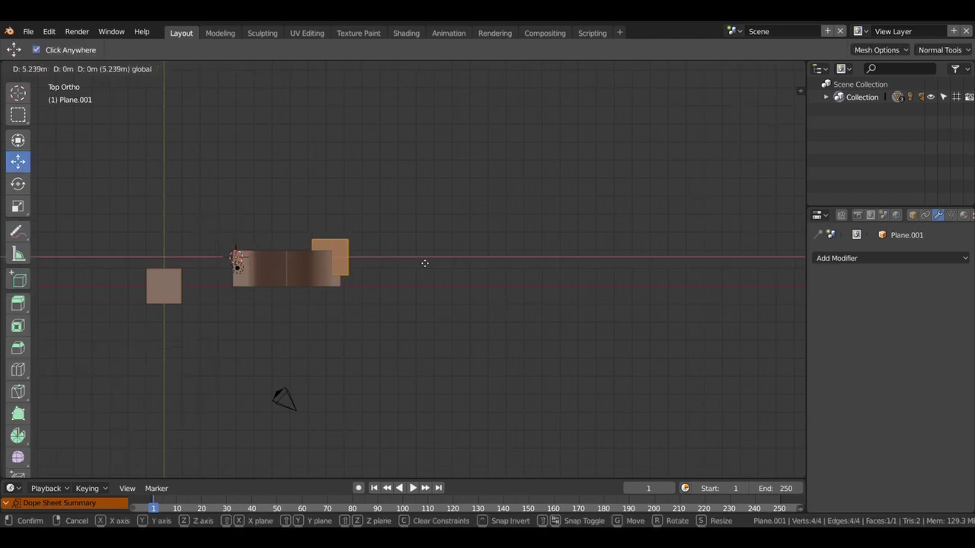
scroll(590, 265, up, 2)
mouse_move(590, 265)
shift+middle_down()
mouse_move(449, 259)
mouse_move(428, 282)
shift+middle_up()
scroll(470, 257, up, 3)
scroll(423, 290, up, 4)
scroll(459, 318, up, 2)
Stretch the plane slightly along the X axis.
key(Tab)
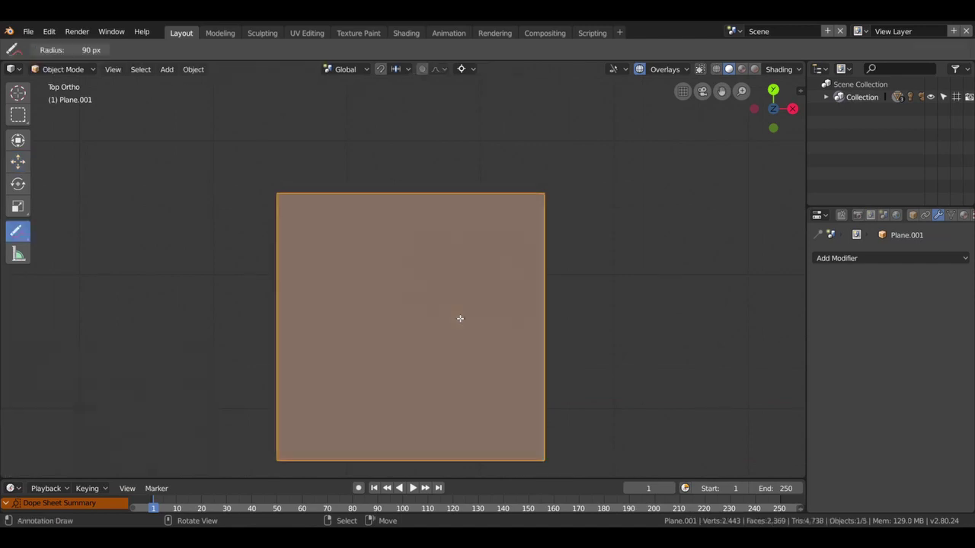
key(Tab)
key(s)
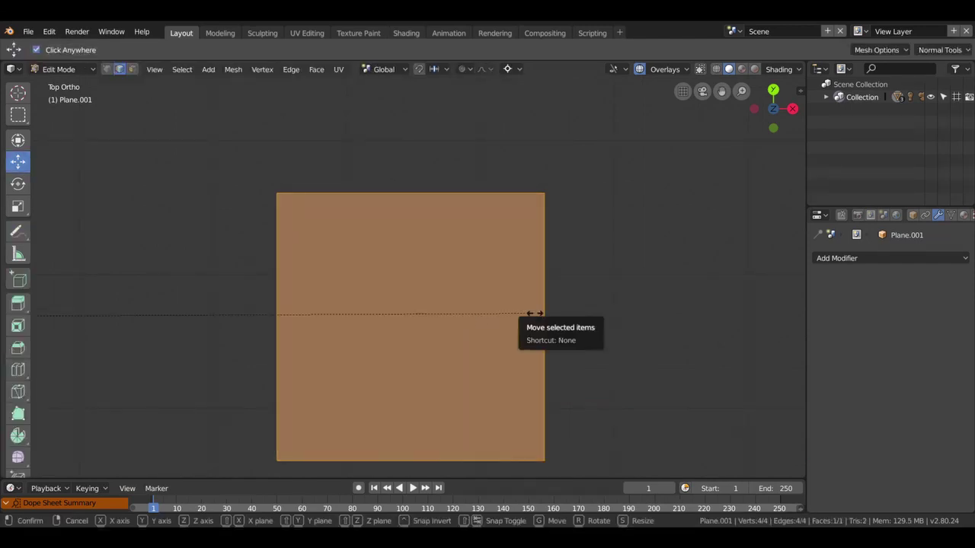
key(z)
key(x)
click(587, 308)
scroll(586, 308, down, 3)
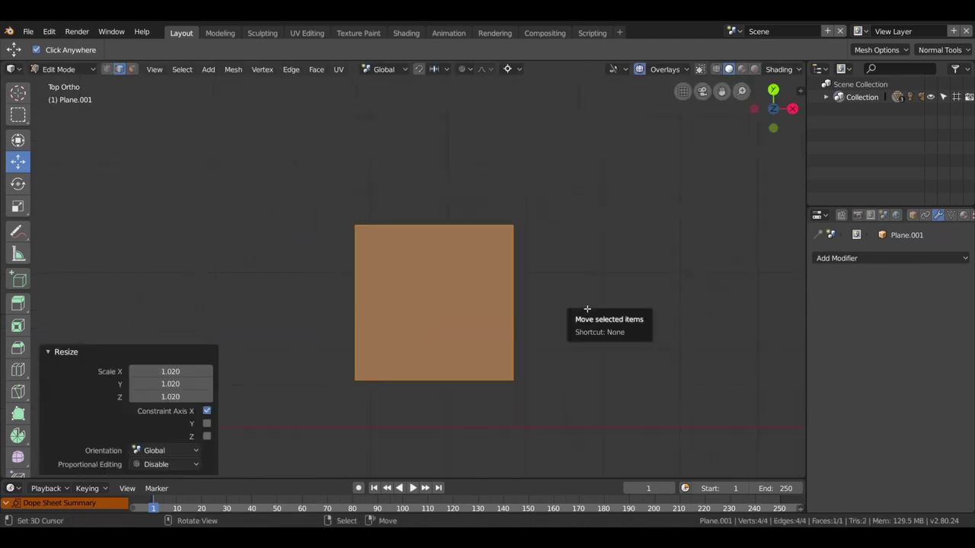
Snap the 3D cursor to the plane and stretch it to 3.802 along X.
key(shift+s)
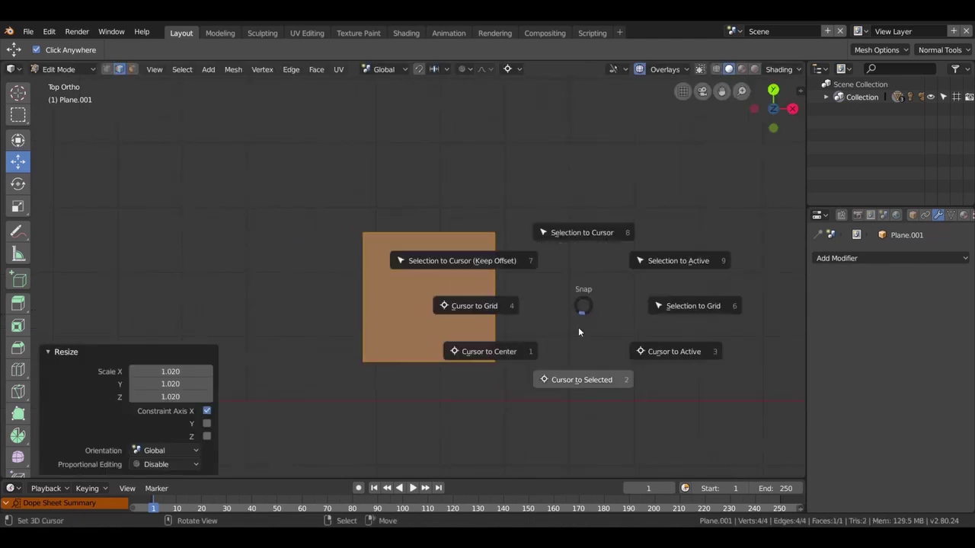
click(572, 348)
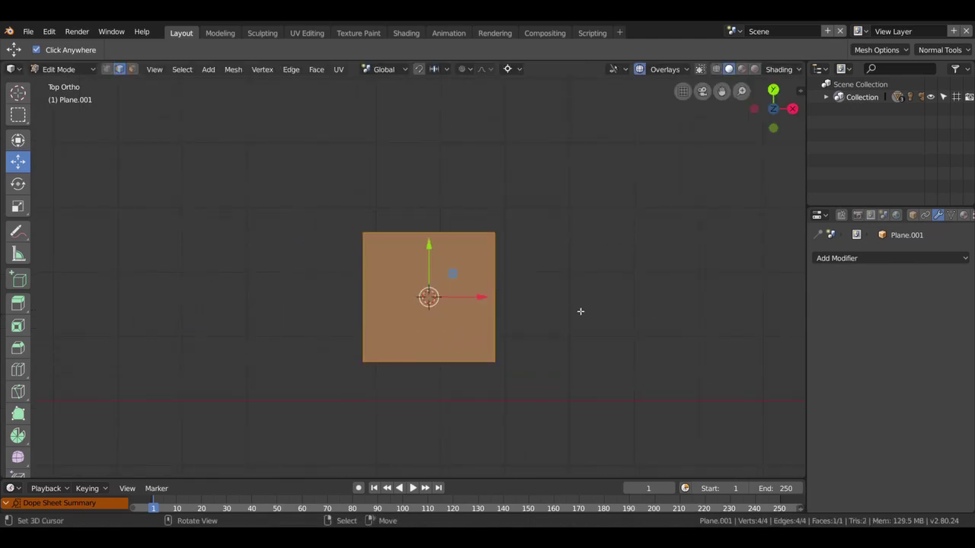
key(s)
key(x)
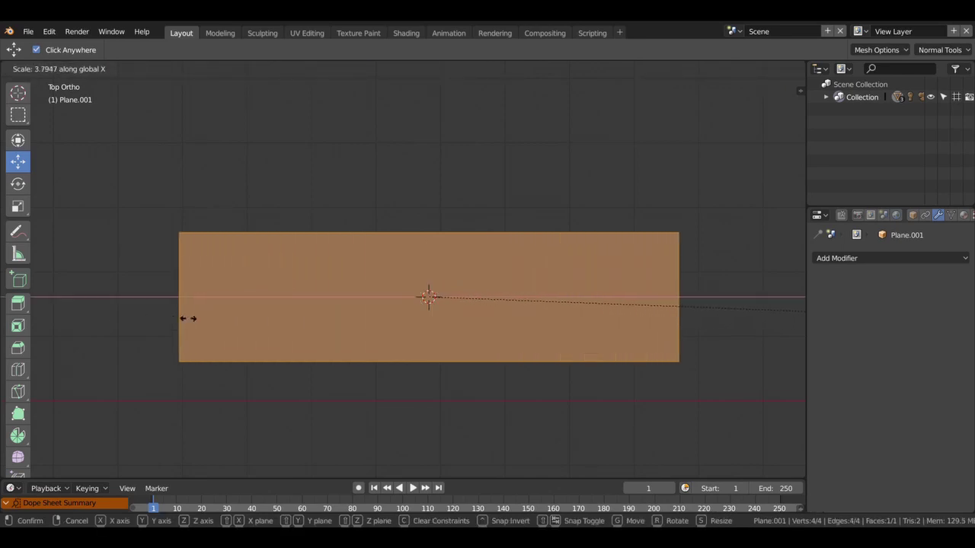
click(179, 318)
scroll(344, 251, up, 1)
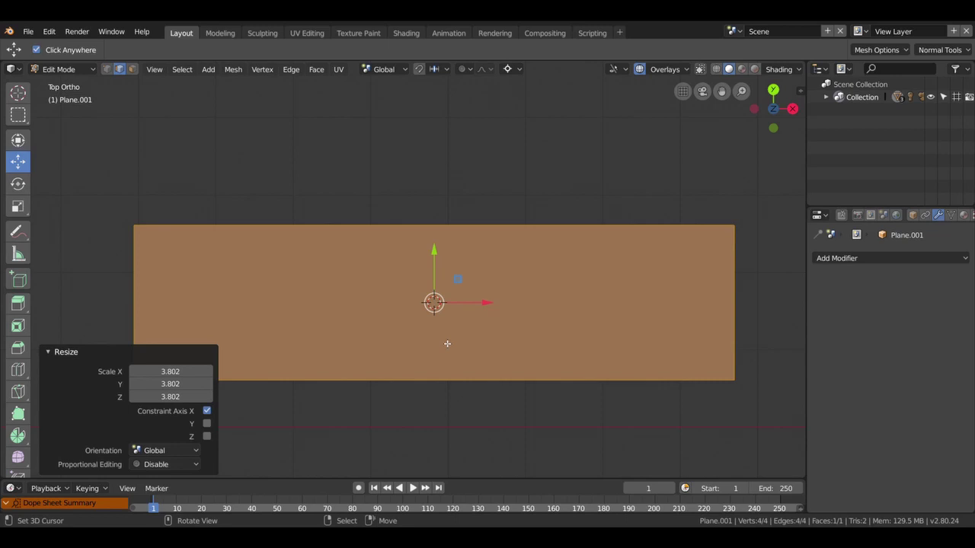
key(Tab)
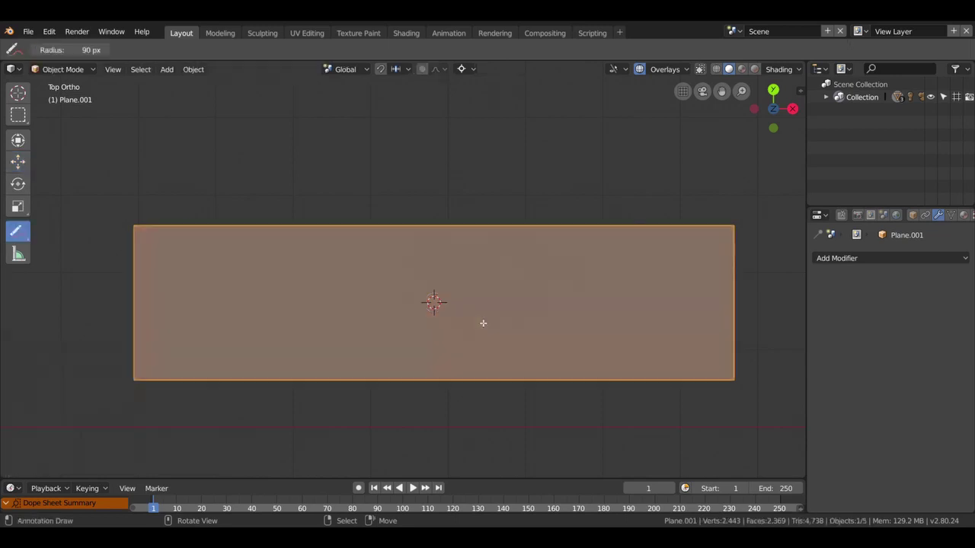
Shade the strip smooth and subdivide its mesh twice into a 4x4 grid.
right_click(463, 314)
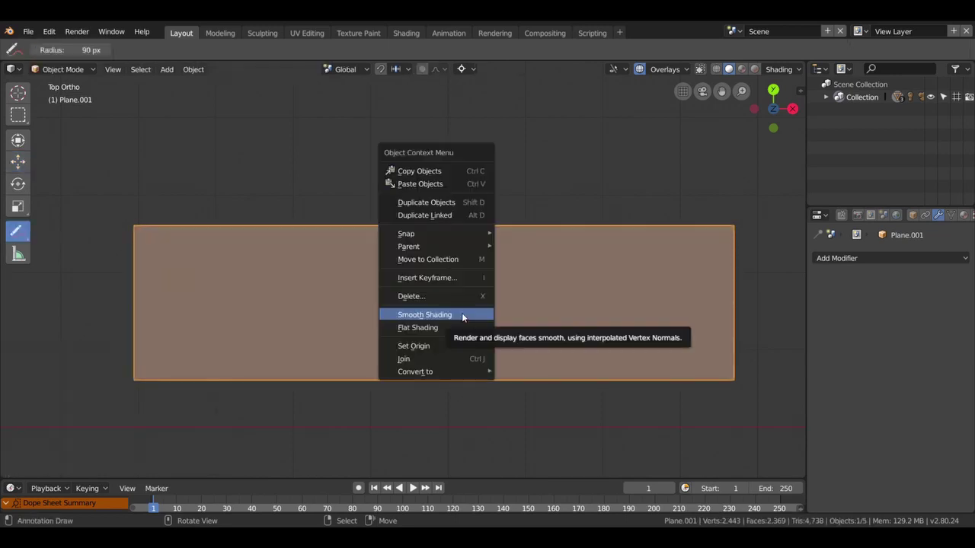
click(440, 315)
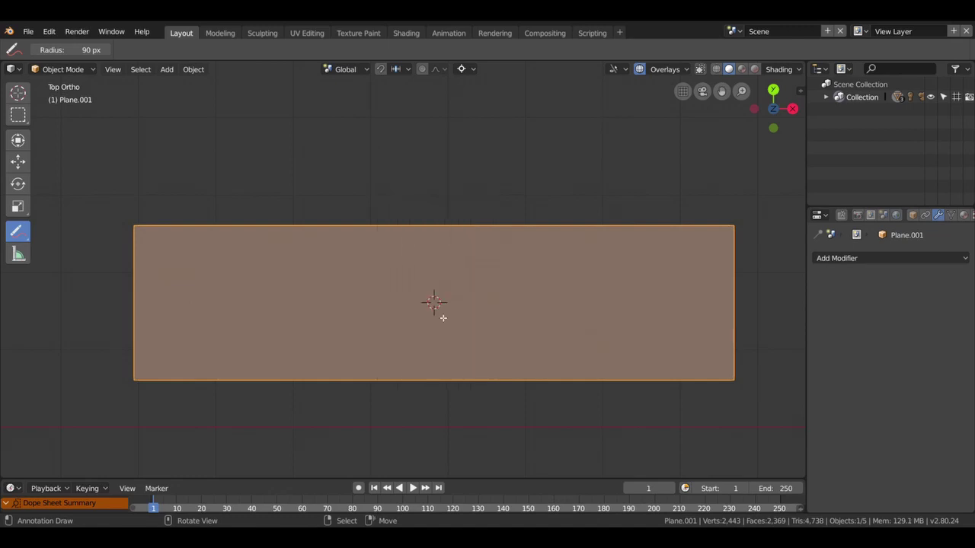
key(Tab)
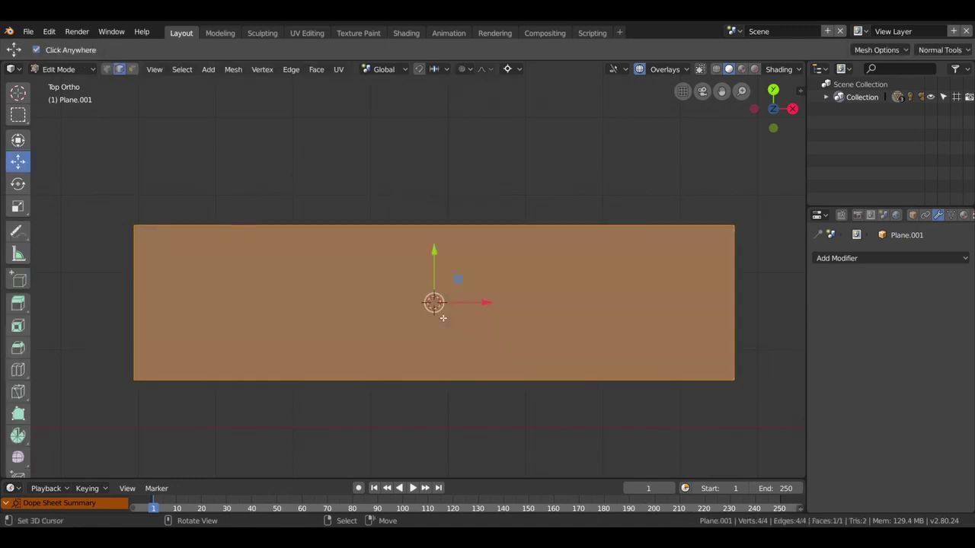
right_click(443, 318)
click(438, 316)
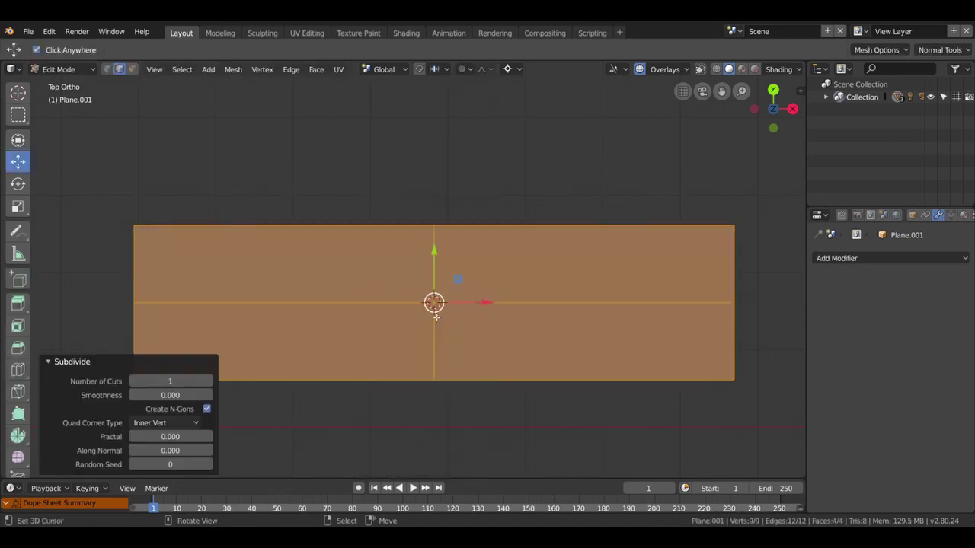
right_click(434, 315)
click(433, 313)
scroll(464, 321, down, 2)
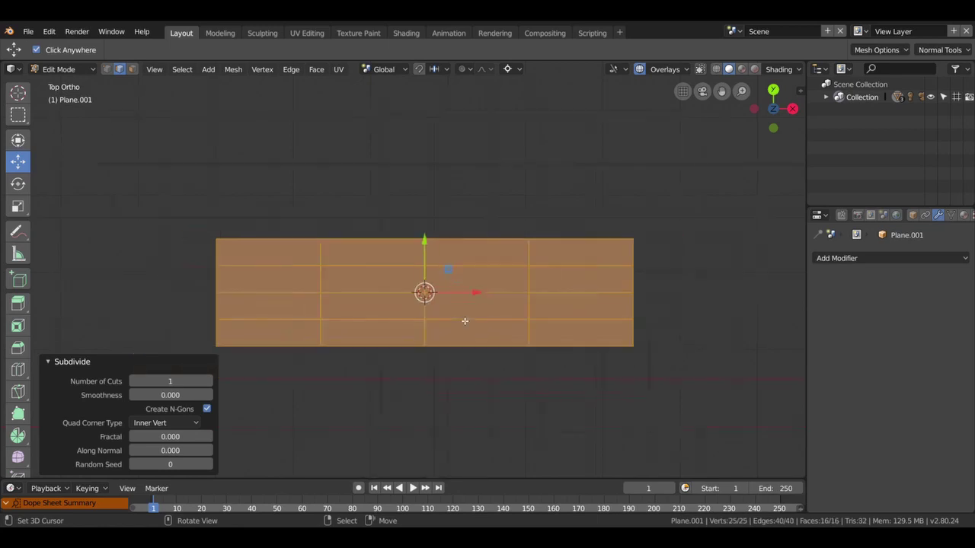
middle_drag(463, 322, 495, 283)
key(Tab)
middle_drag(510, 339, 487, 328)
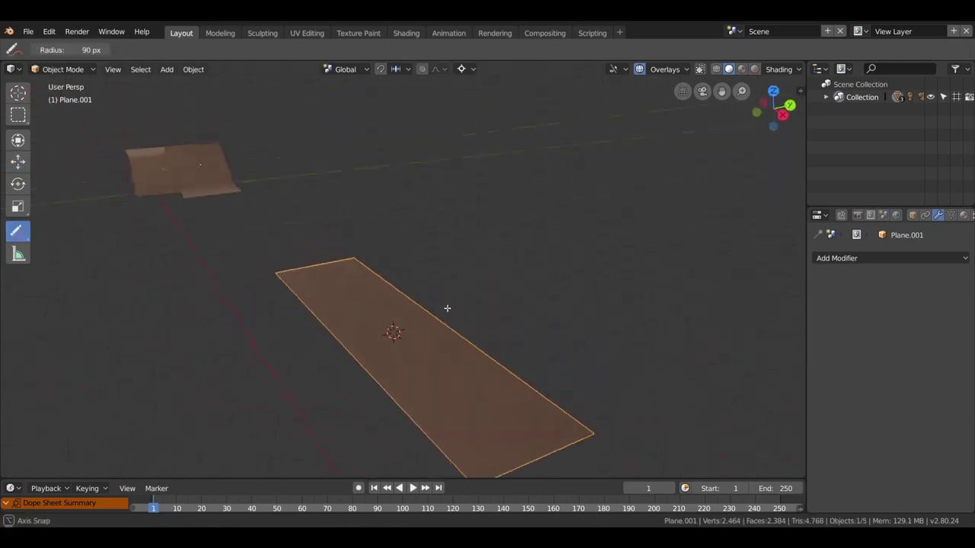
Add a Subdivision Surface modifier with viewport level 2 to the strip.
click(899, 258)
click(732, 405)
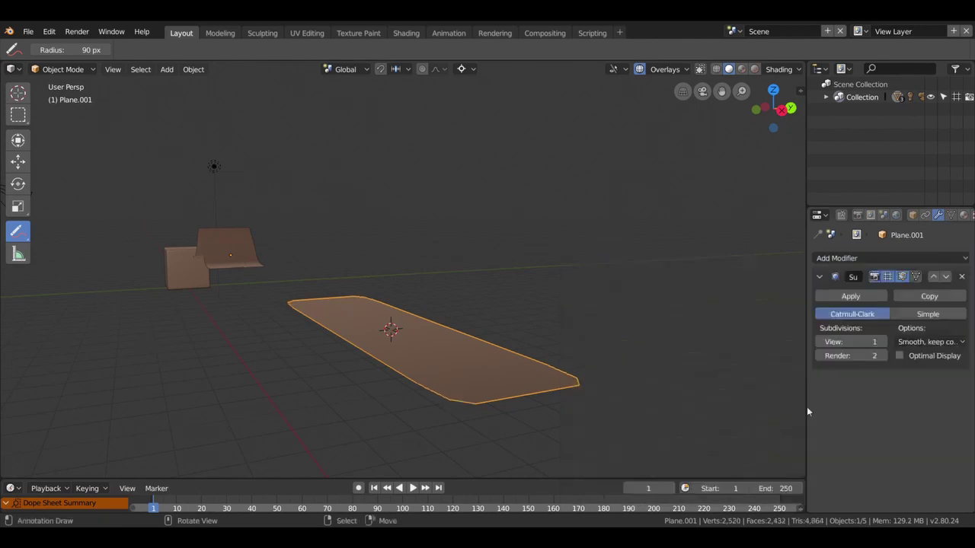
drag(865, 348, 887, 348)
middle_drag(539, 376, 626, 436)
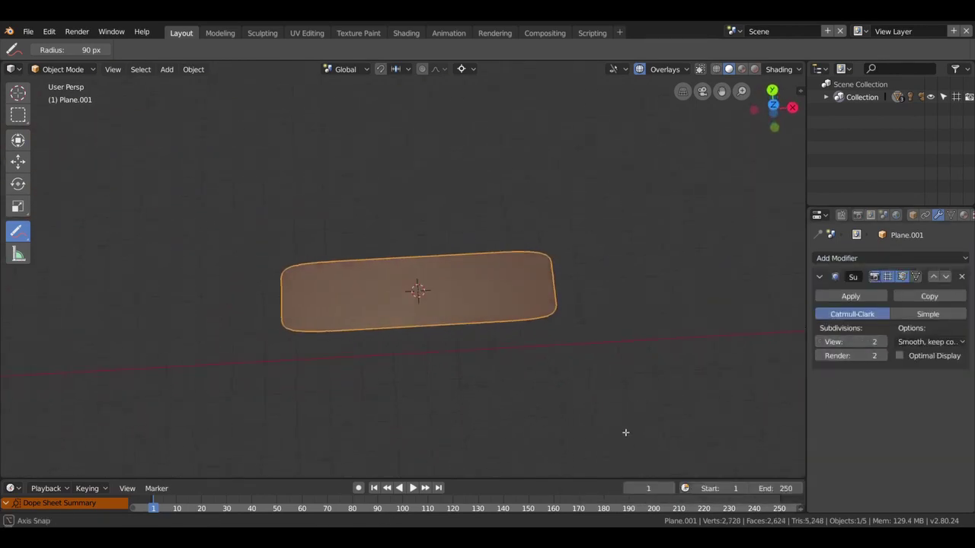
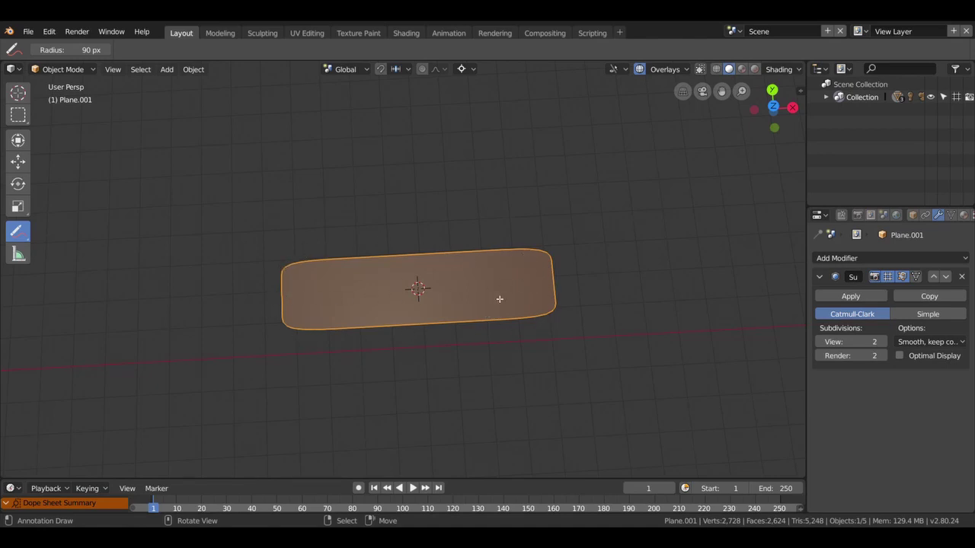
In Edit Mode, add loop cuts slid close to the strip's top and bottom edges.
key(Tab)
scroll(499, 298, up, 3)
scroll(501, 298, up, 3)
key(ctrl+r)
click(170, 266)
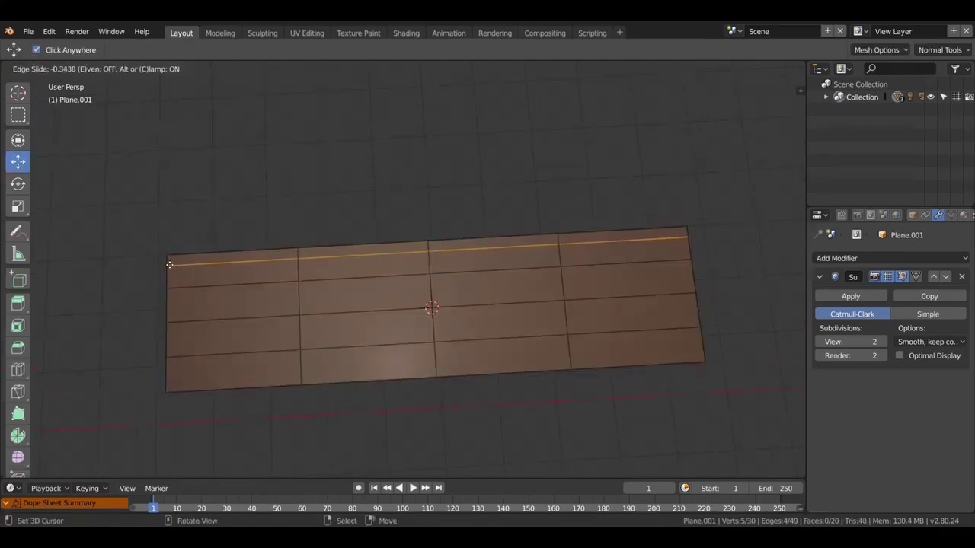
click(170, 260)
key(ctrl+r)
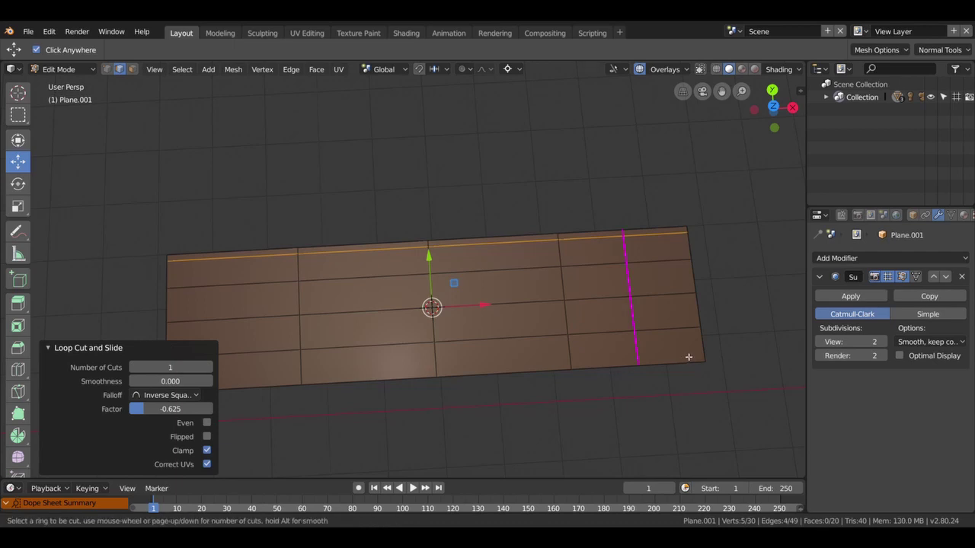
click(690, 352)
click(686, 358)
Add loop cuts slid near the right and left ends, then view the smoothed strip from above.
key(ctrl+r)
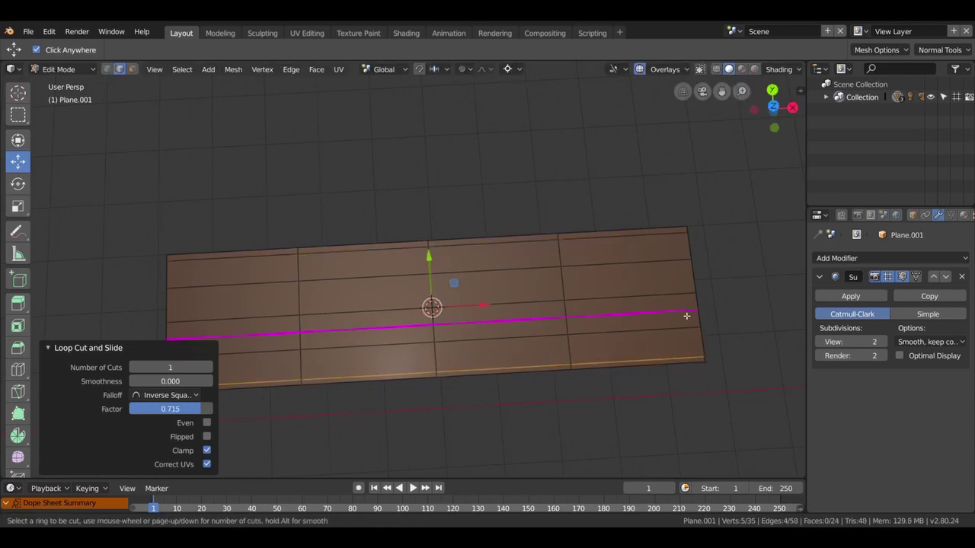
click(648, 280)
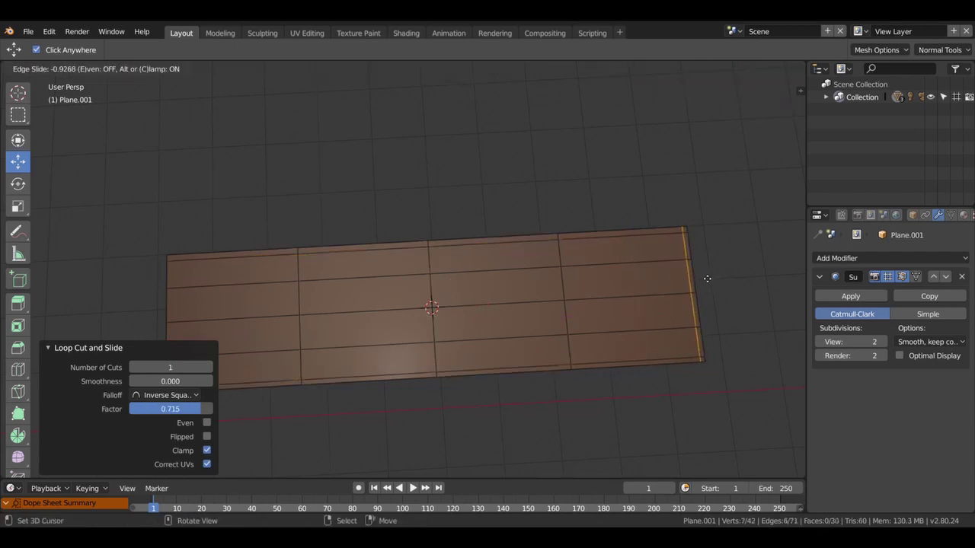
click(708, 279)
key(ctrl+r)
click(225, 264)
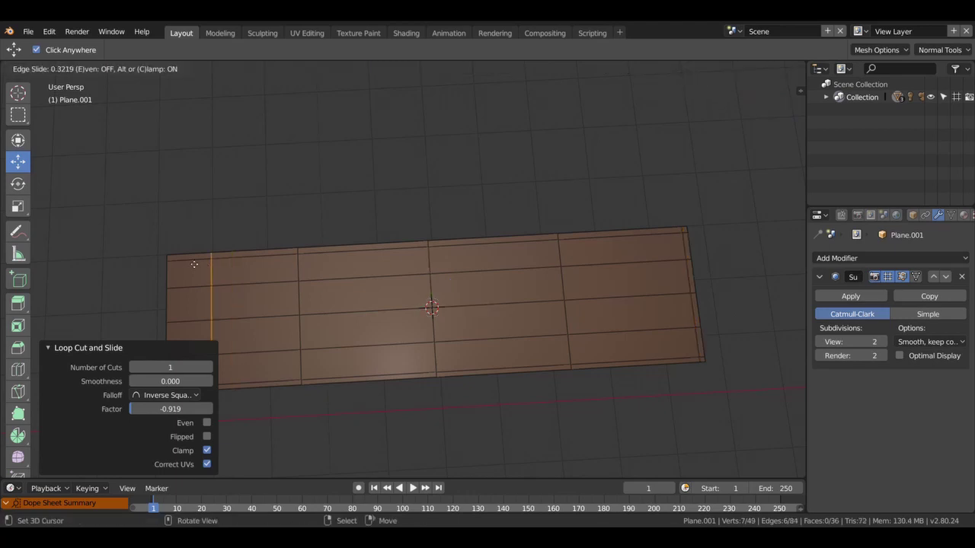
click(169, 265)
scroll(453, 284, down, 3)
key(Tab)
mouse_move(562, 355)
middle_down()
mouse_move(464, 284)
mouse_move(518, 296)
mouse_move(348, 318)
mouse_move(192, 315)
mouse_move(85, 330)
mouse_move(83, 361)
middle_up()
key(KP_7)
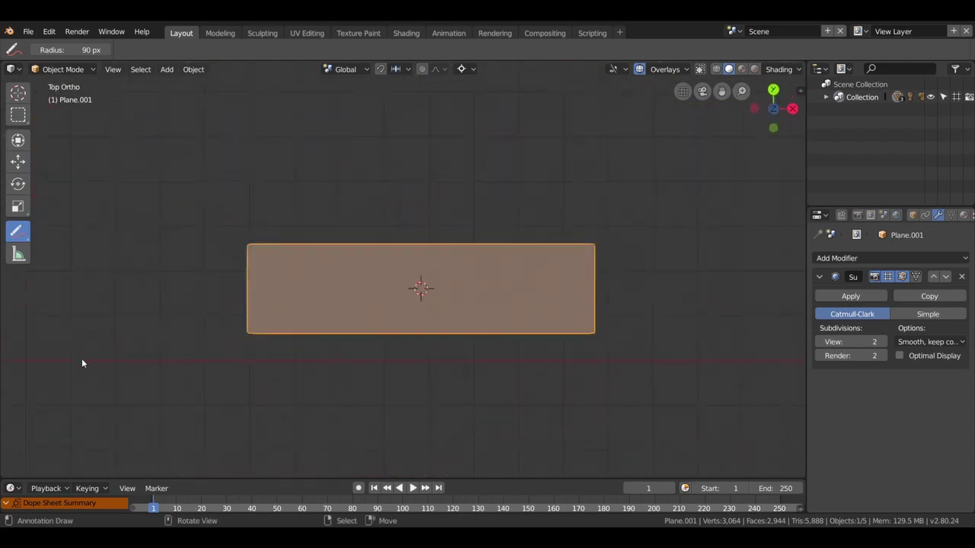
scroll(358, 305, up, 1)
Add a 3-cut loop across the middle and a 4-cut loop near the left end.
key(Tab)
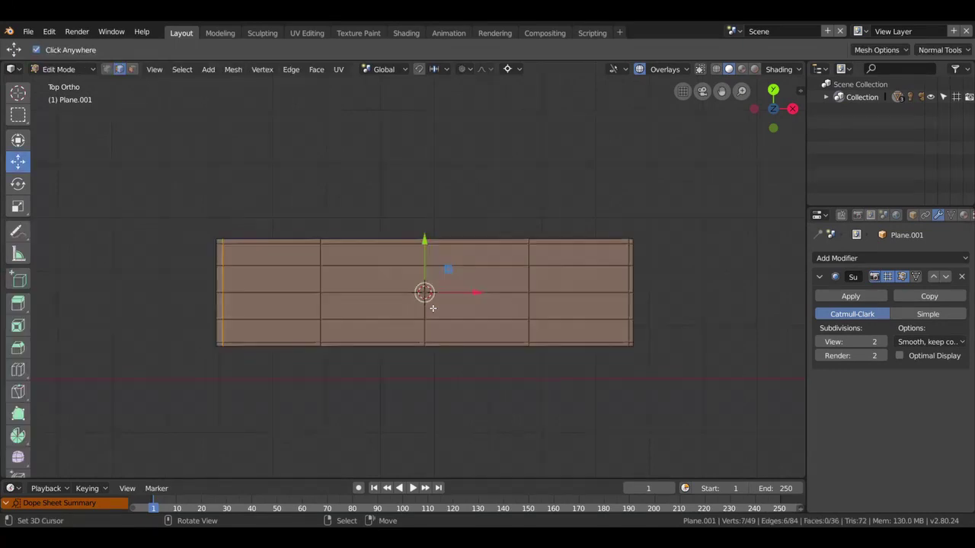
key(ctrl+r)
scroll(489, 325, up, 2)
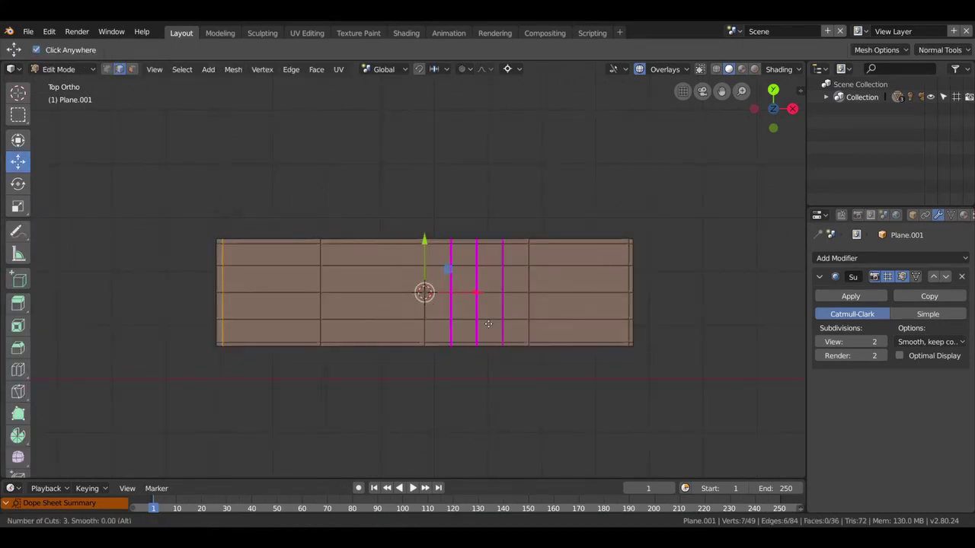
click(488, 325)
right_click(488, 324)
key(ctrl+r)
scroll(279, 284, up, 3)
click(278, 284)
right_click(279, 284)
middle_drag(279, 285, 501, 303)
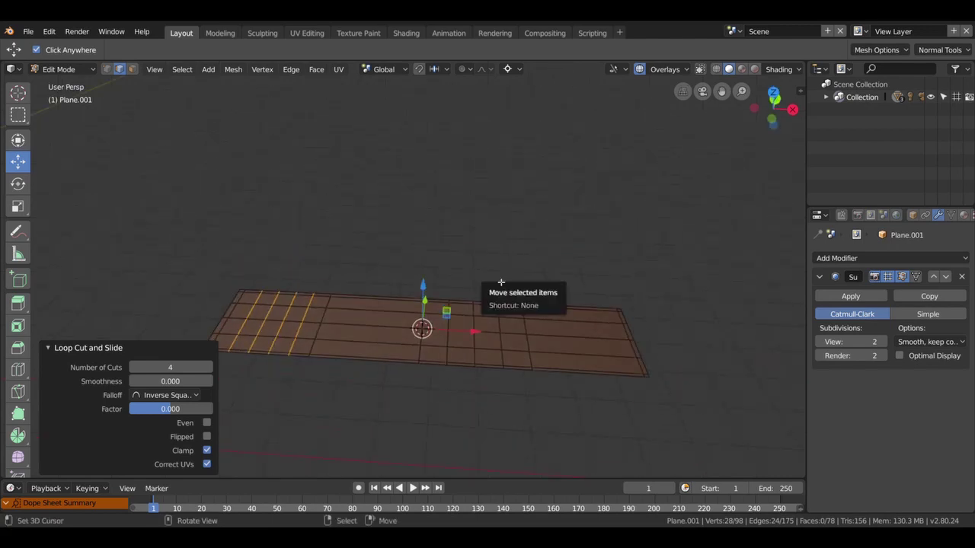
key(Tab)
scroll(495, 366, down, 2)
mouse_move(489, 350)
middle_down()
mouse_move(272, 320)
mouse_move(115, 320)
mouse_move(366, 333)
mouse_move(475, 322)
mouse_move(487, 414)
mouse_move(506, 323)
mouse_move(464, 261)
mouse_move(772, 217)
mouse_move(277, 364)
mouse_move(366, 419)
mouse_move(505, 416)
mouse_move(518, 401)
middle_up()
Bring the wavy strip into view and dissolve its selected edge loop in Edit Mode.
scroll(434, 403, down, 3)
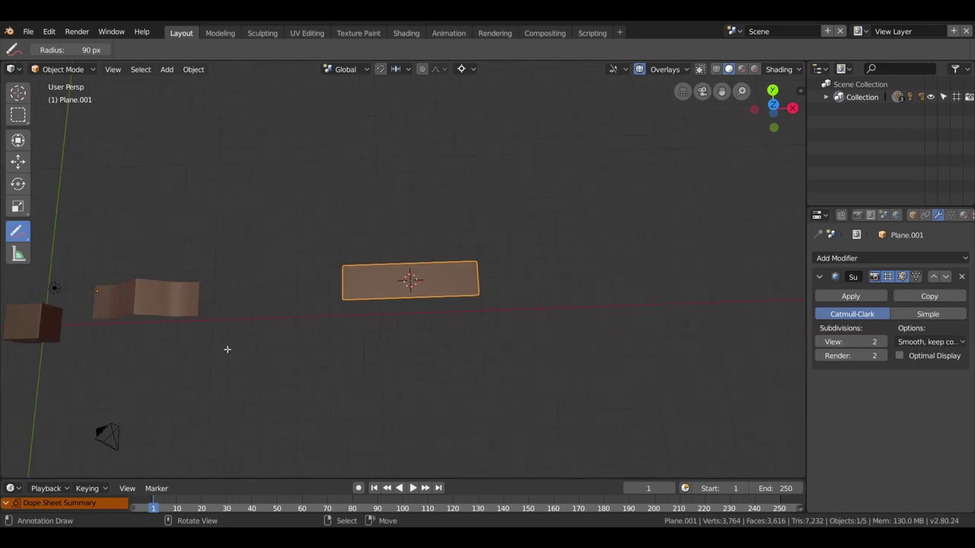
shift+middle_drag(173, 325, 267, 311)
scroll(274, 312, up, 3)
scroll(132, 305, up, 2)
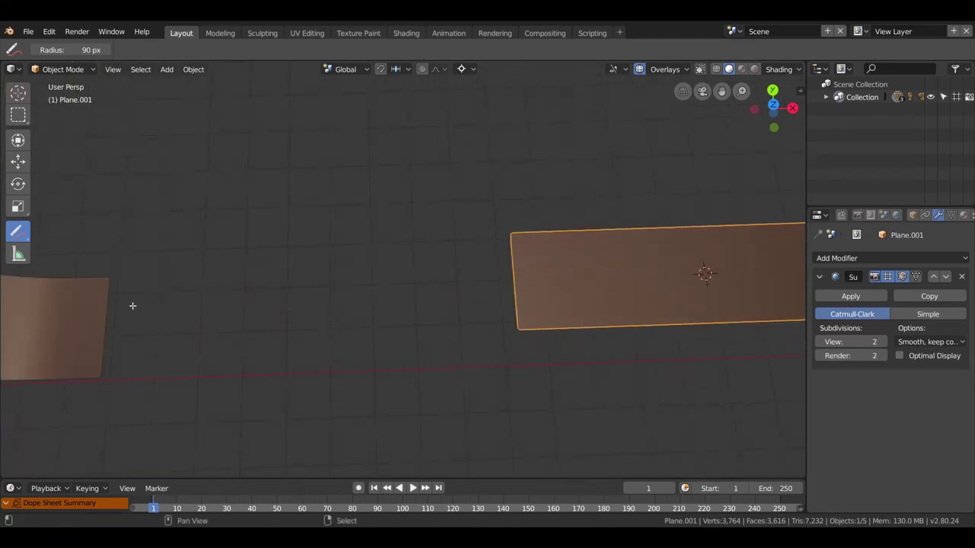
shift+middle_drag(132, 305, 498, 288)
scroll(457, 301, up, 2)
scroll(415, 327, up, 2)
key(Tab)
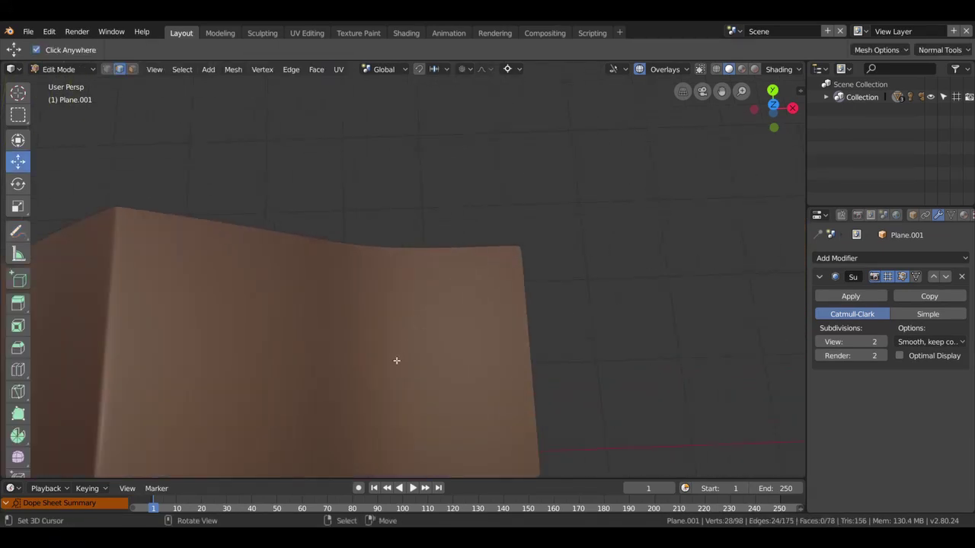
key(Tab)
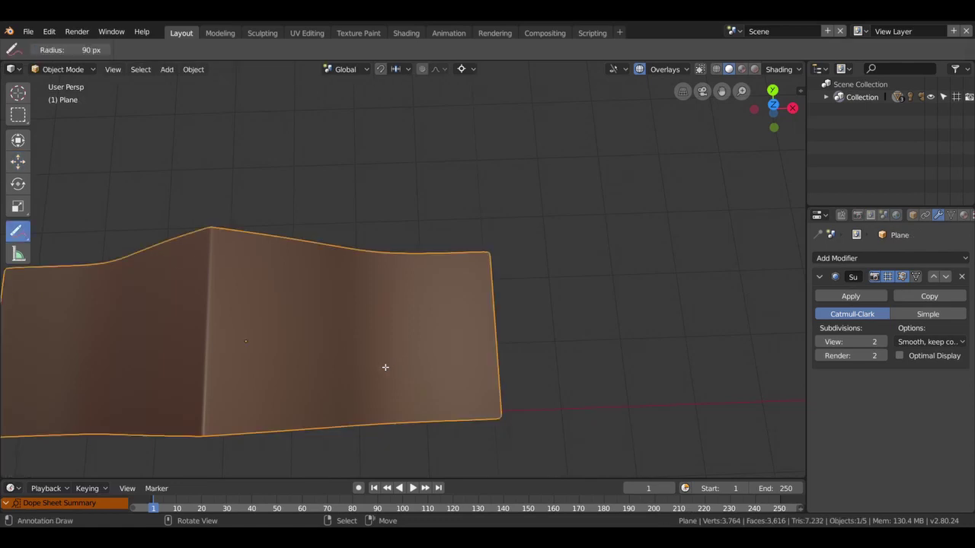
key(Tab)
middle_drag(467, 316, 406, 270)
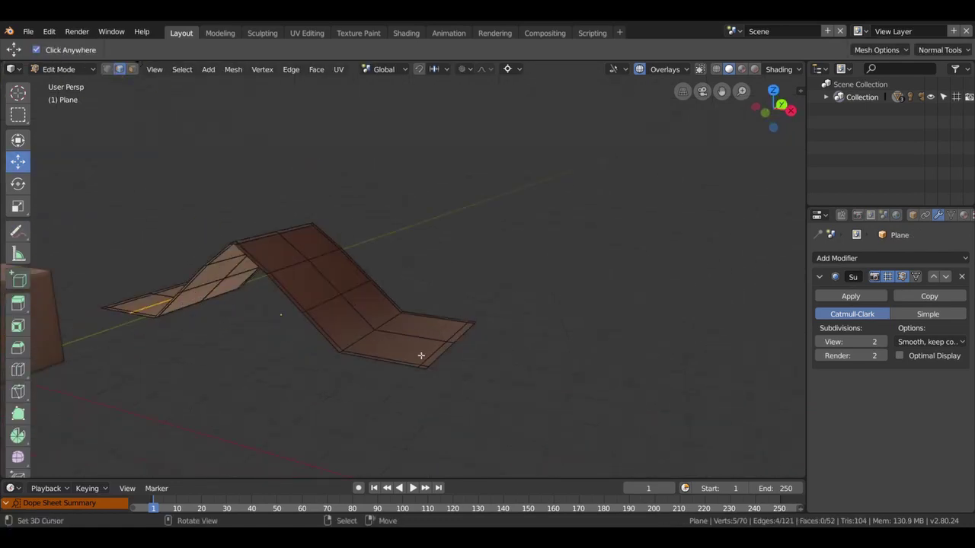
middle_drag(206, 311, 318, 363)
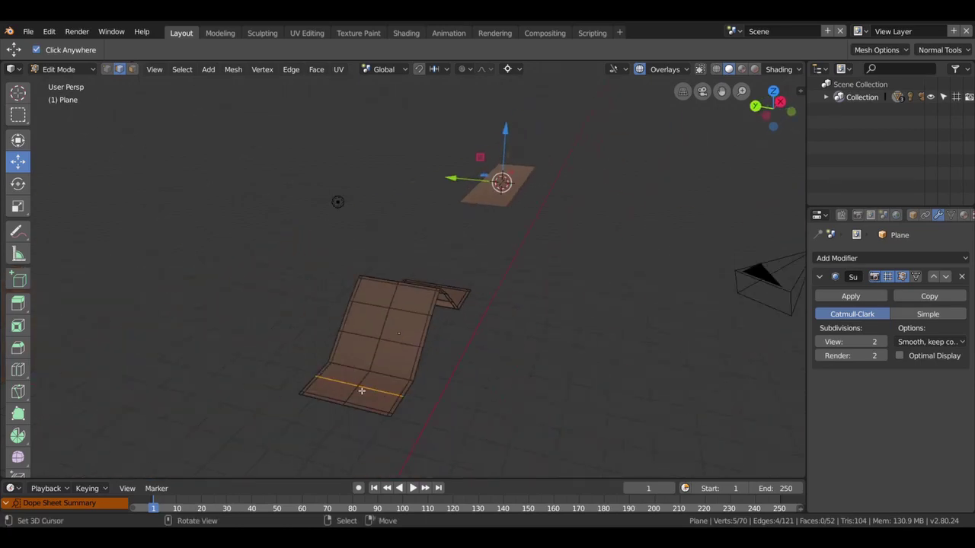
key(x)
click(372, 392)
Add three evenly spaced loop cuts near the strip's end and check the smoothed bend.
mouse_move(409, 391)
middle_down()
mouse_move(333, 394)
mouse_move(363, 372)
middle_up()
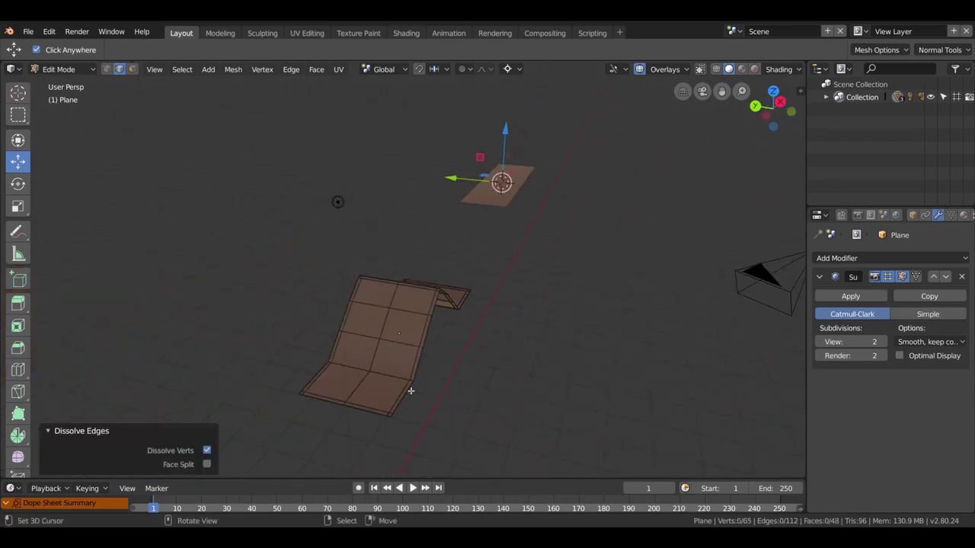
scroll(410, 348, up, 3)
key(ctrl+r)
scroll(421, 340, up, 2)
click(421, 340)
right_click(421, 340)
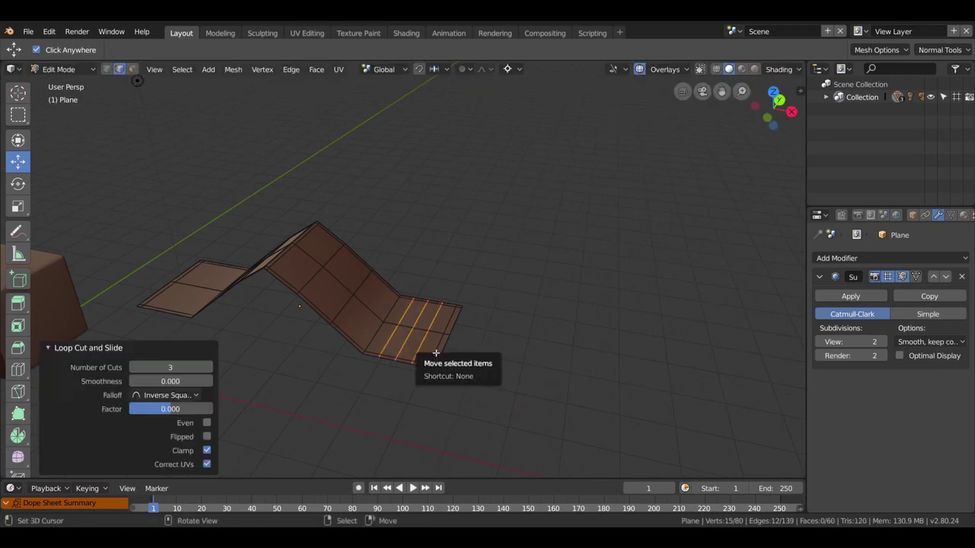
key(Tab)
mouse_move(427, 381)
middle_down()
mouse_move(444, 355)
mouse_move(434, 355)
mouse_move(435, 370)
middle_up()
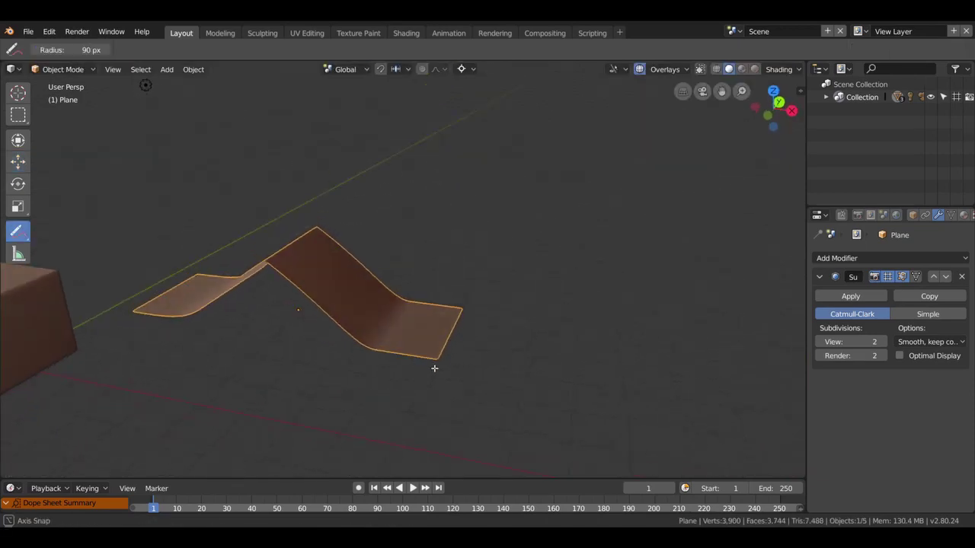
key(Tab)
scroll(434, 369, up, 1)
Dissolve the three added loops and check the smooth curved strip.
key(x)
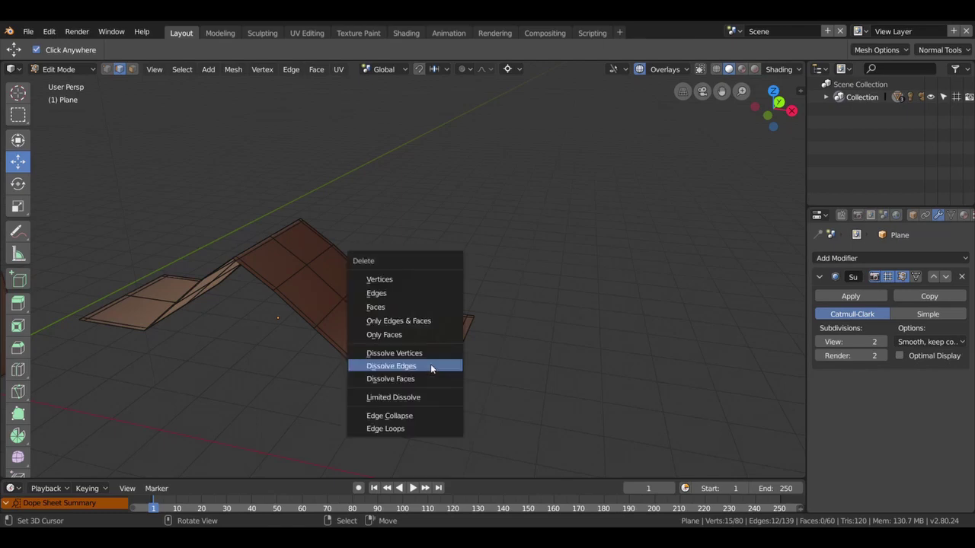
click(431, 365)
key(Tab)
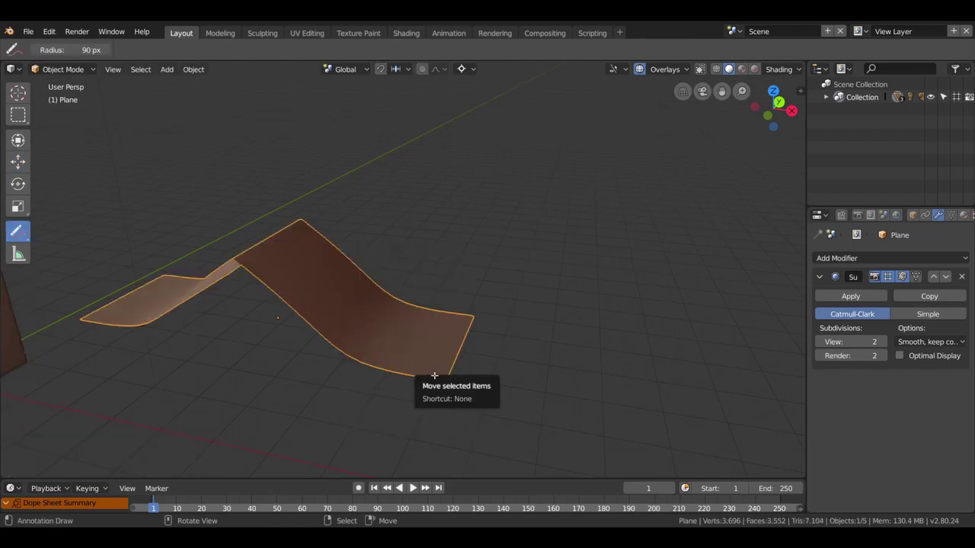
mouse_move(434, 375)
middle_down()
mouse_move(464, 344)
mouse_move(435, 348)
mouse_move(429, 373)
middle_up()
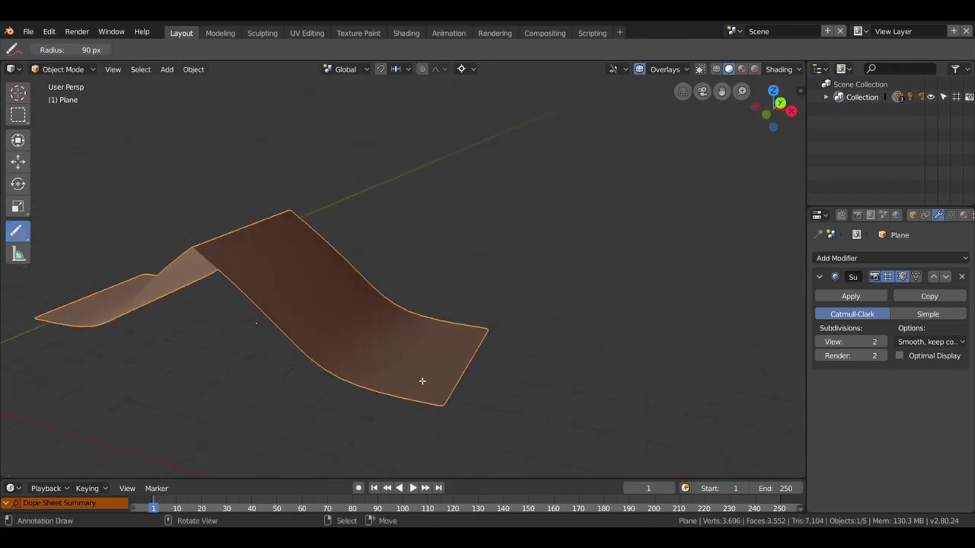
Add a 2-cut loop on the front section, sliding it slightly.
key(Tab)
key(ctrl+r)
scroll(422, 381, up, 1)
click(422, 381)
right_click(422, 381)
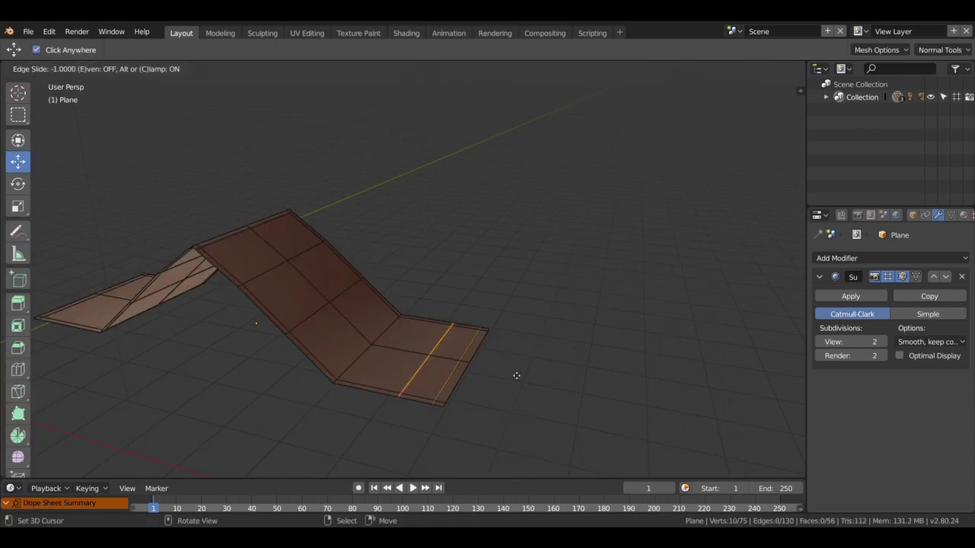
click(428, 360)
scroll(435, 389, down, 2)
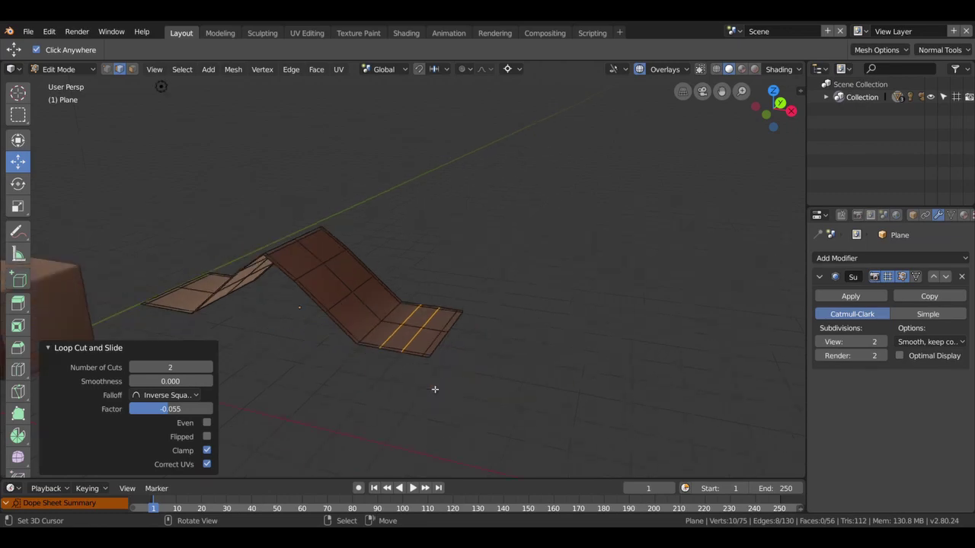
mouse_move(443, 388)
middle_down()
mouse_move(378, 414)
mouse_move(348, 441)
mouse_move(438, 444)
middle_up()
Dissolve a single selected edge loop of the strip.
click(414, 341)
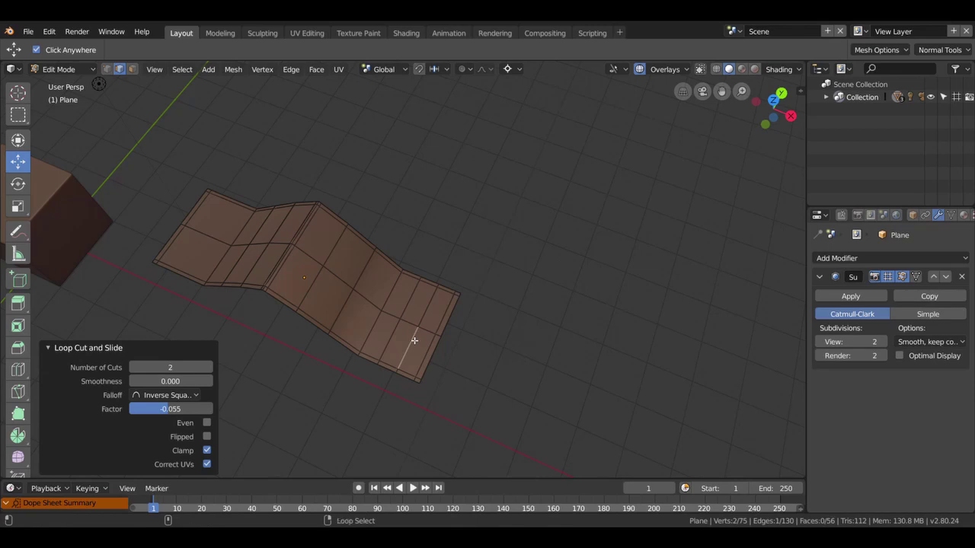
key(x)
click(411, 344)
middle_drag(407, 348, 430, 251)
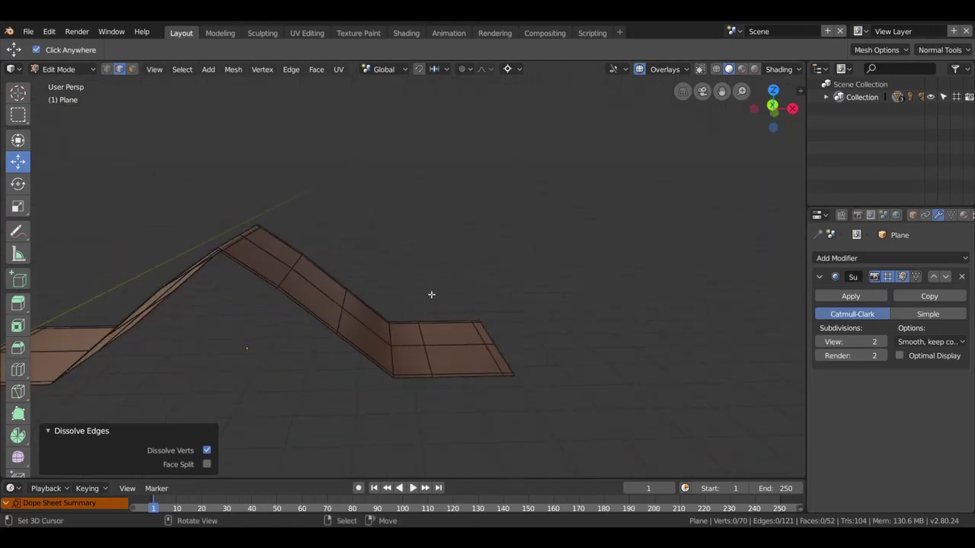
Dissolve the vertical edges at the bend and check the smoothed strip.
middle_drag(238, 251, 236, 311)
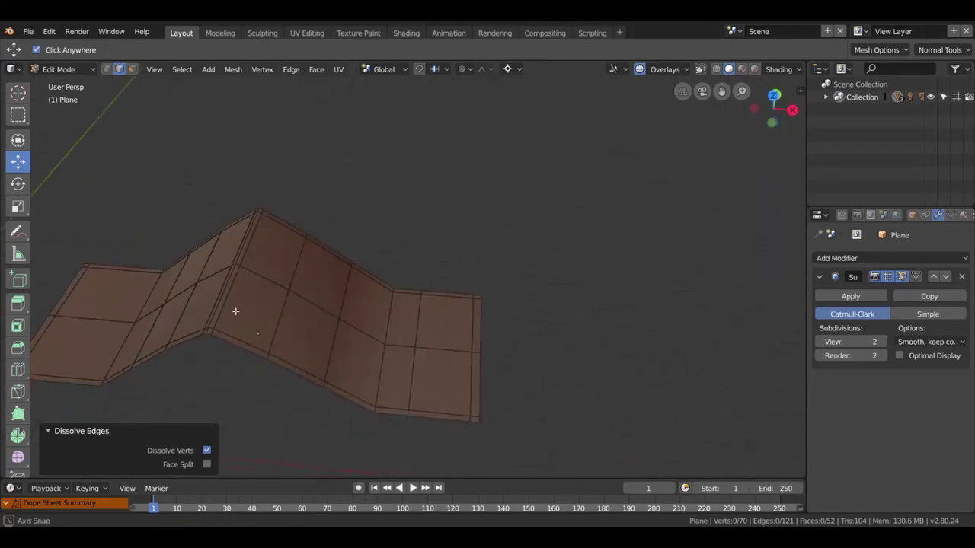
click(236, 307)
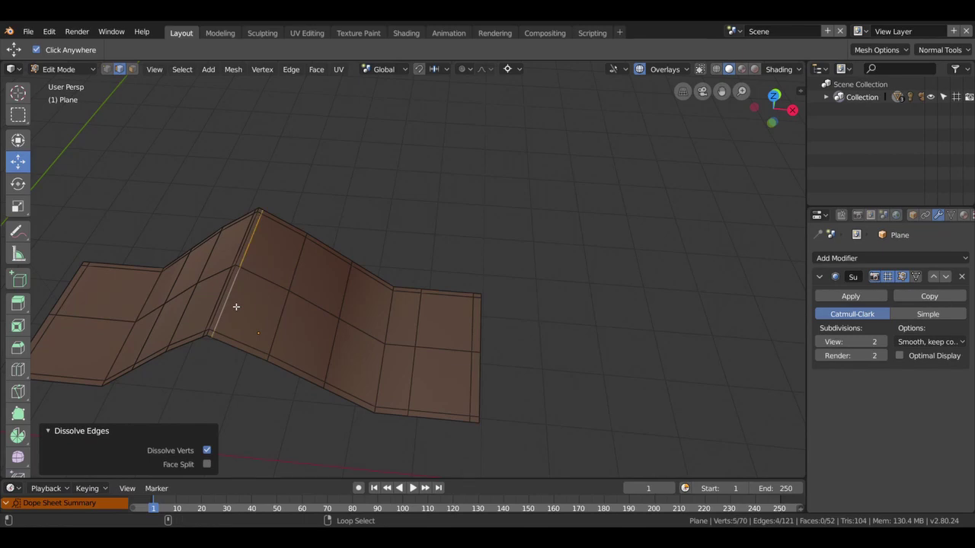
key(c)
key(Escape)
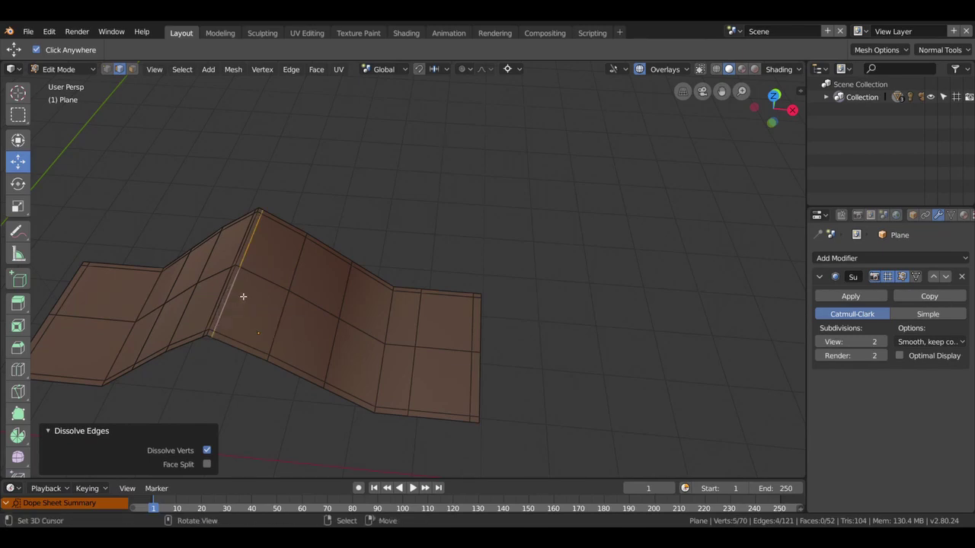
key(x)
click(239, 292)
middle_drag(233, 298, 277, 327)
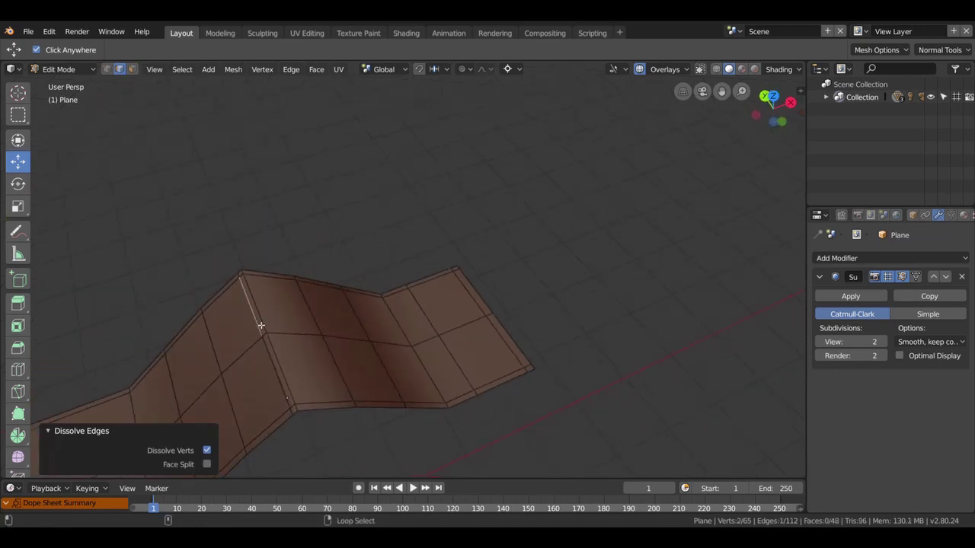
key(x)
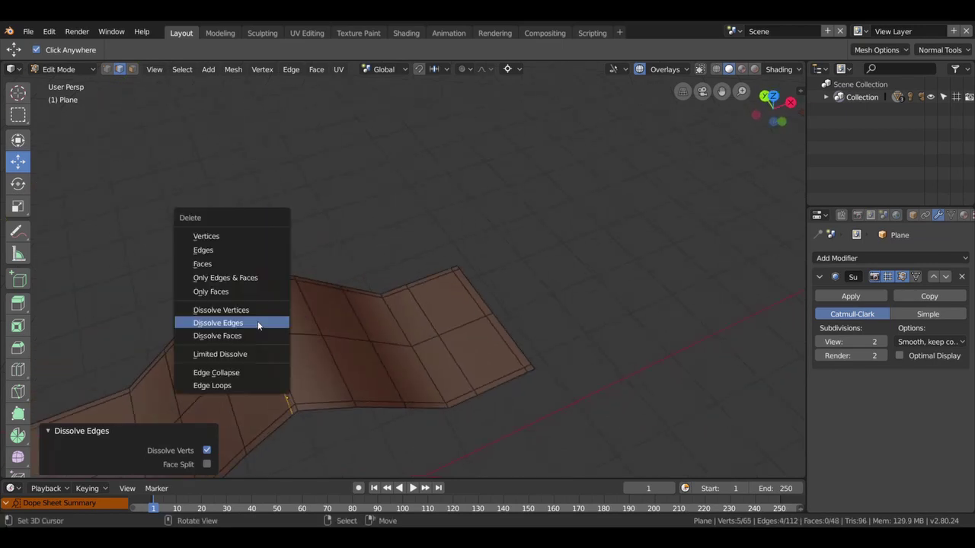
click(258, 326)
middle_drag(305, 326, 344, 339)
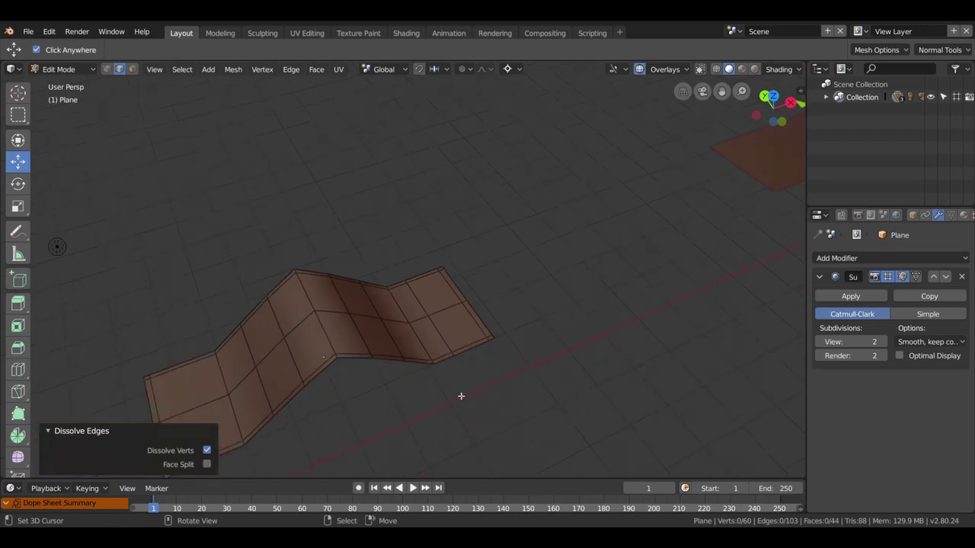
middle_drag(461, 396, 442, 361)
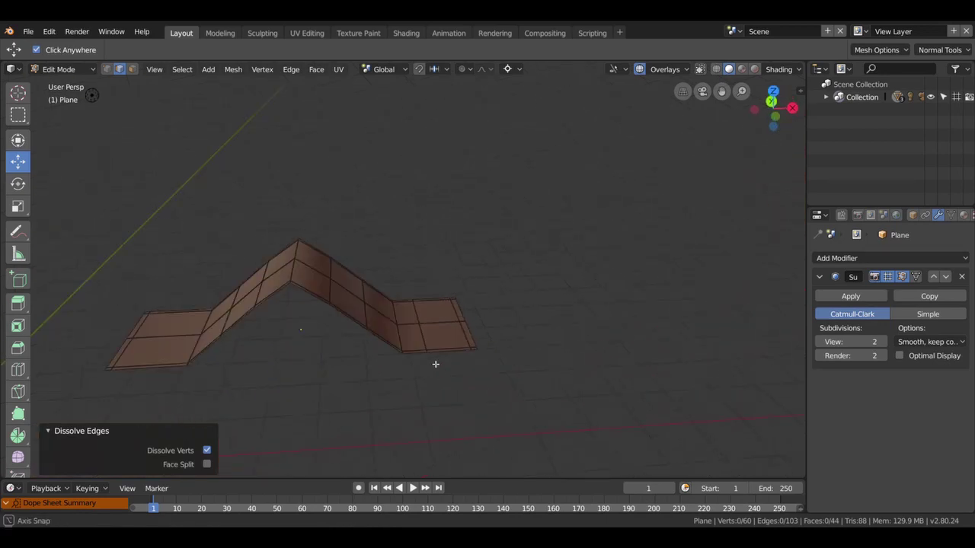
key(Tab)
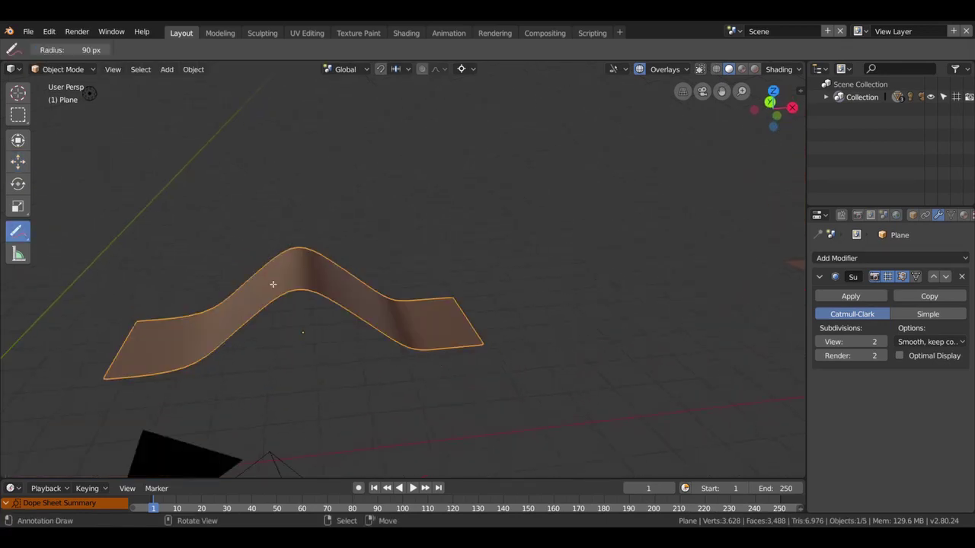
Edge-slide one loop, then two loops together, toward the folds and check the result.
key(Tab)
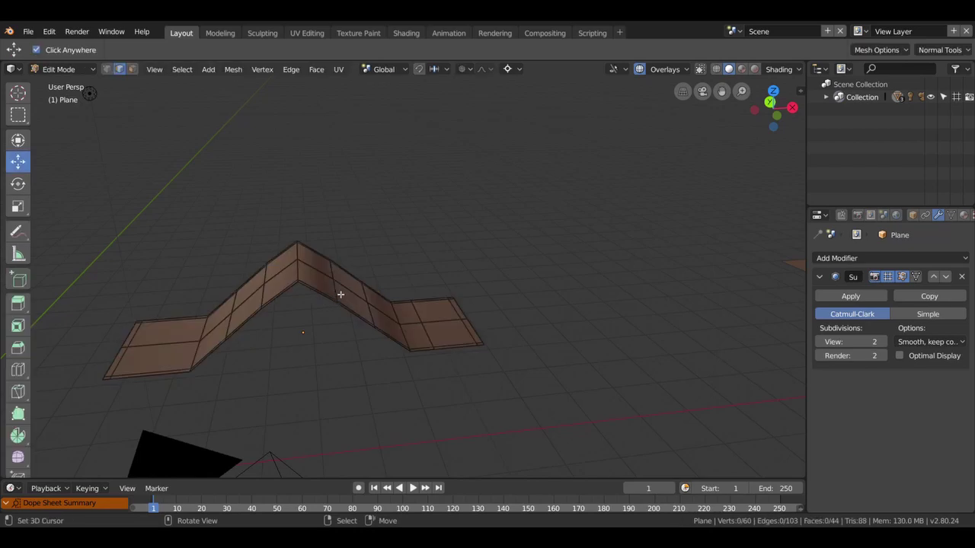
middle_drag(339, 289, 326, 305)
alt+click(326, 303)
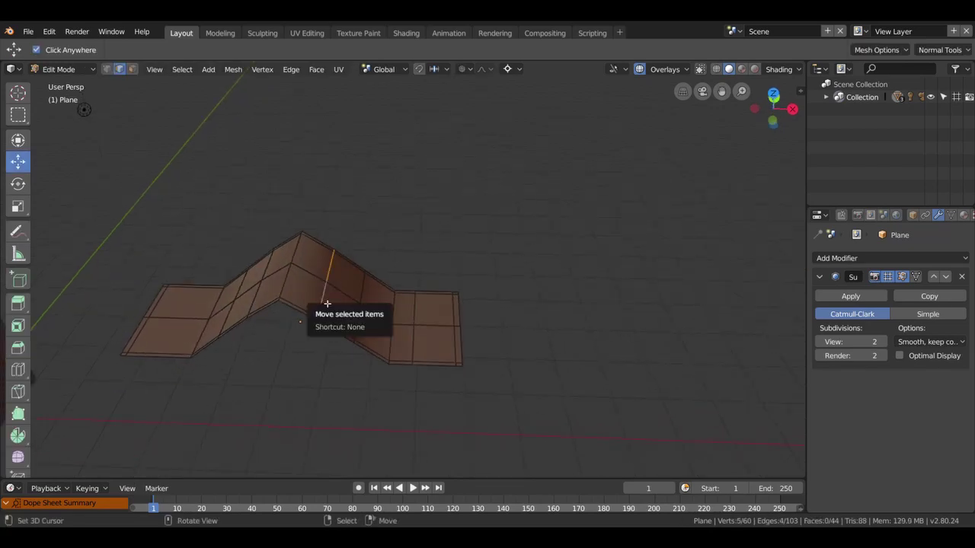
key(g)
key(g)
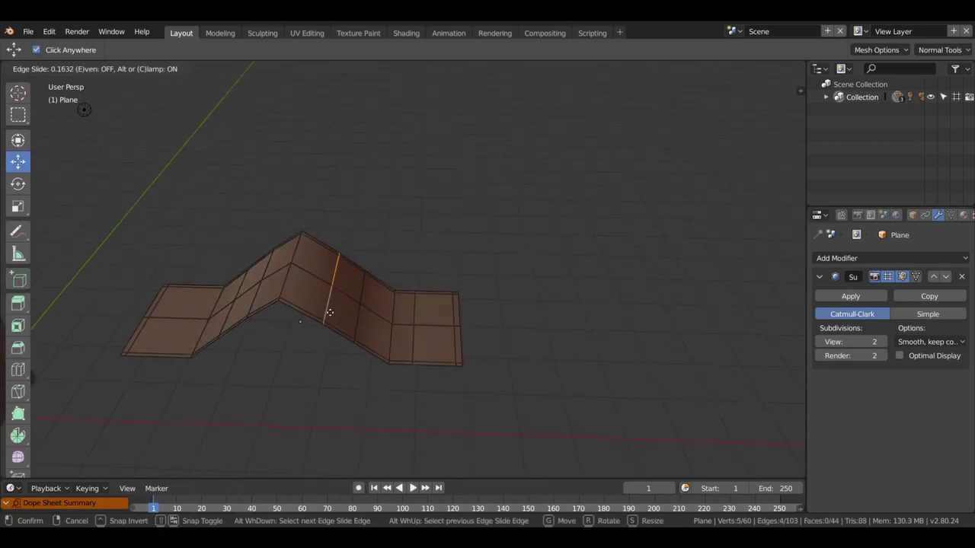
click(342, 320)
middle_drag(341, 319, 285, 310)
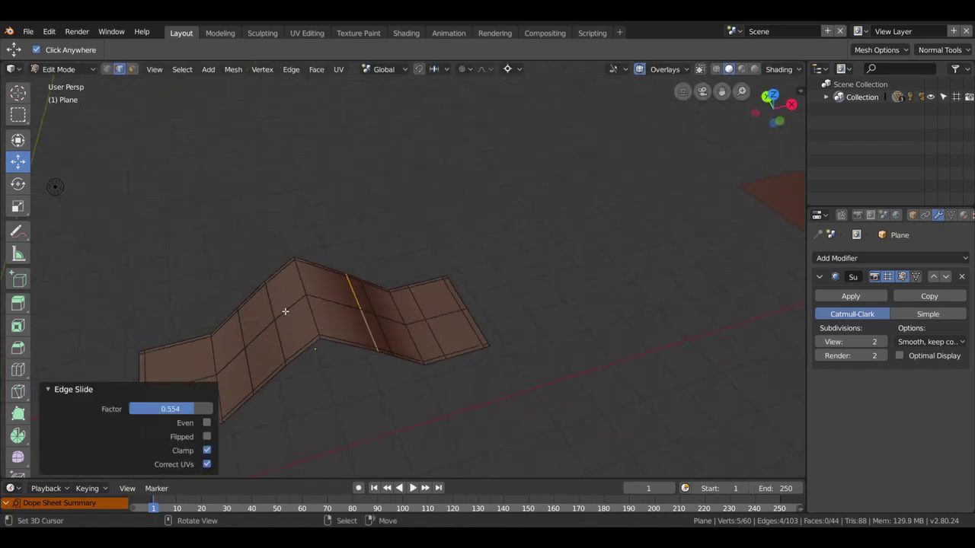
alt+shift+click(280, 311)
key(g)
key(g)
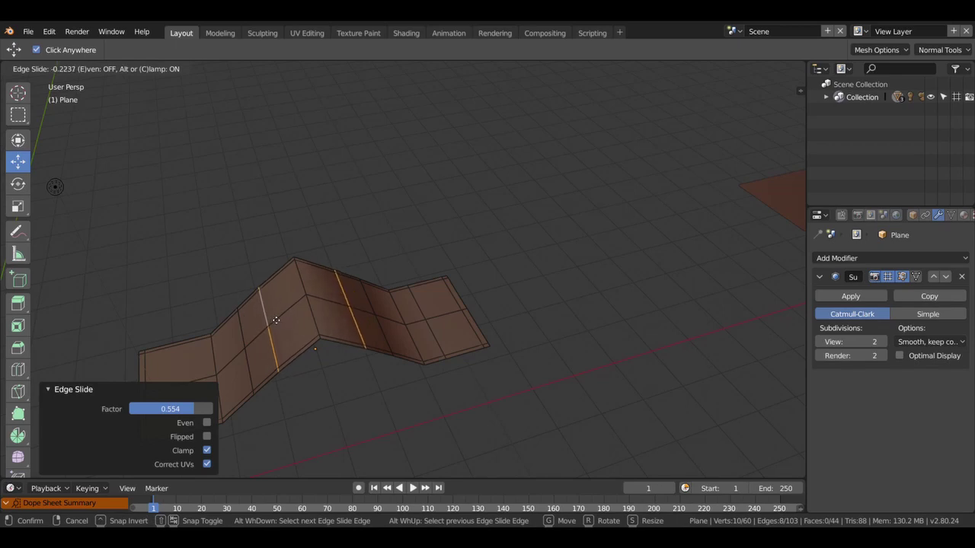
click(275, 320)
key(Tab)
mouse_move(355, 374)
middle_down()
mouse_move(343, 318)
mouse_move(220, 348)
mouse_move(357, 379)
mouse_move(345, 371)
middle_up()
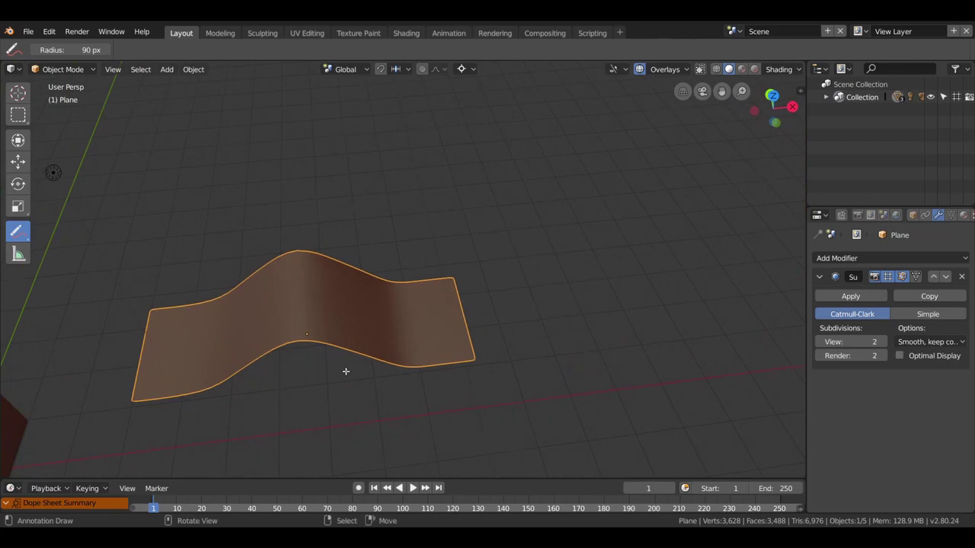
Slide the loop beside the fold and the loop beside the peak toward the corner.
key(Tab)
alt+click(349, 336)
key(g)
key(g)
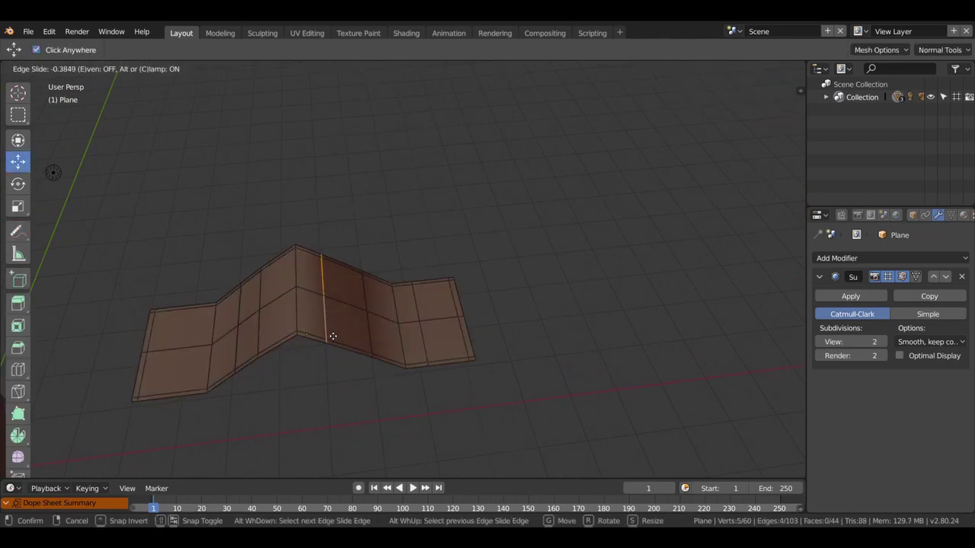
click(297, 320)
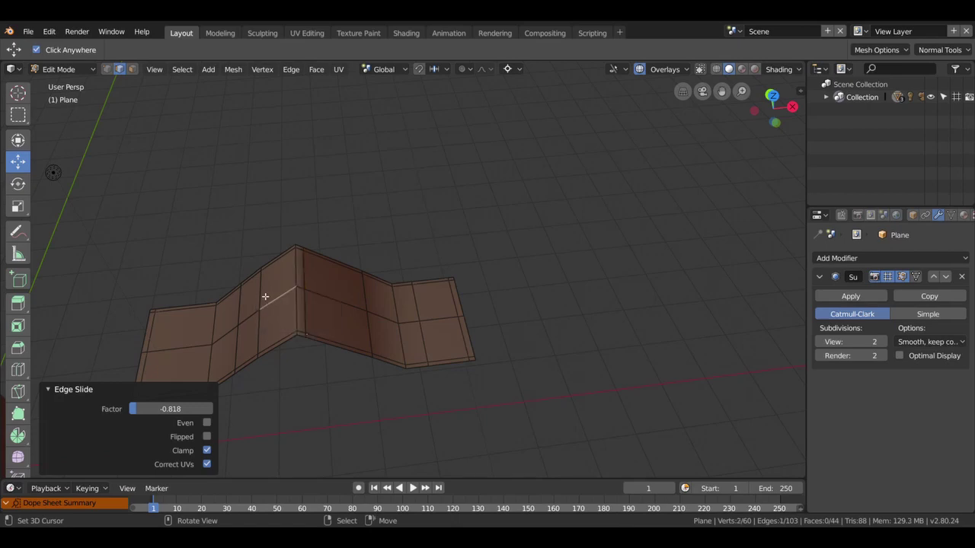
alt+click(263, 296)
key(g)
key(g)
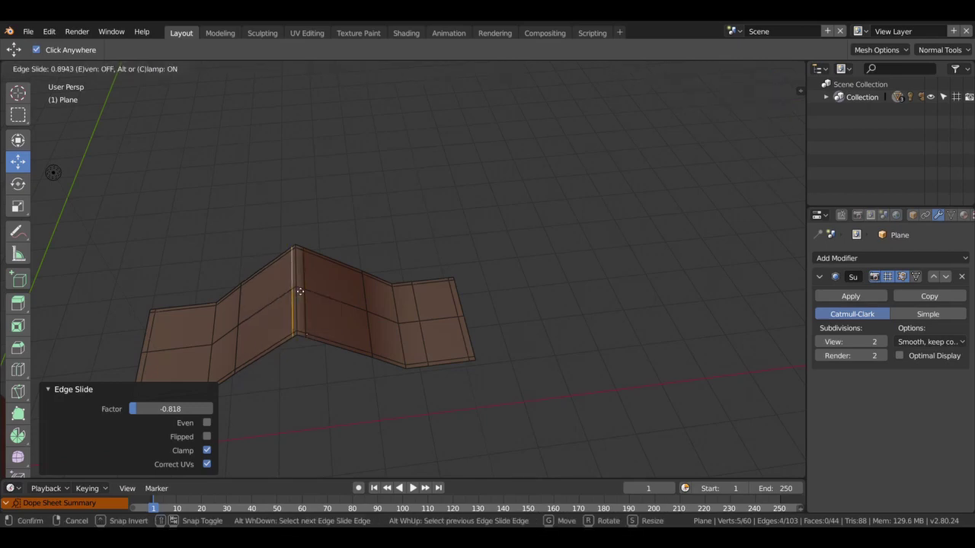
click(294, 292)
key(Tab)
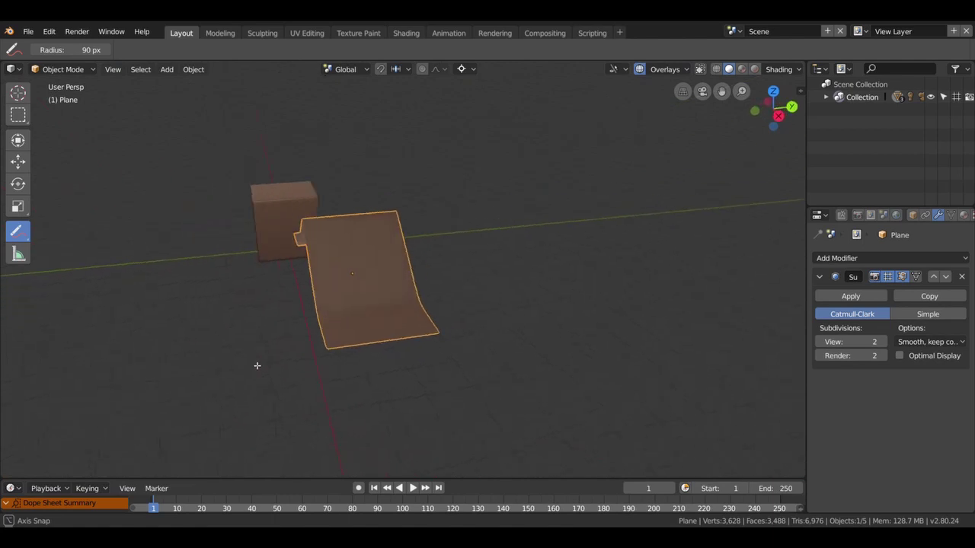
middle_drag(257, 366, 160, 374)
mouse_move(62, 370)
middle_down()
mouse_move(658, 378)
mouse_move(533, 355)
mouse_move(663, 286)
mouse_move(548, 341)
mouse_move(94, 350)
mouse_move(265, 379)
mouse_move(323, 371)
middle_up()
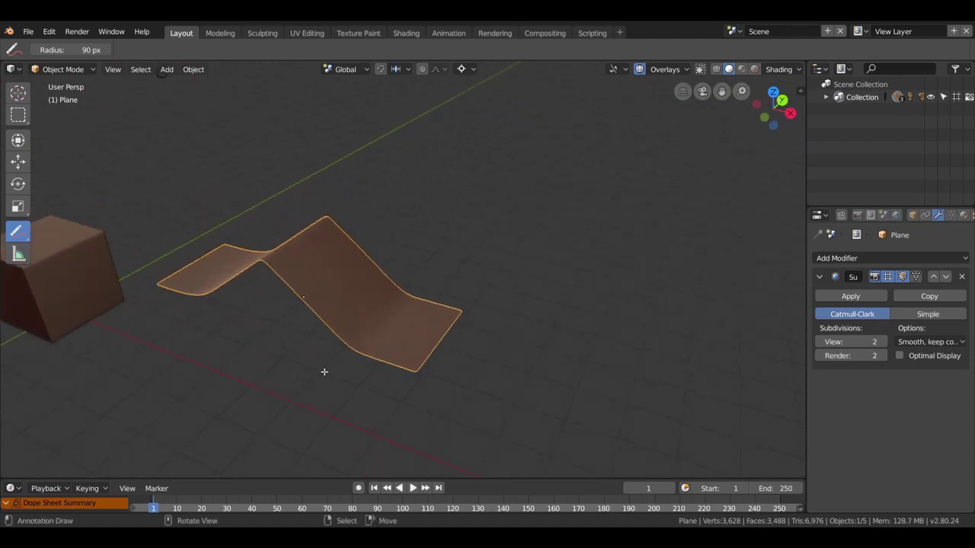
In Top Ortho view over empty space, draw a rough rectangle with the Annotate tool.
key(KP_7)
shift+middle_drag(644, 266, 287, 243)
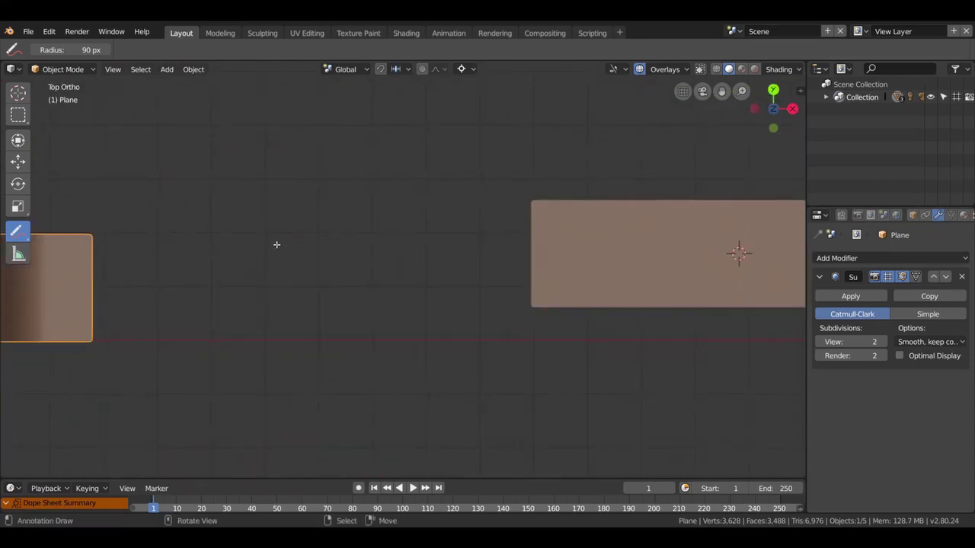
scroll(276, 245, down, 1)
scroll(276, 244, up, 4)
scroll(429, 239, up, 3)
scroll(429, 239, up, 2)
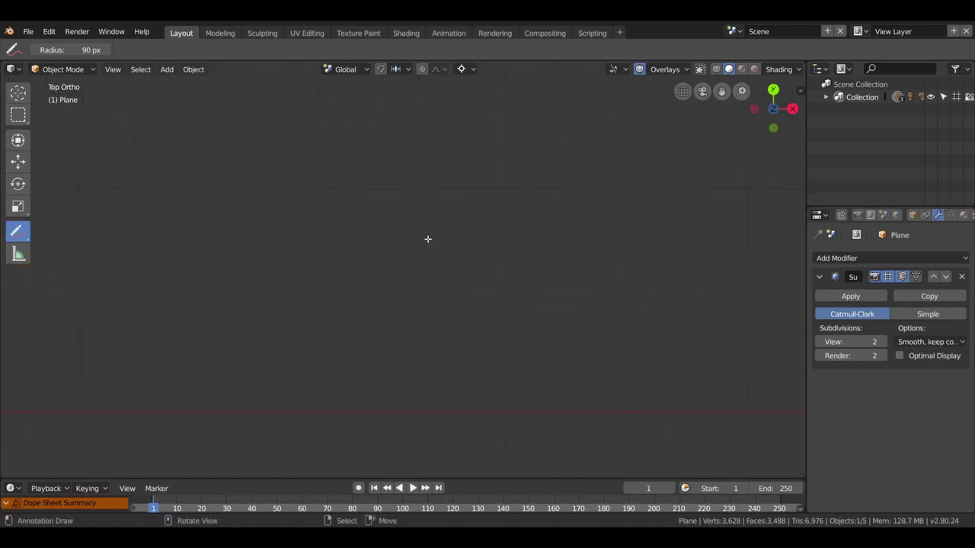
drag(19, 231, 64, 233)
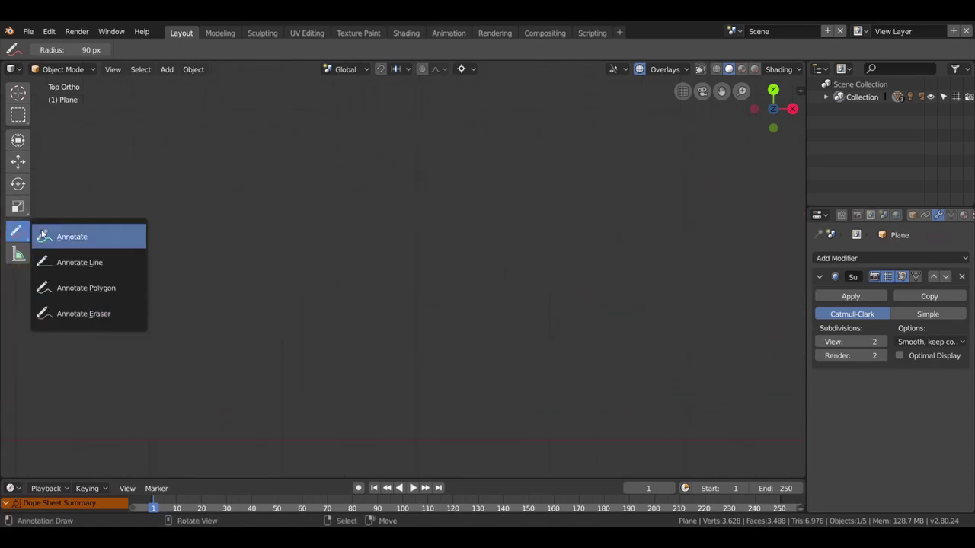
mouse_move(148, 170)
mouse_down()
mouse_move(548, 169)
mouse_move(559, 444)
mouse_move(152, 443)
mouse_move(141, 159)
mouse_move(148, 172)
mouse_up()
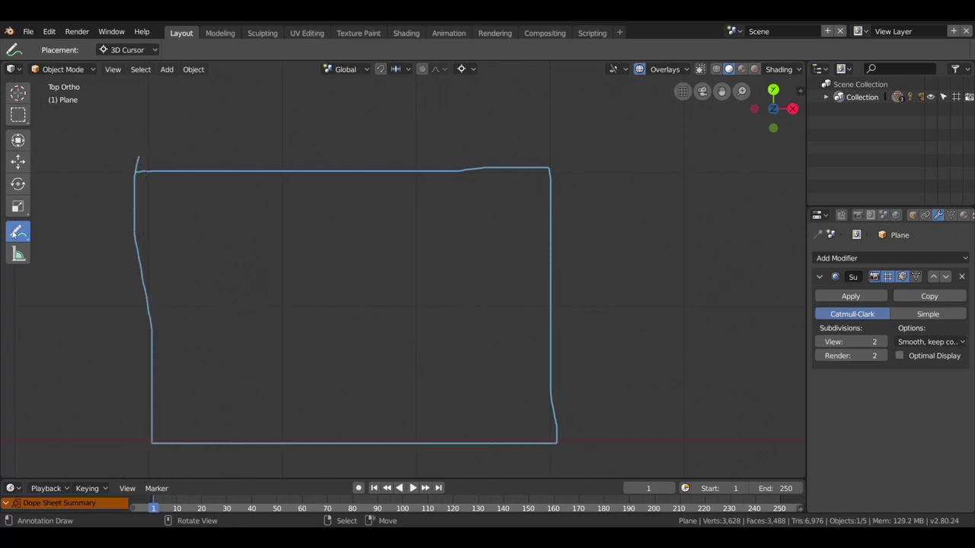
Divide the annotated rectangle into six cells with two vertical dividers and a midline.
click(13, 233)
click(72, 236)
drag(279, 176, 291, 450)
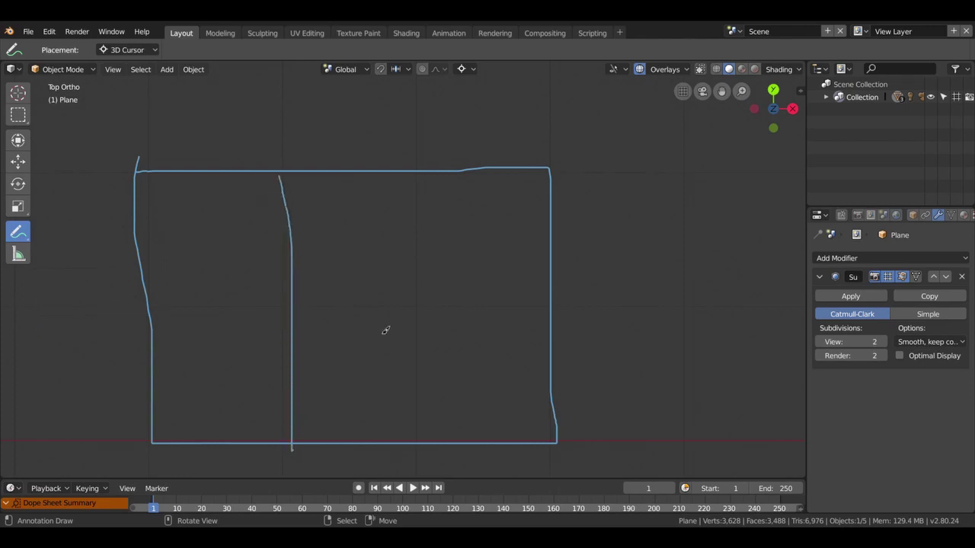
drag(415, 174, 415, 442)
drag(152, 304, 535, 304)
Sketch a diagonal zigzag in the upper-right cell, an inner box top-left, and X marks.
drag(416, 175, 550, 307)
mouse_move(413, 206)
mouse_down()
mouse_move(548, 266)
mouse_move(519, 296)
mouse_up()
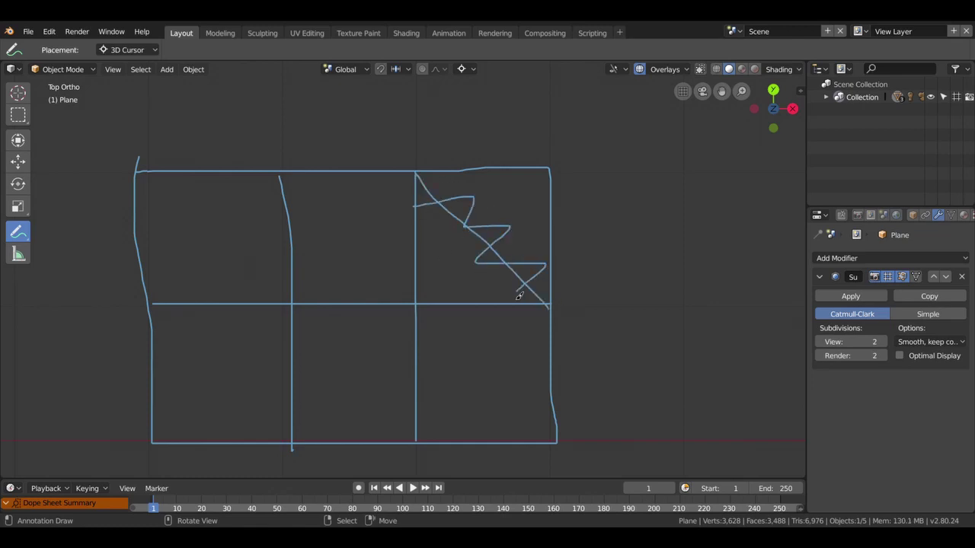
mouse_move(142, 181)
mouse_down()
mouse_move(268, 185)
mouse_move(282, 295)
mouse_move(161, 295)
mouse_move(144, 184)
mouse_up()
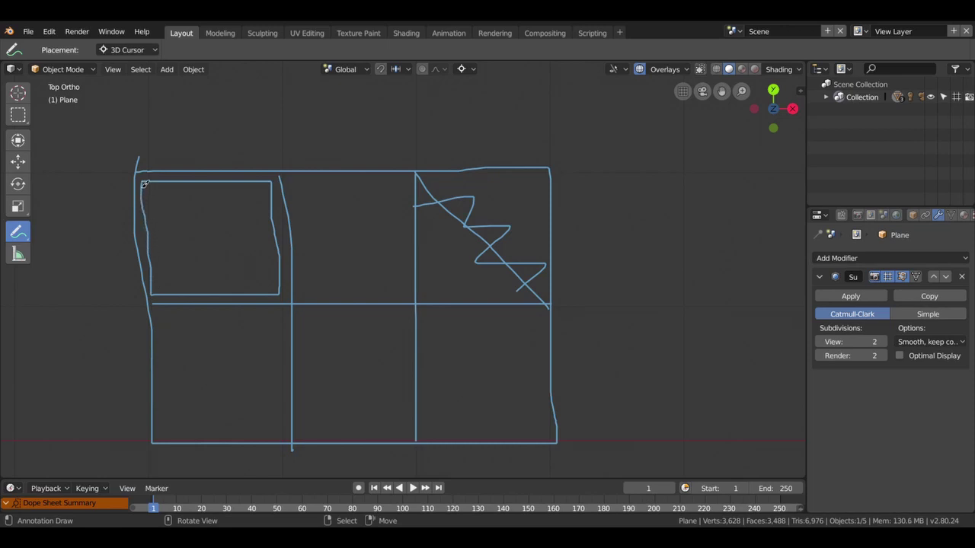
drag(143, 184, 142, 182)
mouse_move(363, 219)
mouse_down()
mouse_move(343, 251)
mouse_move(368, 246)
mouse_up()
mouse_move(367, 327)
mouse_down()
mouse_move(353, 351)
mouse_move(362, 352)
mouse_up()
mouse_move(281, 333)
mouse_down()
mouse_move(268, 349)
mouse_move(284, 350)
mouse_up()
Draw lines along the grid's bottom and right side, plus another X beside the zigzag.
drag(153, 434, 556, 431)
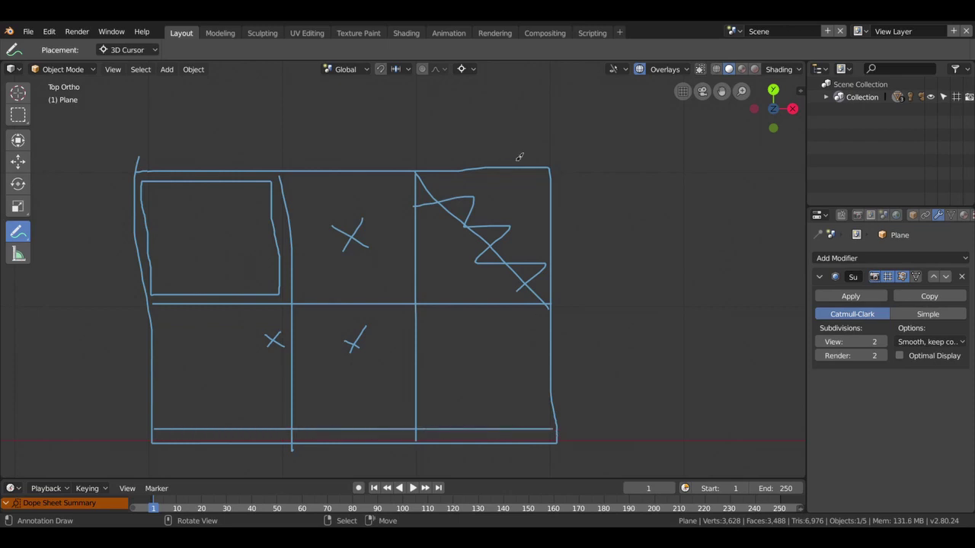
drag(537, 179, 524, 398)
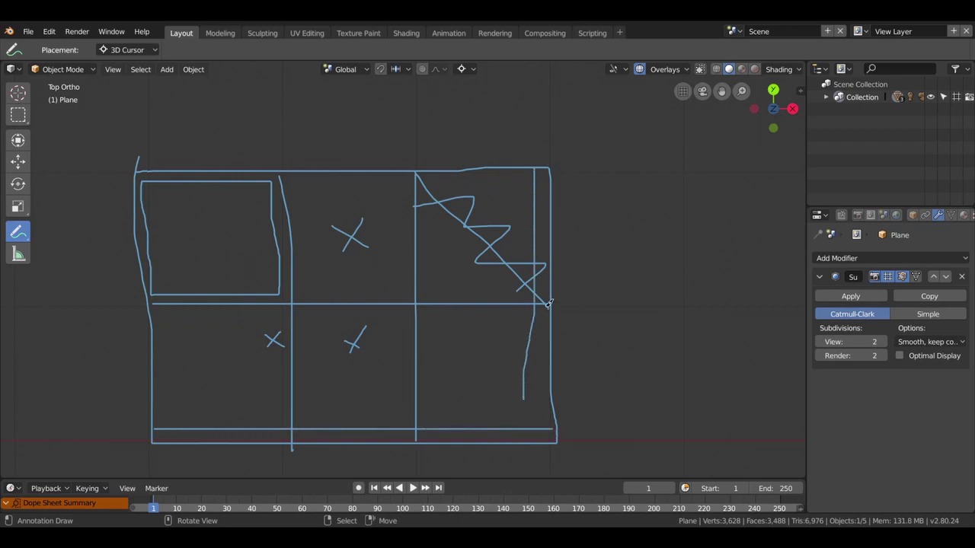
drag(536, 302, 533, 451)
mouse_move(403, 224)
mouse_down()
mouse_move(432, 260)
mouse_move(425, 250)
mouse_move(409, 263)
mouse_up()
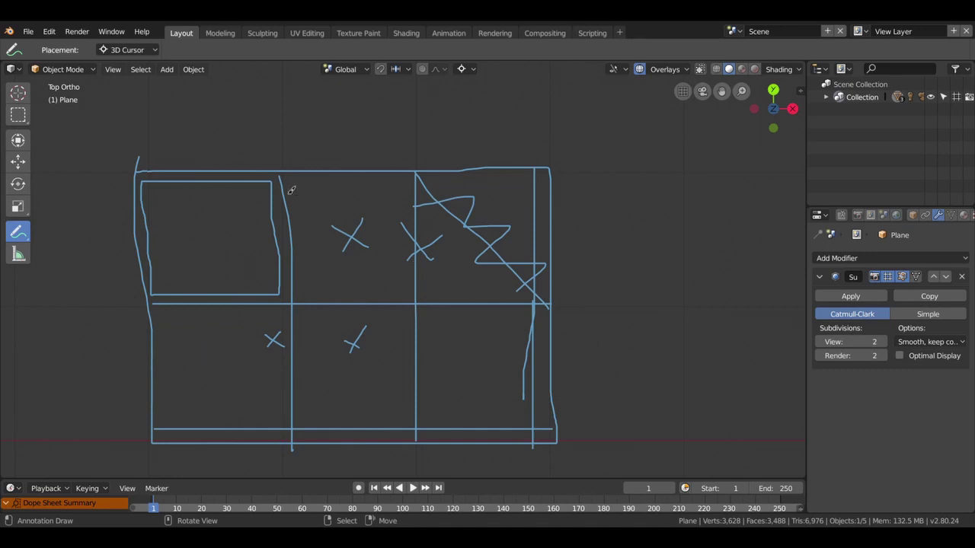
Circle the inner box corners and grid junctions, and add tick marks across the edges.
mouse_move(143, 165)
mouse_down()
mouse_move(134, 181)
mouse_move(145, 186)
mouse_up()
drag(279, 165, 281, 189)
mouse_move(156, 301)
mouse_down()
mouse_move(158, 314)
mouse_move(138, 297)
mouse_up()
drag(290, 296, 290, 298)
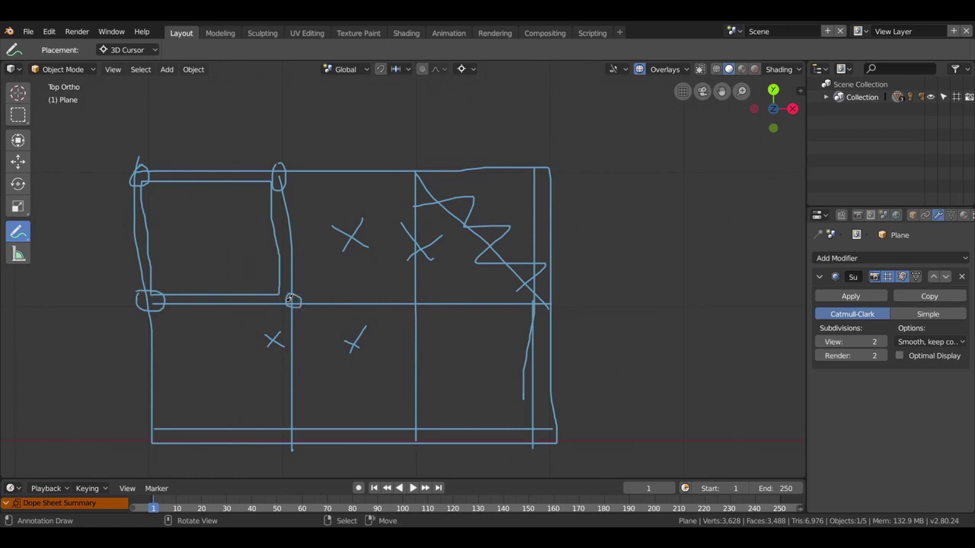
drag(152, 174, 194, 169)
drag(119, 227, 155, 227)
drag(272, 227, 295, 227)
drag(206, 288, 209, 312)
scroll(326, 397, up, 2)
Below the grid, sketch a hump-shaped curve with a sloped stroke and a small looped peak to its right.
scroll(330, 394, down, 5)
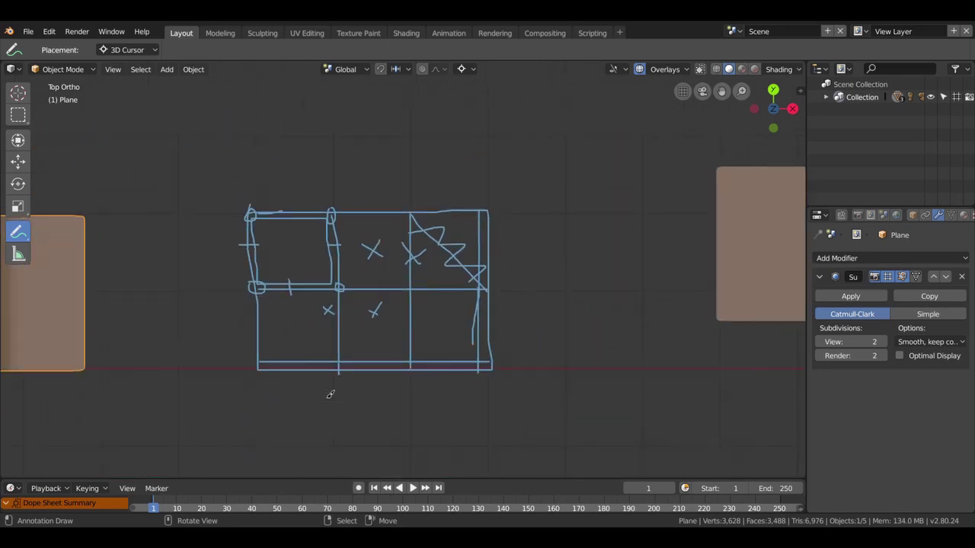
shift+middle_drag(331, 393, 376, 362)
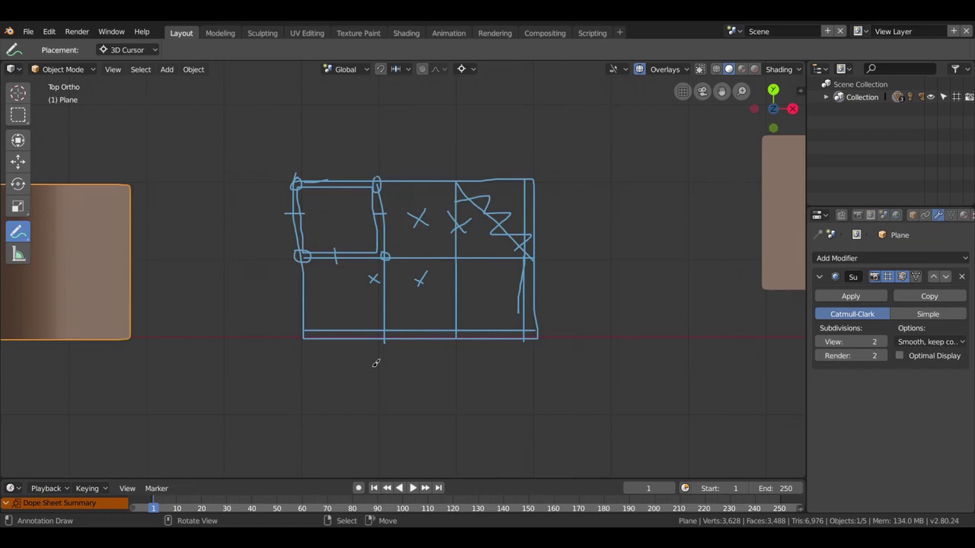
scroll(473, 366, down, 1)
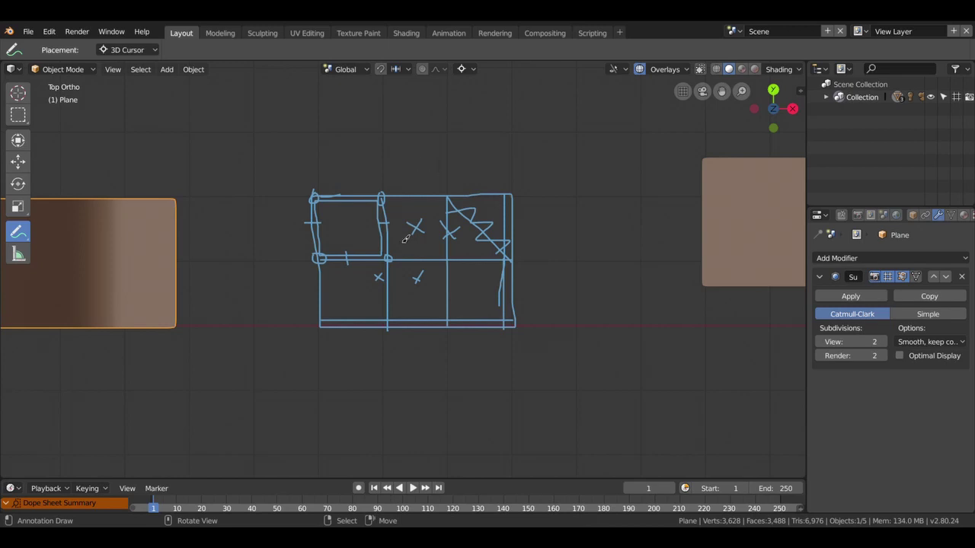
mouse_move(335, 408)
mouse_down()
mouse_move(442, 363)
mouse_move(481, 401)
mouse_move(577, 415)
mouse_up()
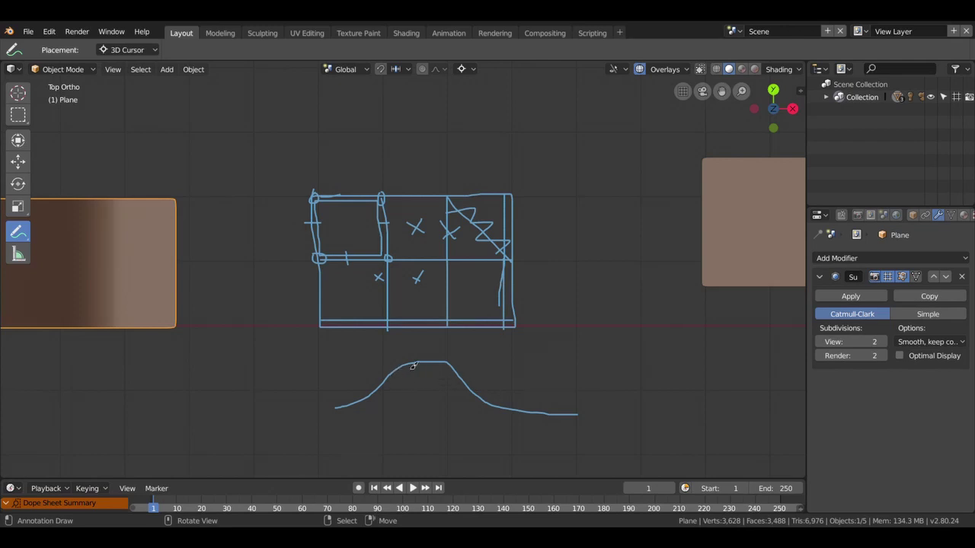
mouse_move(571, 371)
mouse_down()
mouse_move(603, 329)
mouse_move(655, 360)
mouse_up()
drag(599, 325, 607, 330)
mouse_move(600, 315)
mouse_down()
mouse_move(632, 335)
mouse_move(589, 312)
mouse_up()
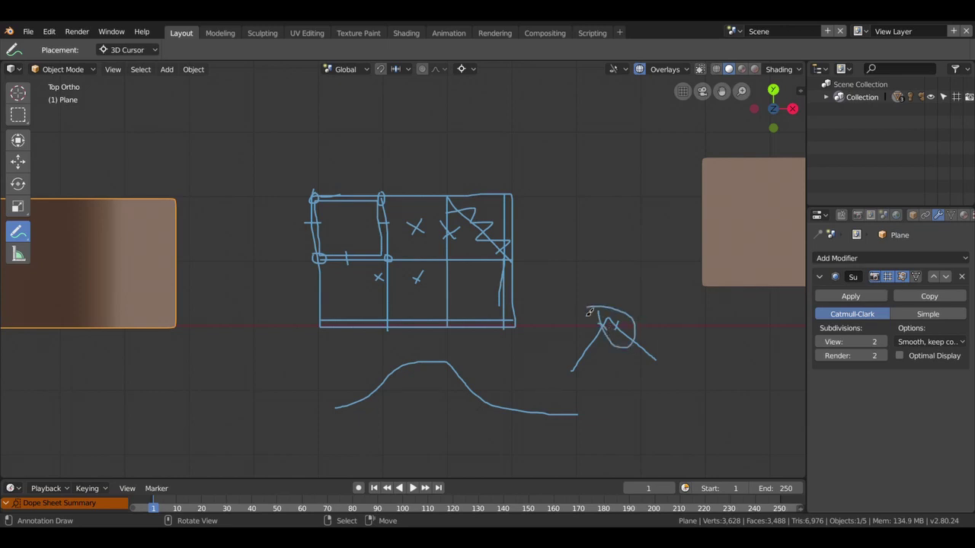
Mark the hump with crosses on its right slope and ticks on its left slope and ends.
drag(473, 373, 461, 388)
mouse_move(372, 372)
mouse_down()
mouse_move(387, 386)
mouse_move(431, 366)
mouse_move(387, 380)
mouse_up()
drag(482, 372, 460, 390)
drag(528, 402, 528, 415)
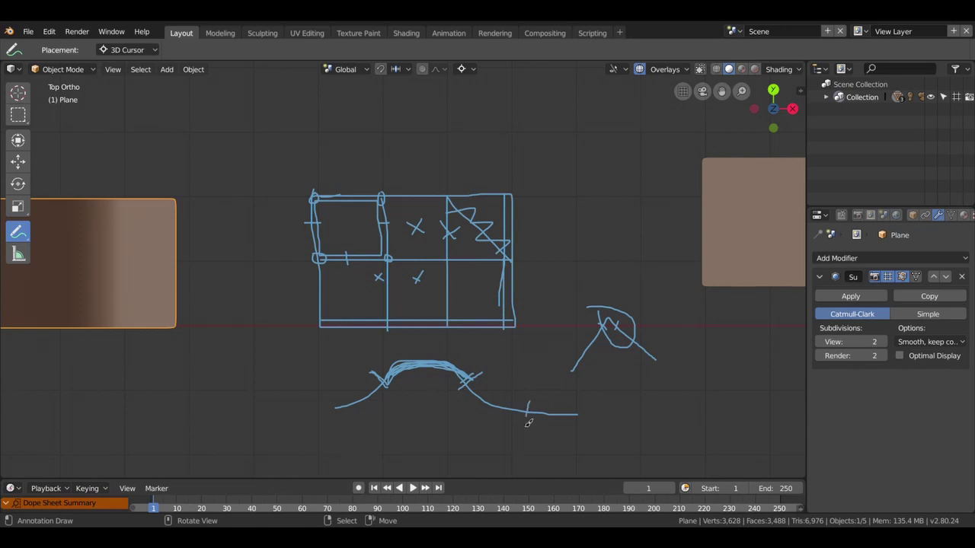
drag(329, 397, 332, 420)
Draw a long horizontal line below the curve with ticks and U-shaped dips along it.
scroll(357, 455, down, 1)
drag(355, 439, 656, 435)
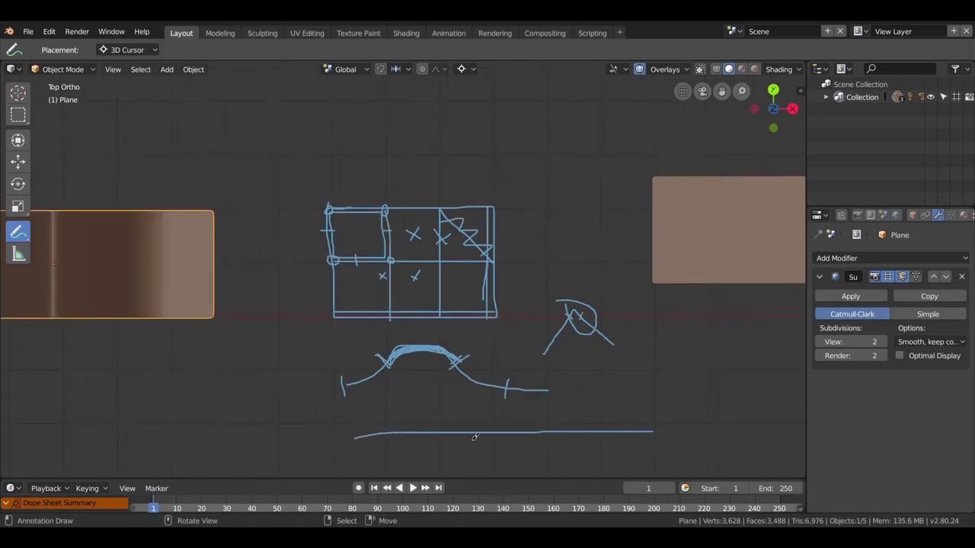
drag(396, 427, 399, 446)
mouse_move(442, 424)
mouse_down()
mouse_move(473, 439)
mouse_move(591, 438)
mouse_up()
drag(611, 423, 614, 438)
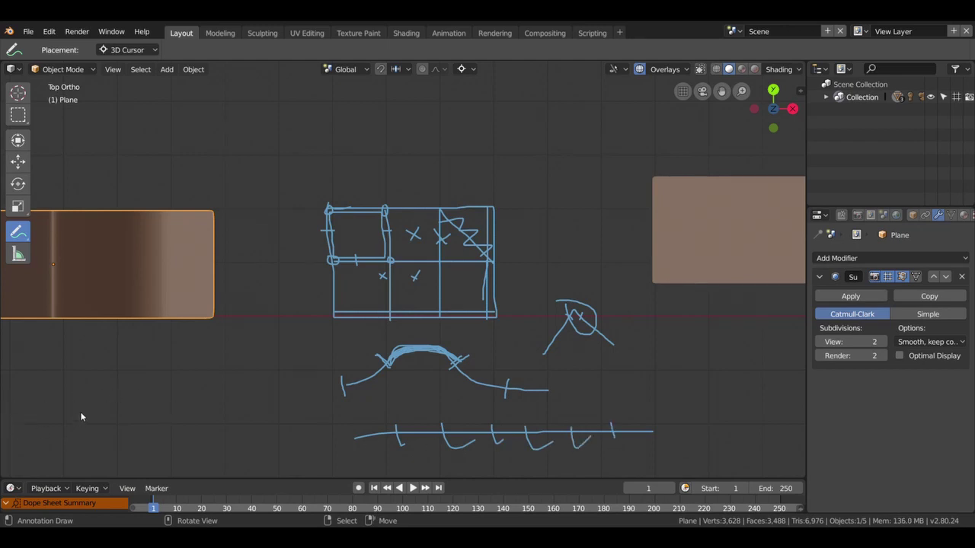
Draw a short ticked line with two X marks at lower left, plus two vertical lines across the strip.
mouse_move(95, 410)
mouse_down()
mouse_move(265, 409)
mouse_move(240, 424)
mouse_up()
drag(167, 390, 165, 423)
drag(105, 391, 100, 423)
mouse_move(217, 383)
mouse_down()
mouse_move(206, 391)
mouse_move(217, 392)
mouse_up()
mouse_move(153, 379)
mouse_down()
mouse_move(136, 391)
mouse_move(148, 395)
mouse_up()
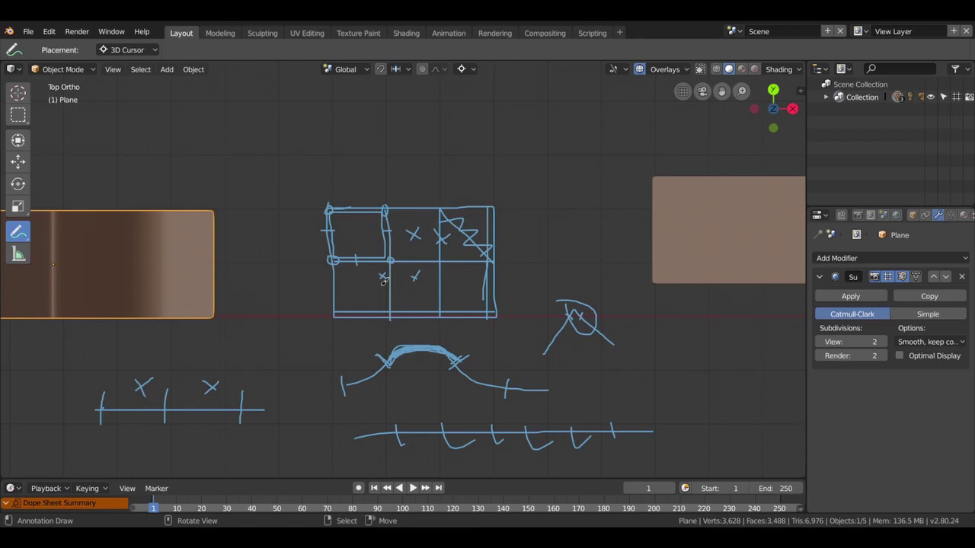
drag(134, 203, 135, 367)
drag(179, 179, 180, 332)
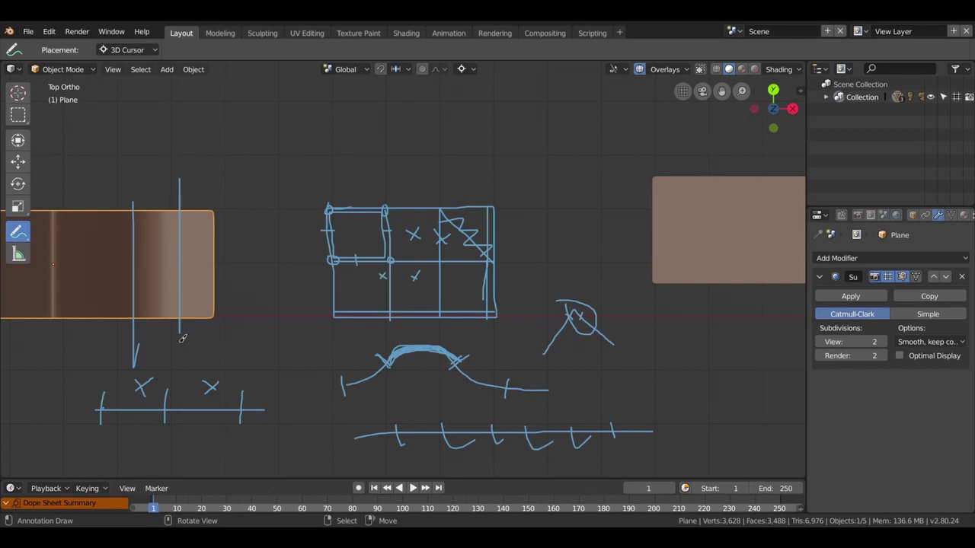